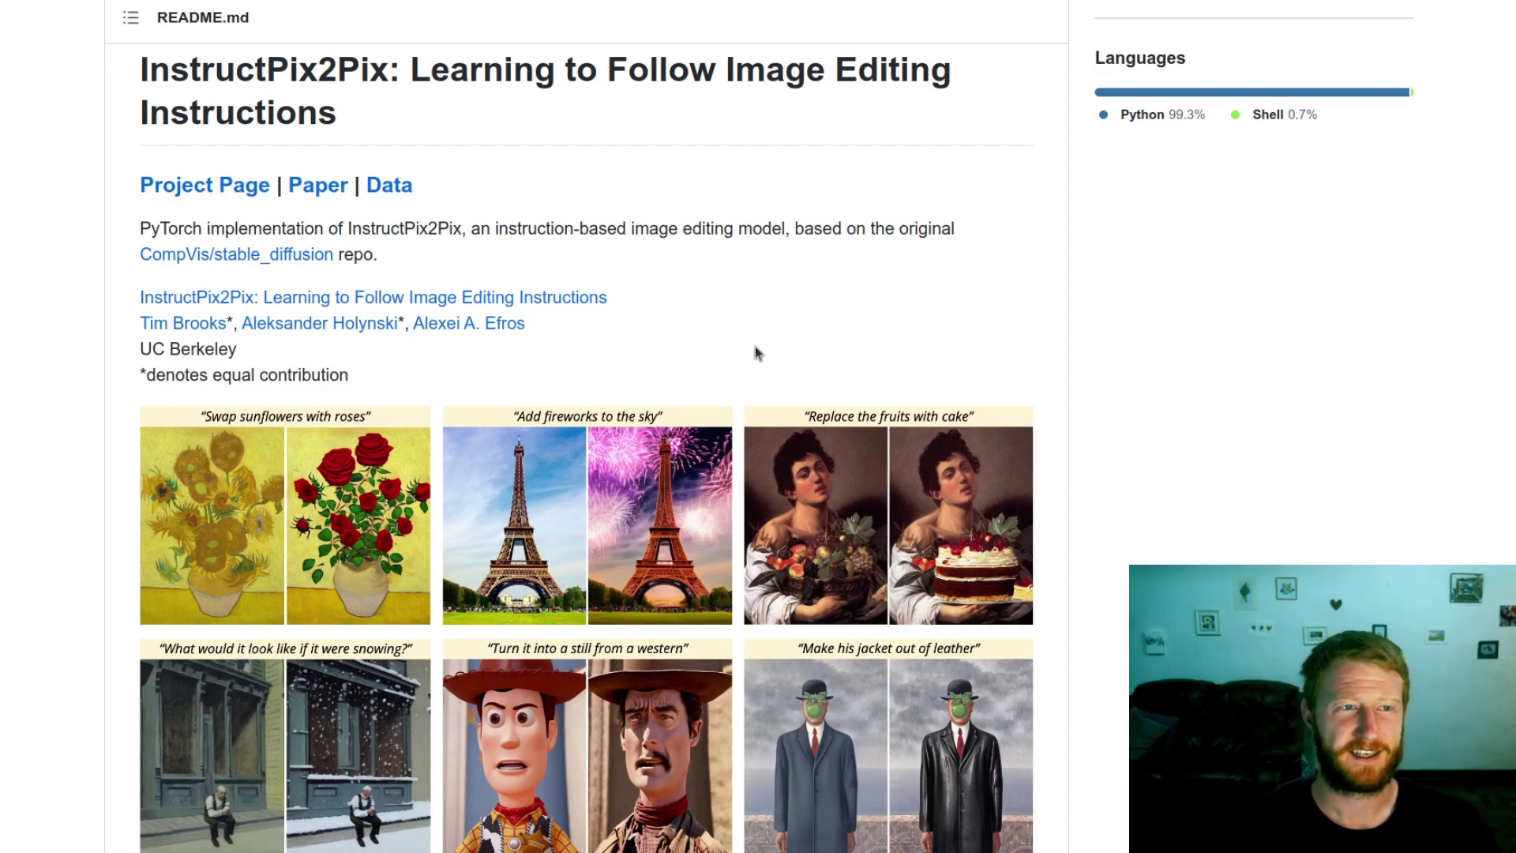
Step: Scroll the README briefly, then switch to the paper's arXiv abstract page (2211.09800)
scroll(755, 350, "down", 1)
scroll(755, 346, "up", 8)
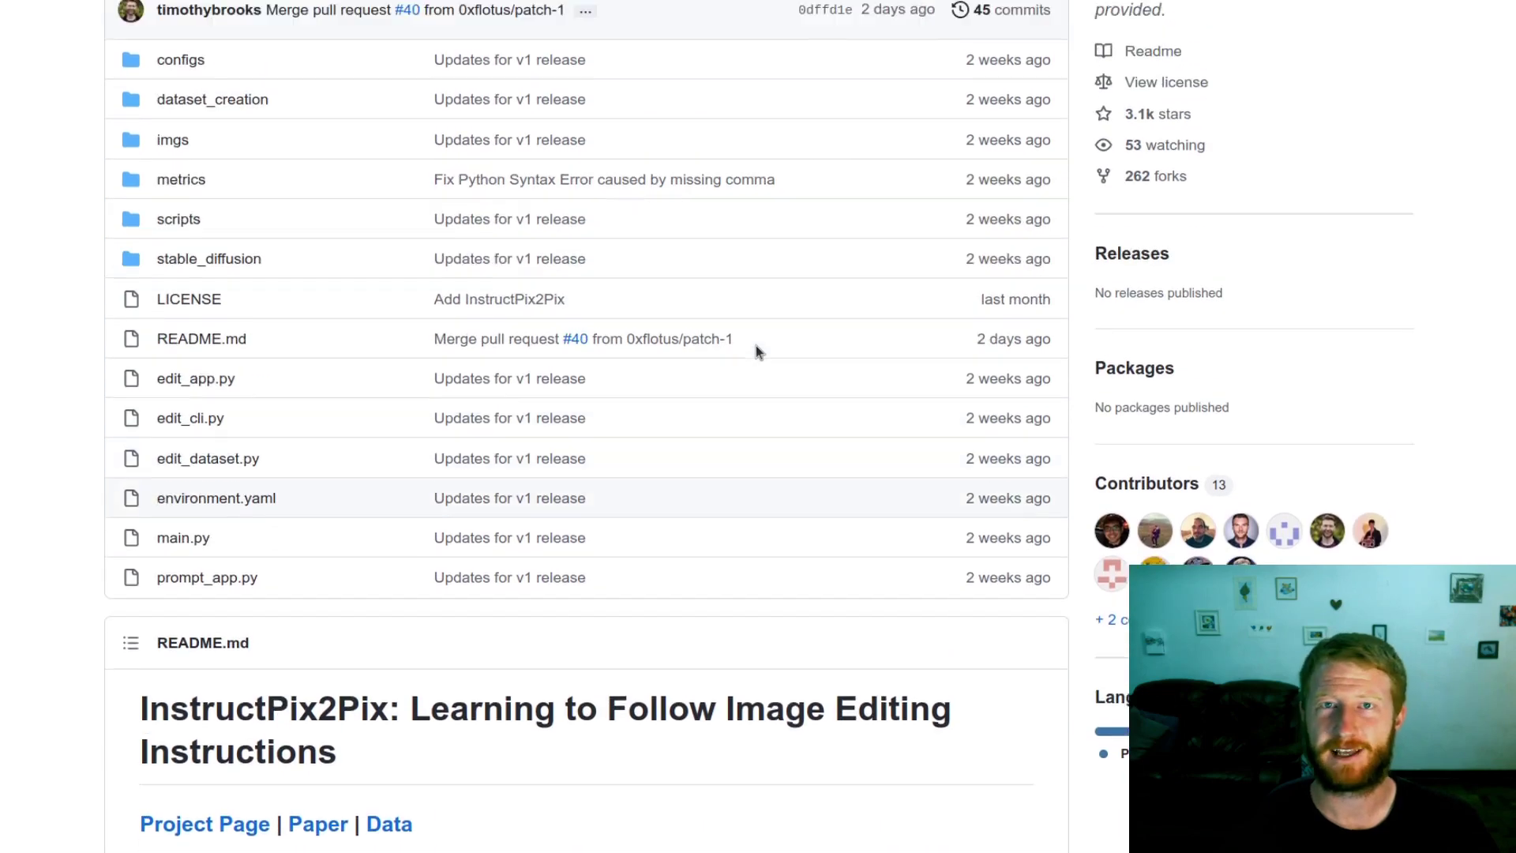
key("ctrl+Tab")
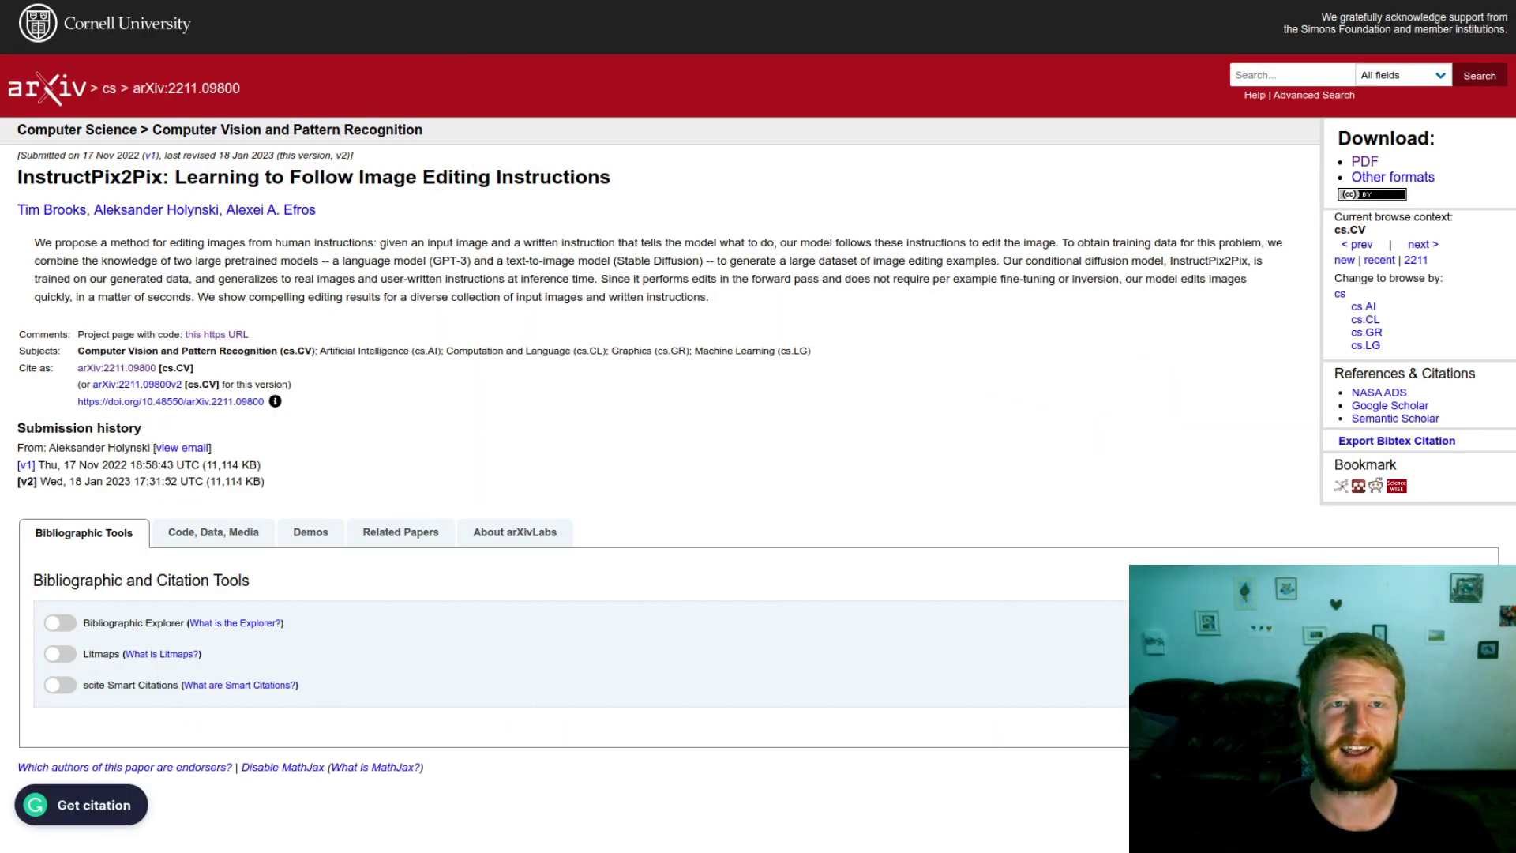
Step: Glance over the empty instruct-pix2pix Space on Hugging Face, then go back to the GitHub README
key("ctrl+Tab")
key("ctrl+Tab")
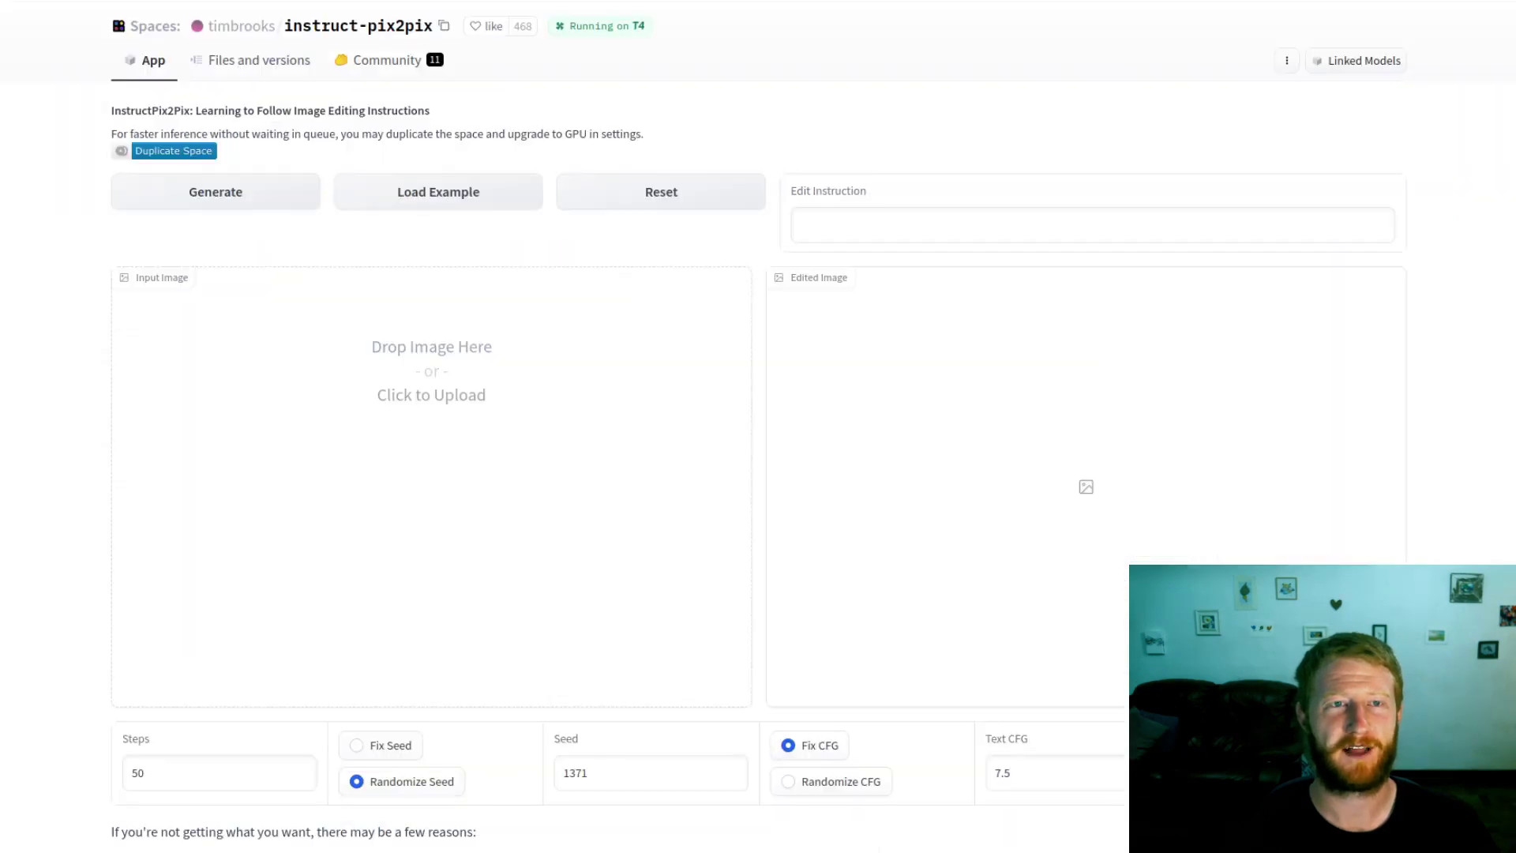
scroll(772, 198, "down", 1)
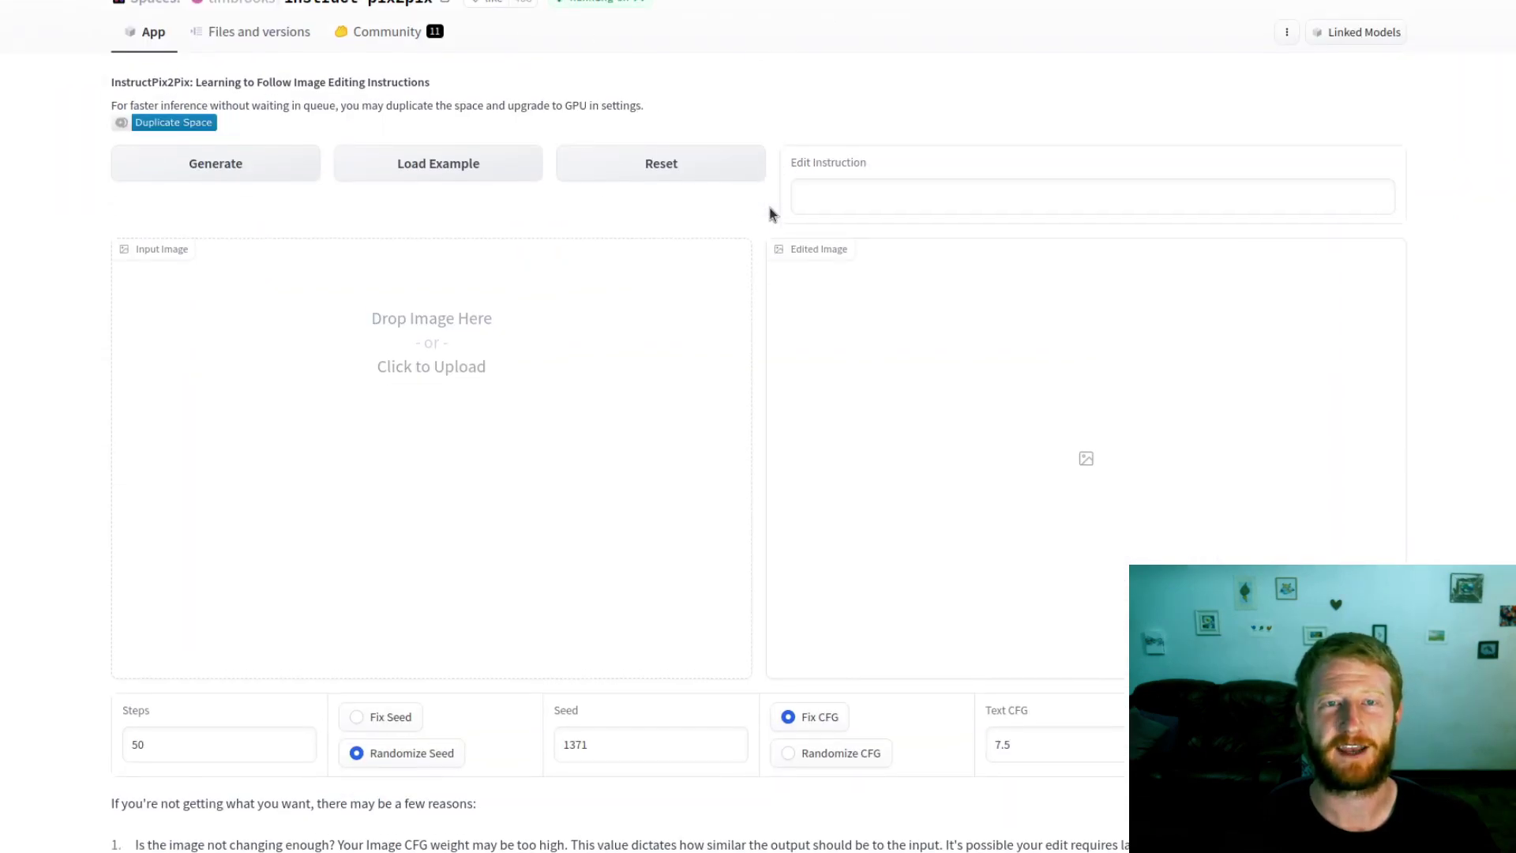
scroll(772, 213, "up", 2)
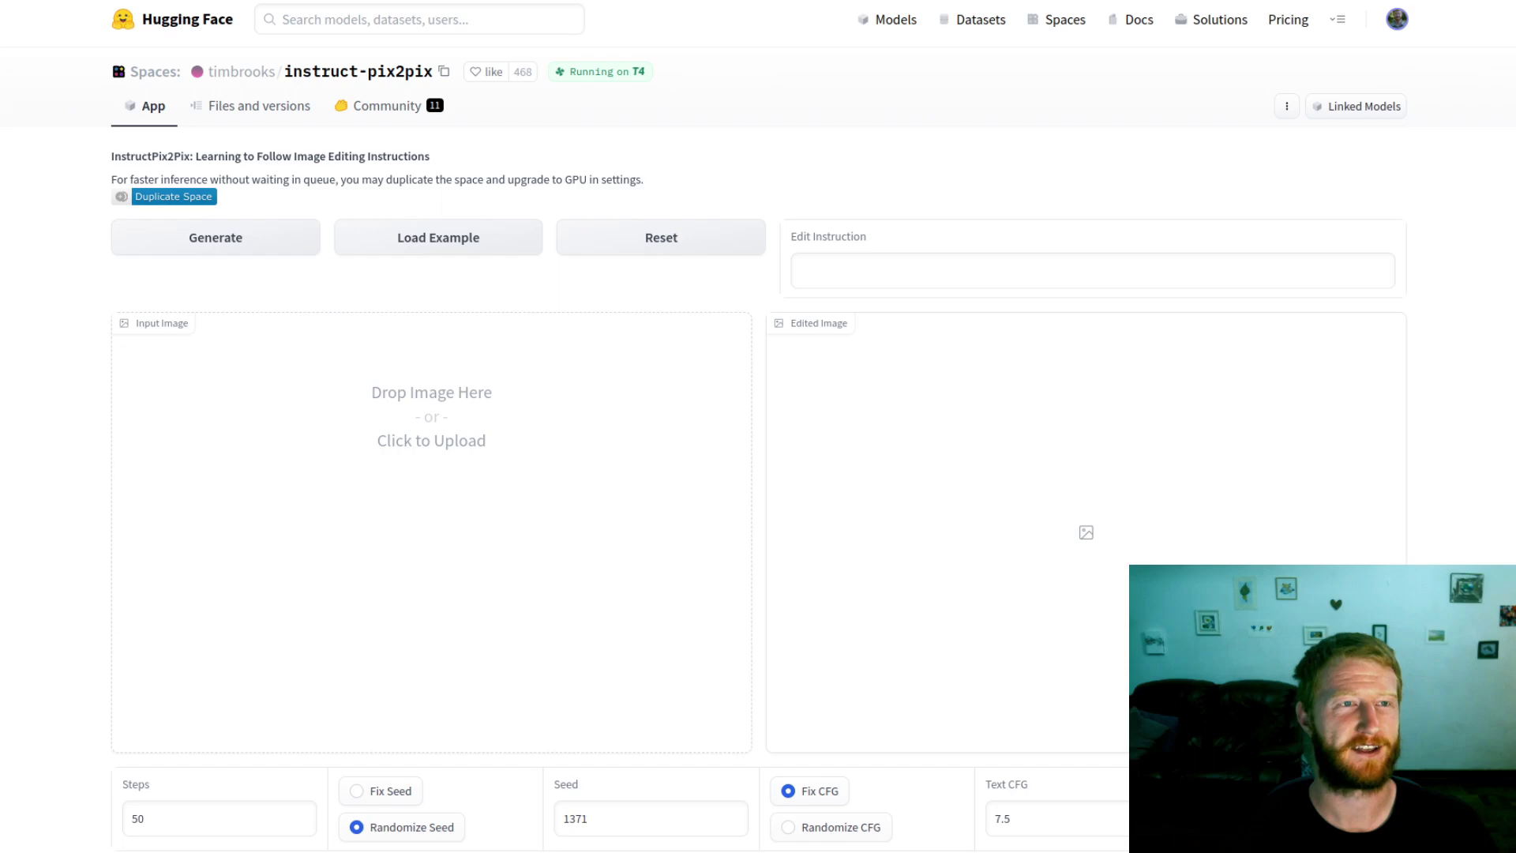
key("ctrl+Tab")
Step: Scroll past the README images and follow the Paper link to 2211.09800.pdf
scroll(684, 352, "down", 7)
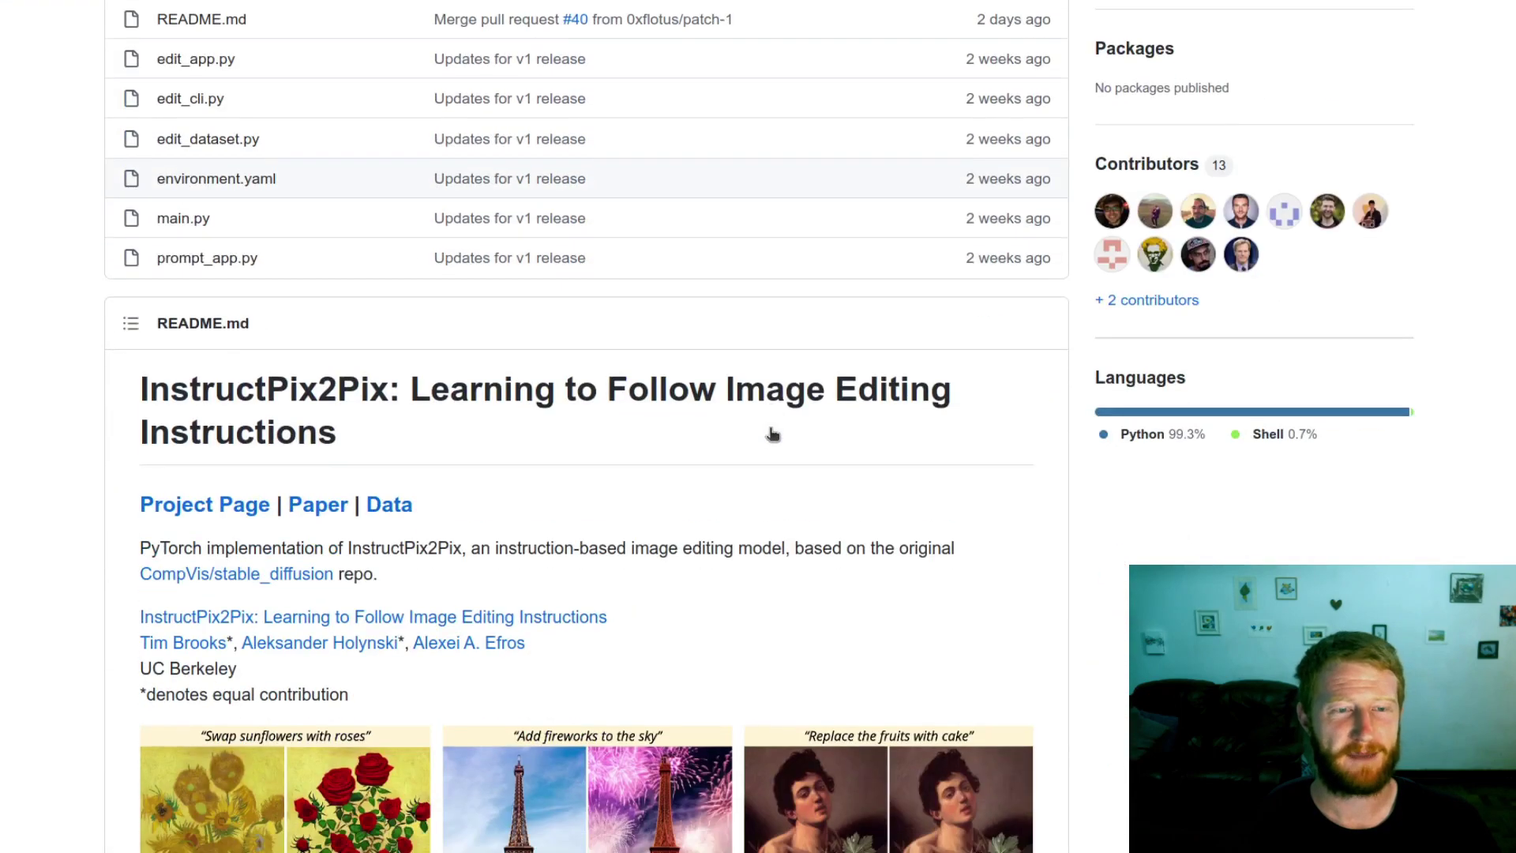
scroll(772, 433, "down", 9)
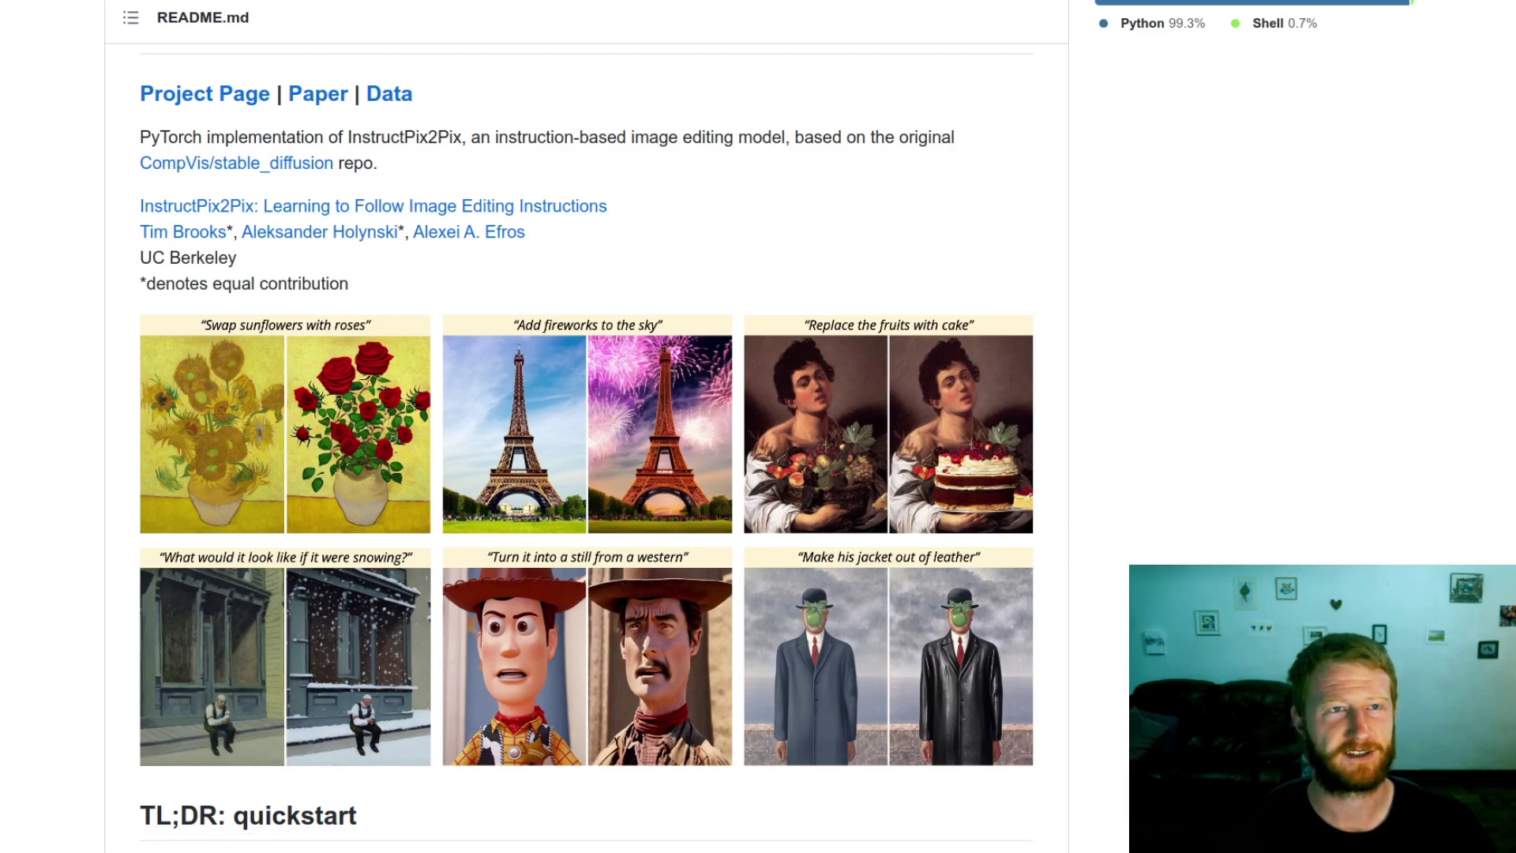
left_click(318, 93)
scroll(718, 234, "down", 1)
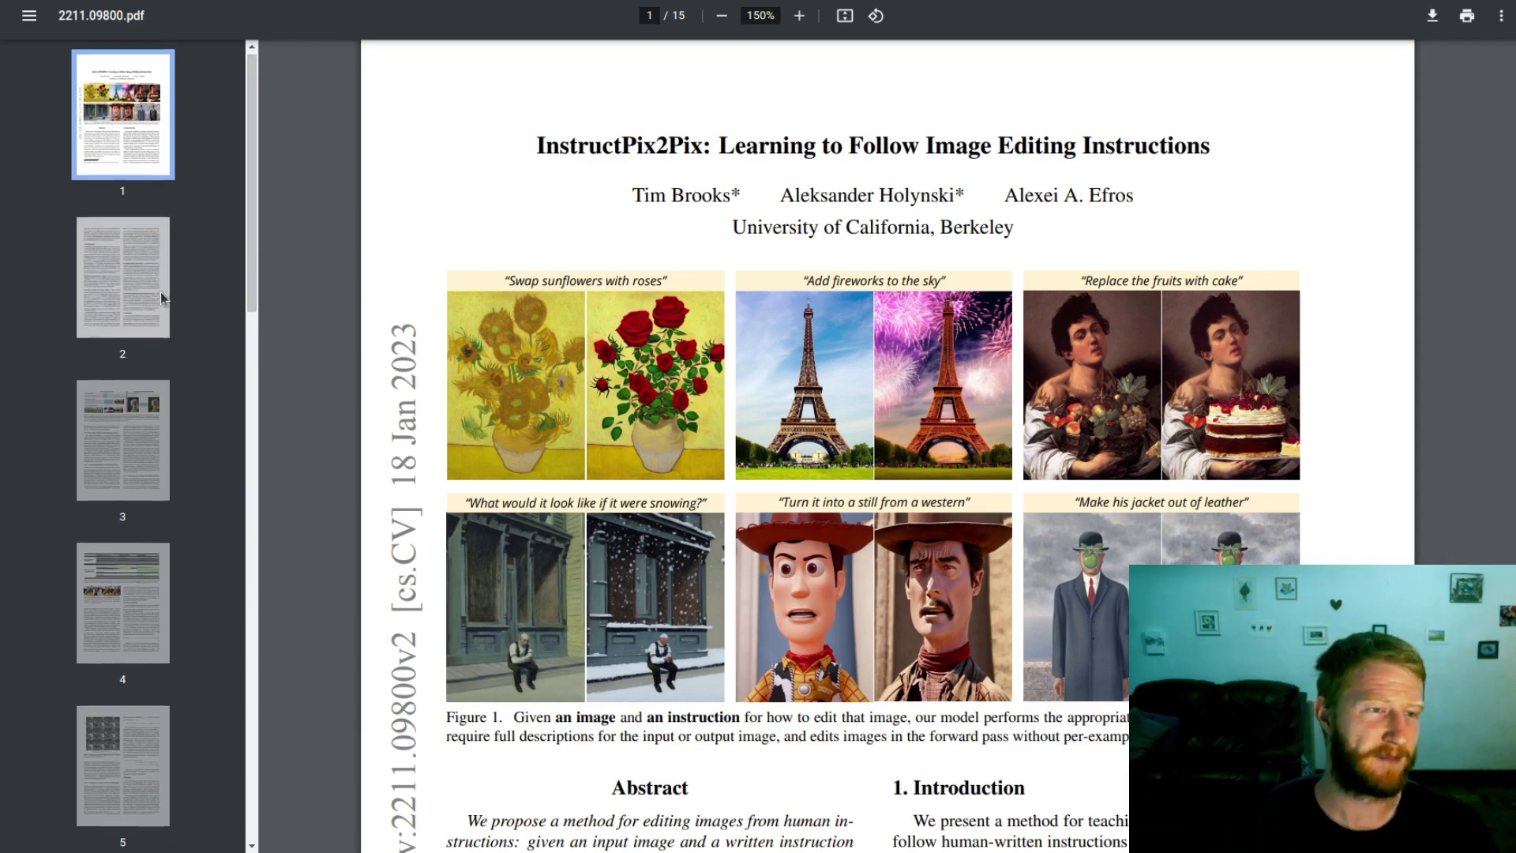
scroll(160, 298, "down", 3)
scroll(161, 298, "down", 1)
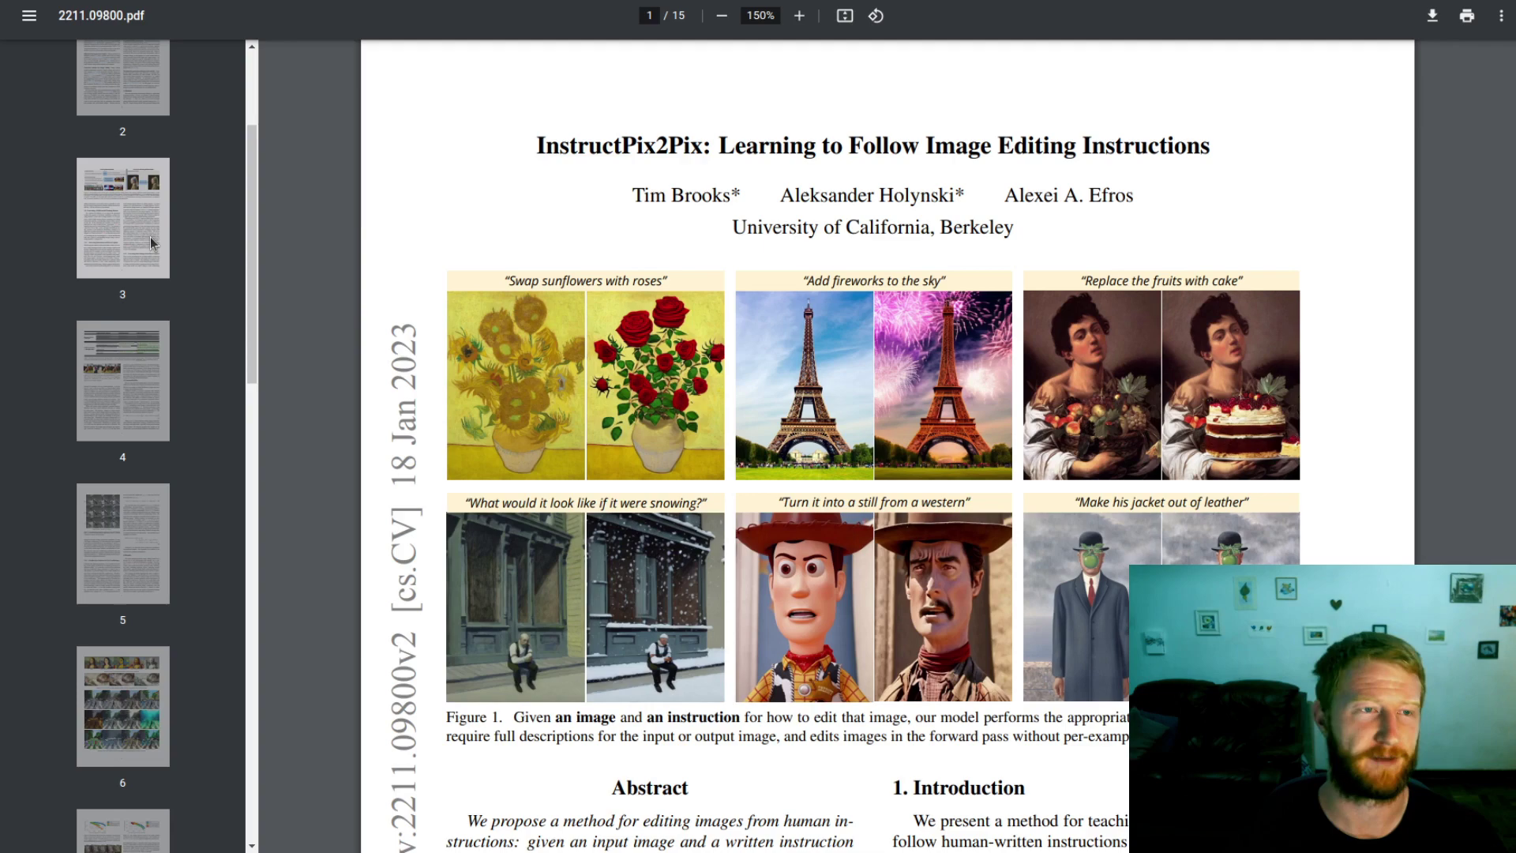
Step: Jump to page 3 and read through Figure 2's method overview and section 3.1.1
left_click(152, 243)
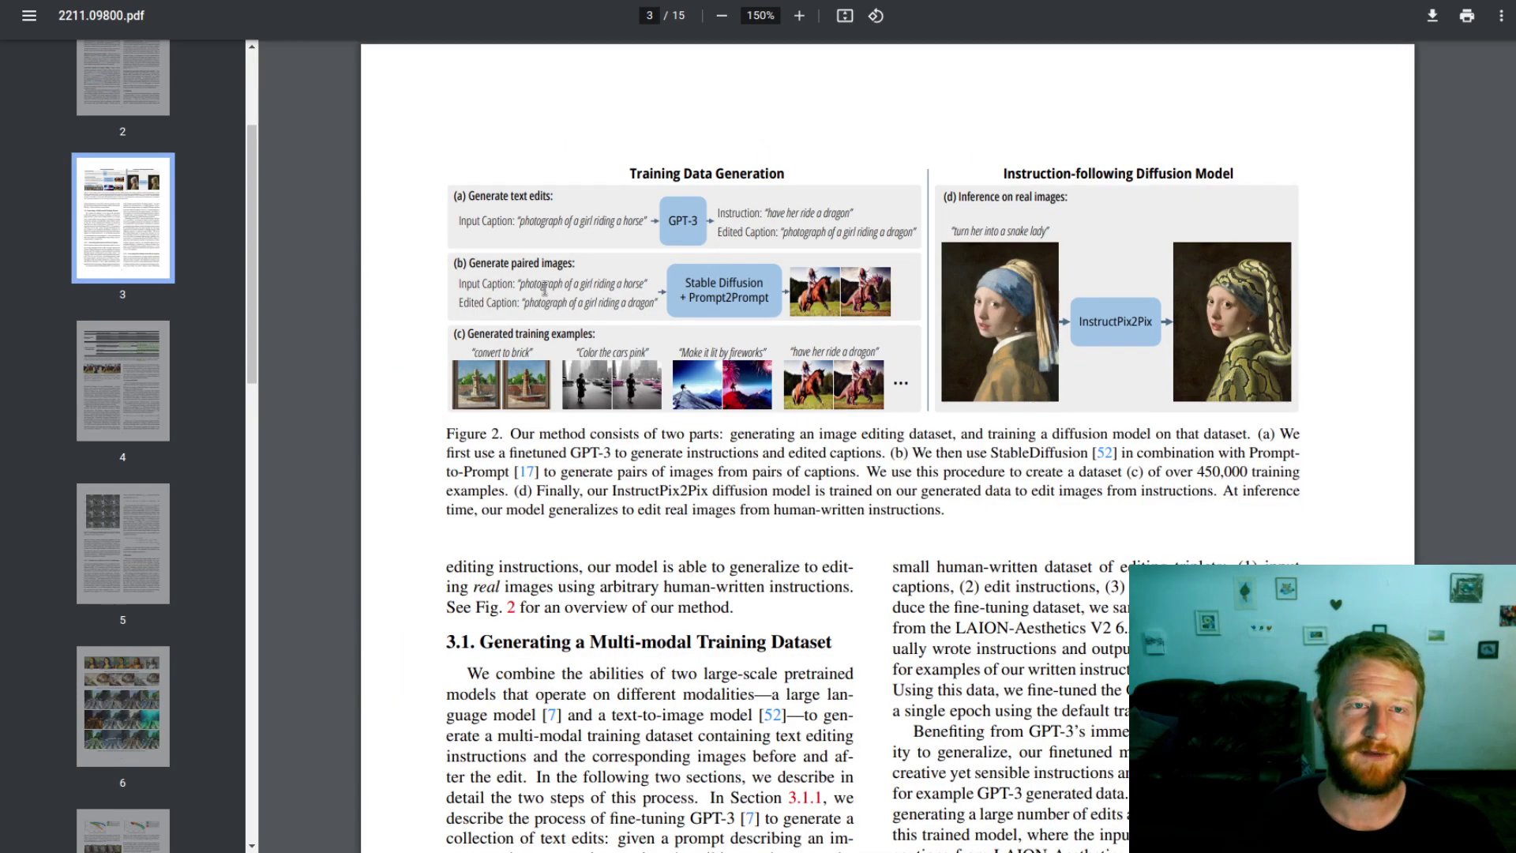
scroll(545, 289, "up", 2)
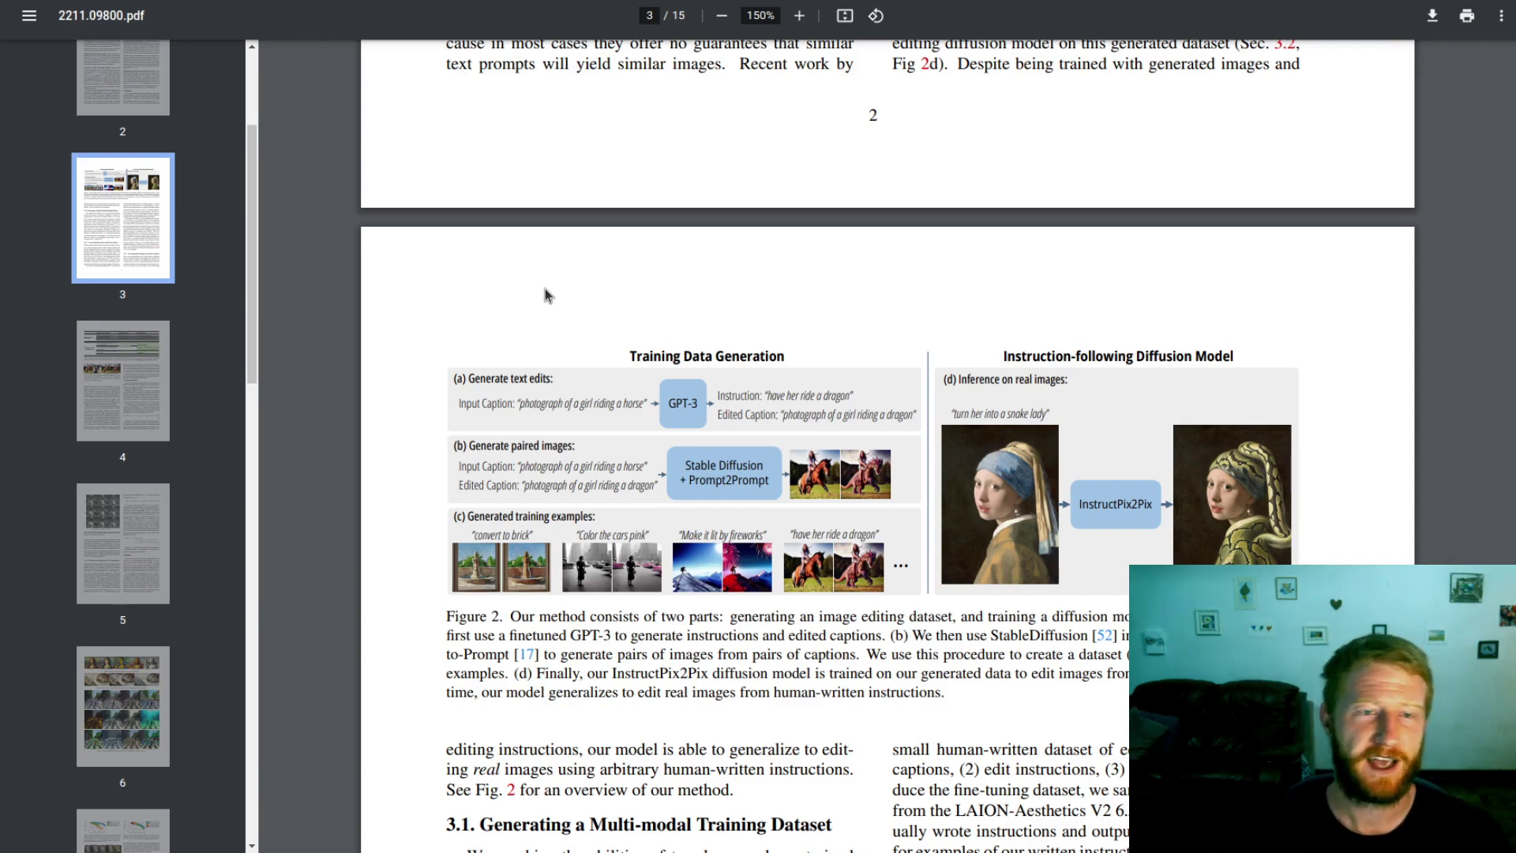
scroll(545, 289, "down", 1)
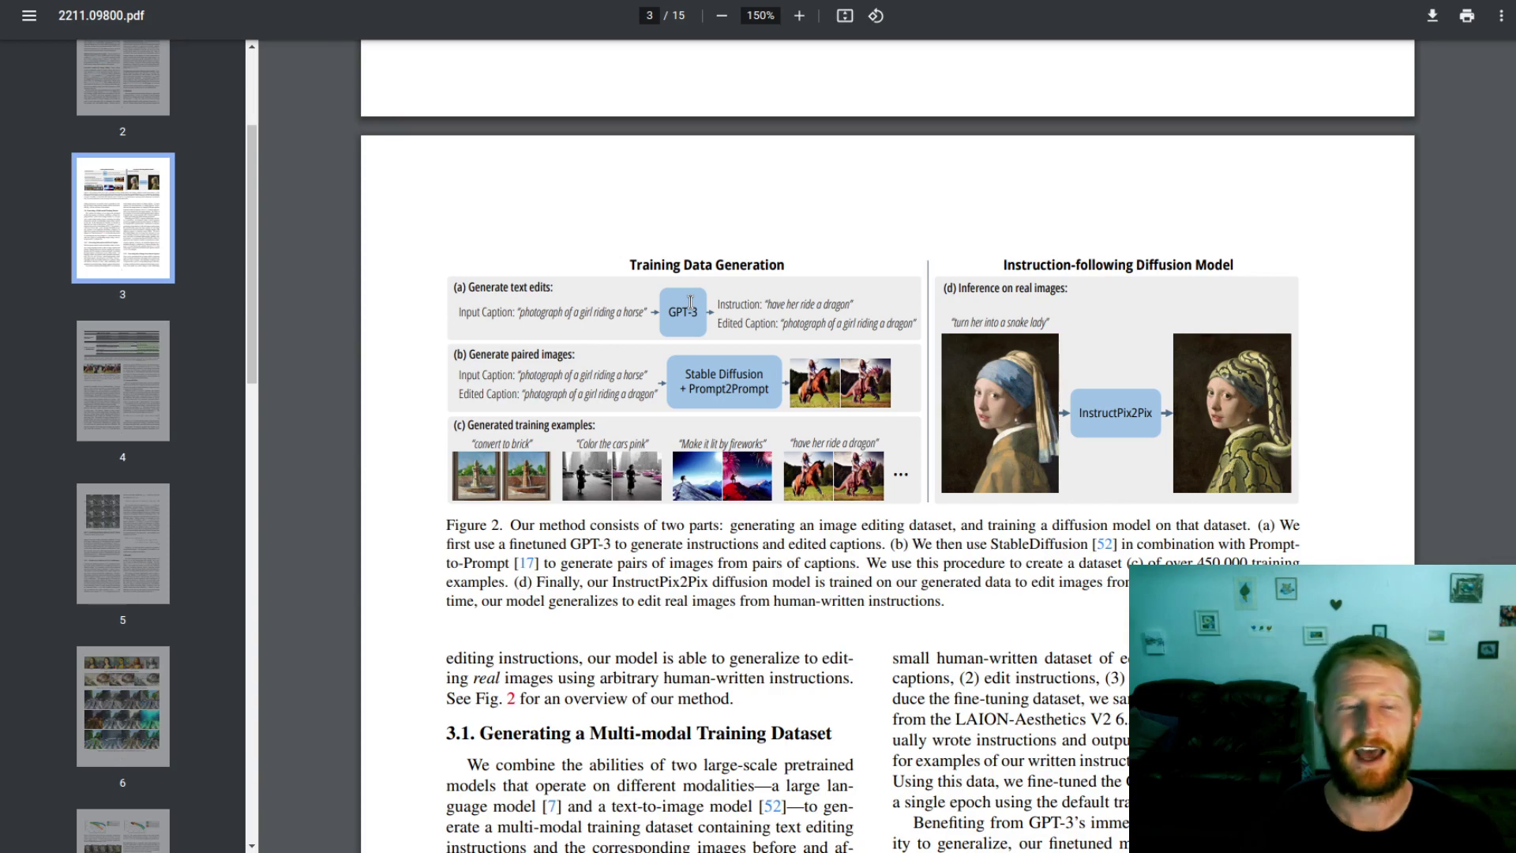
scroll(690, 301, "down", 15)
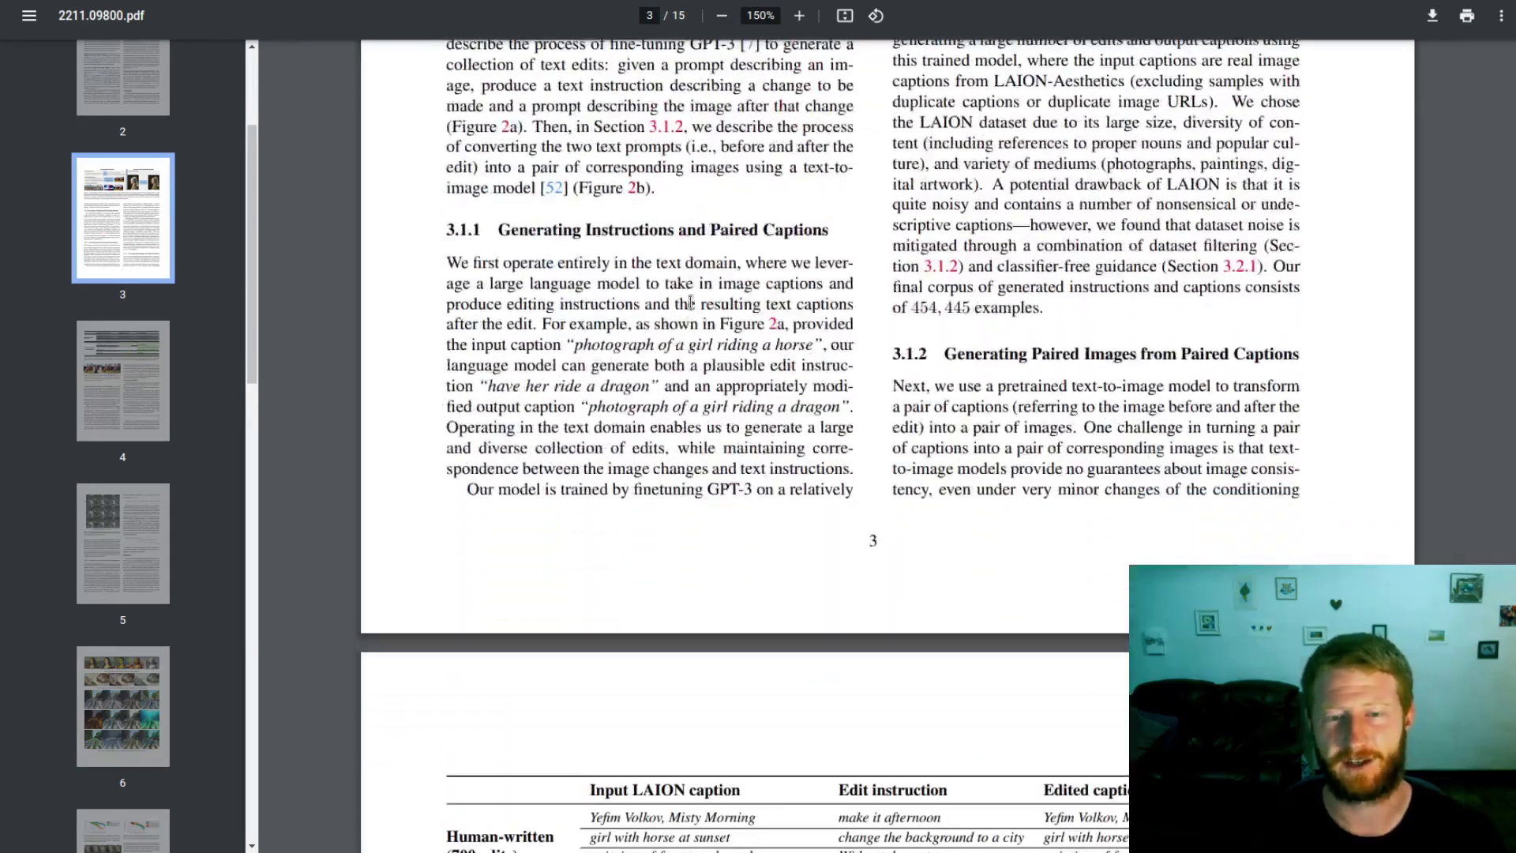
Step: Scroll from page 3 down to Table 1's human-written and GPT-3 caption edits on page 4
scroll(690, 302, "down", 1)
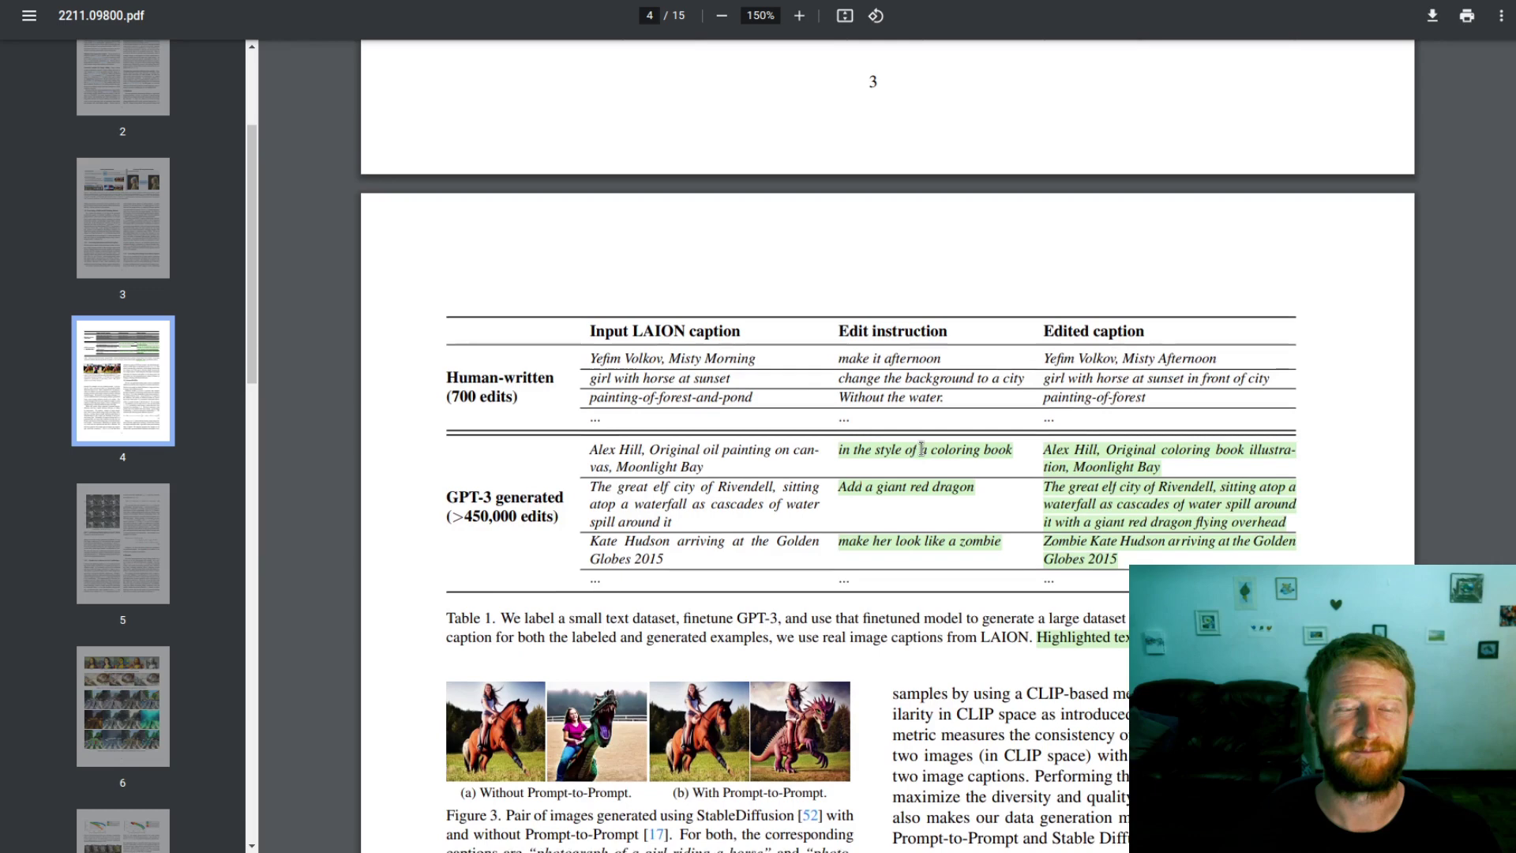
scroll(921, 449, "down", 1)
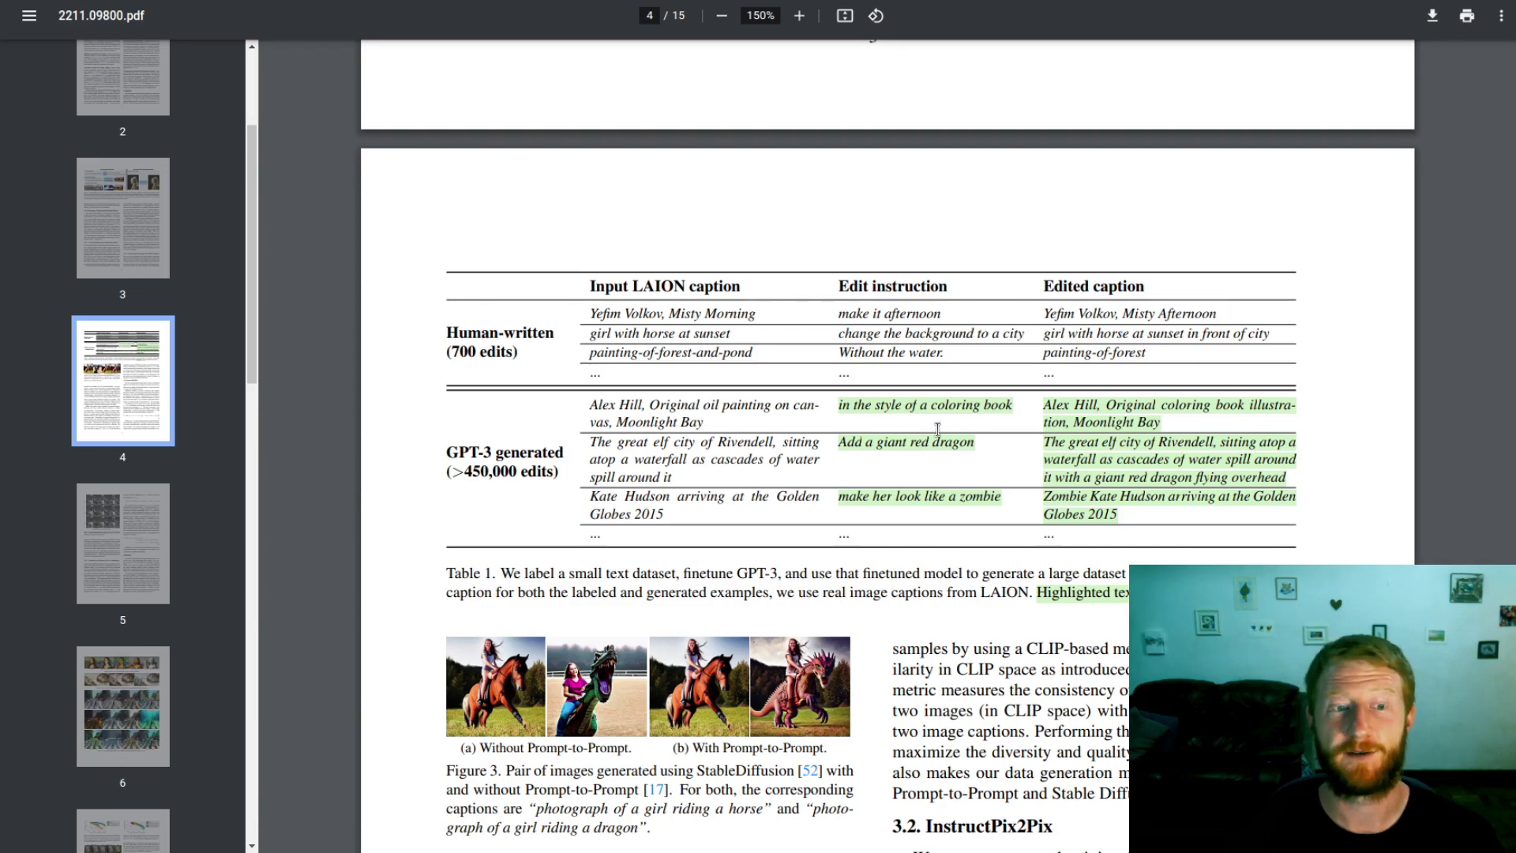
scroll(938, 429, "down", 1)
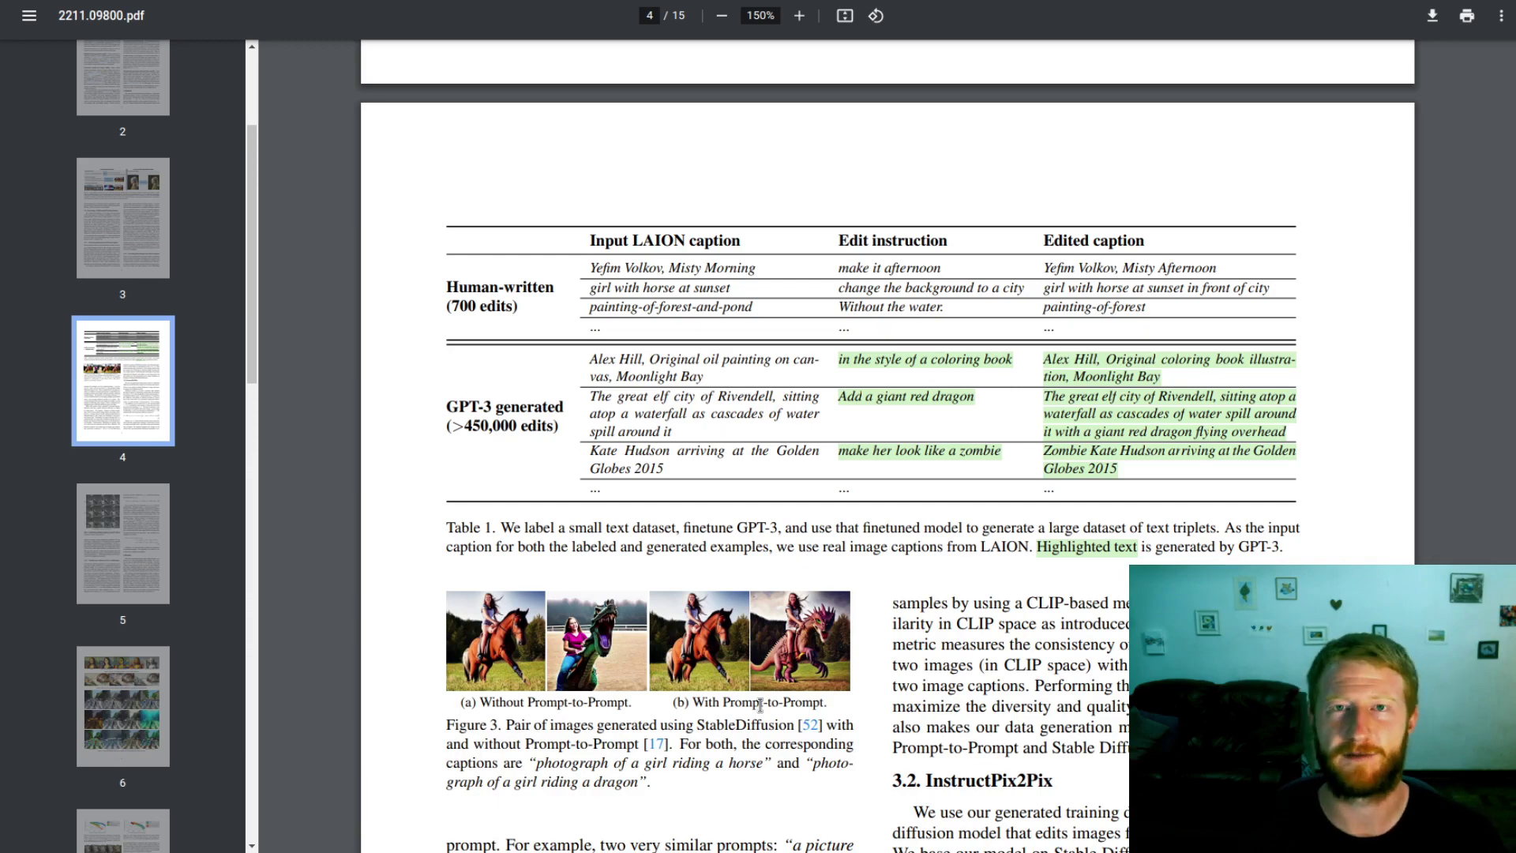
scroll(778, 608, "down", 1)
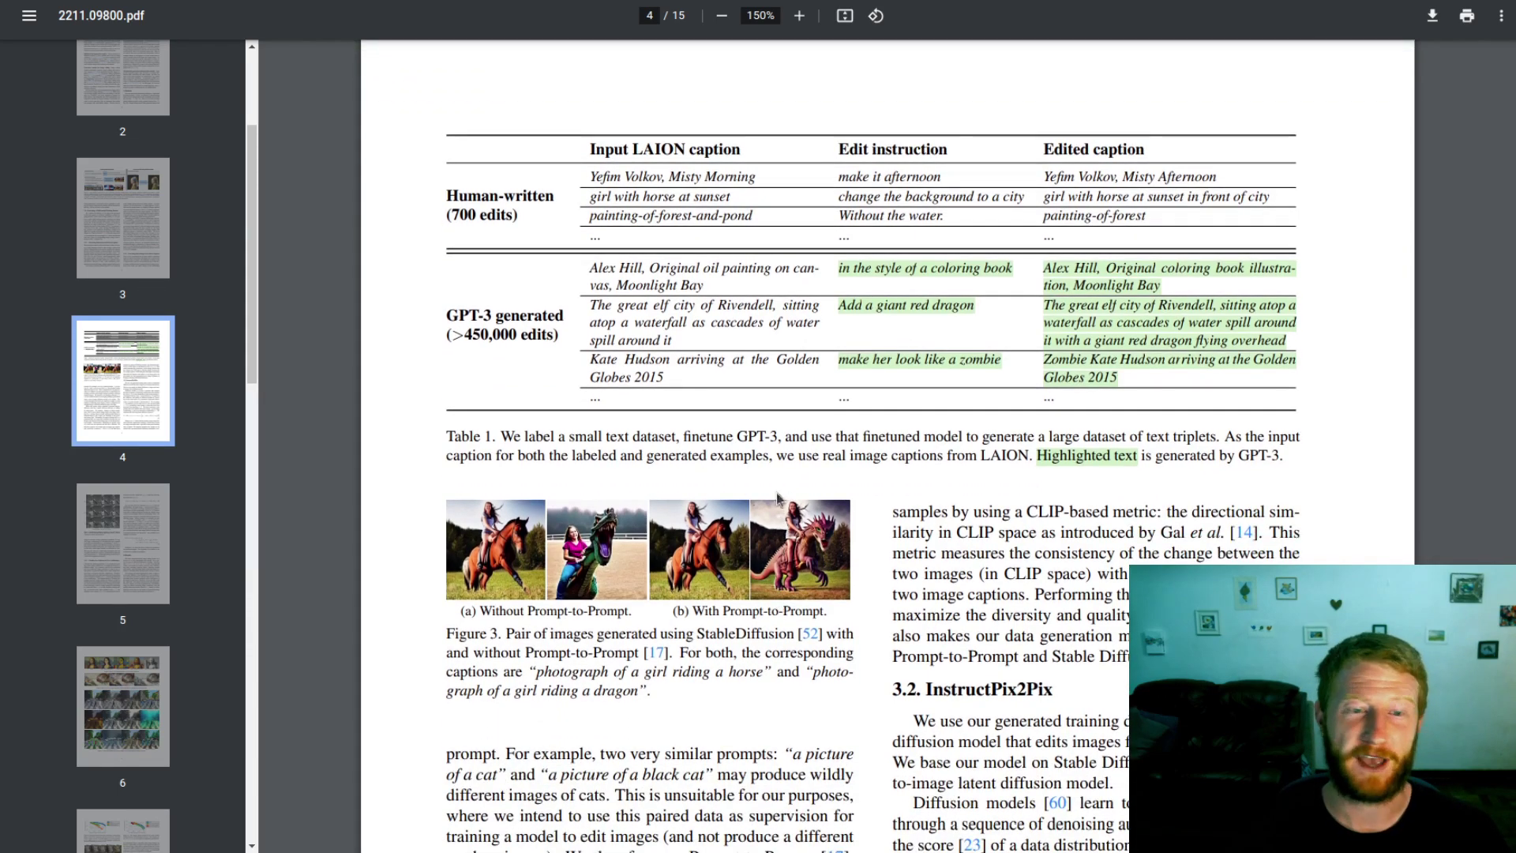
scroll(739, 579, "down", 1)
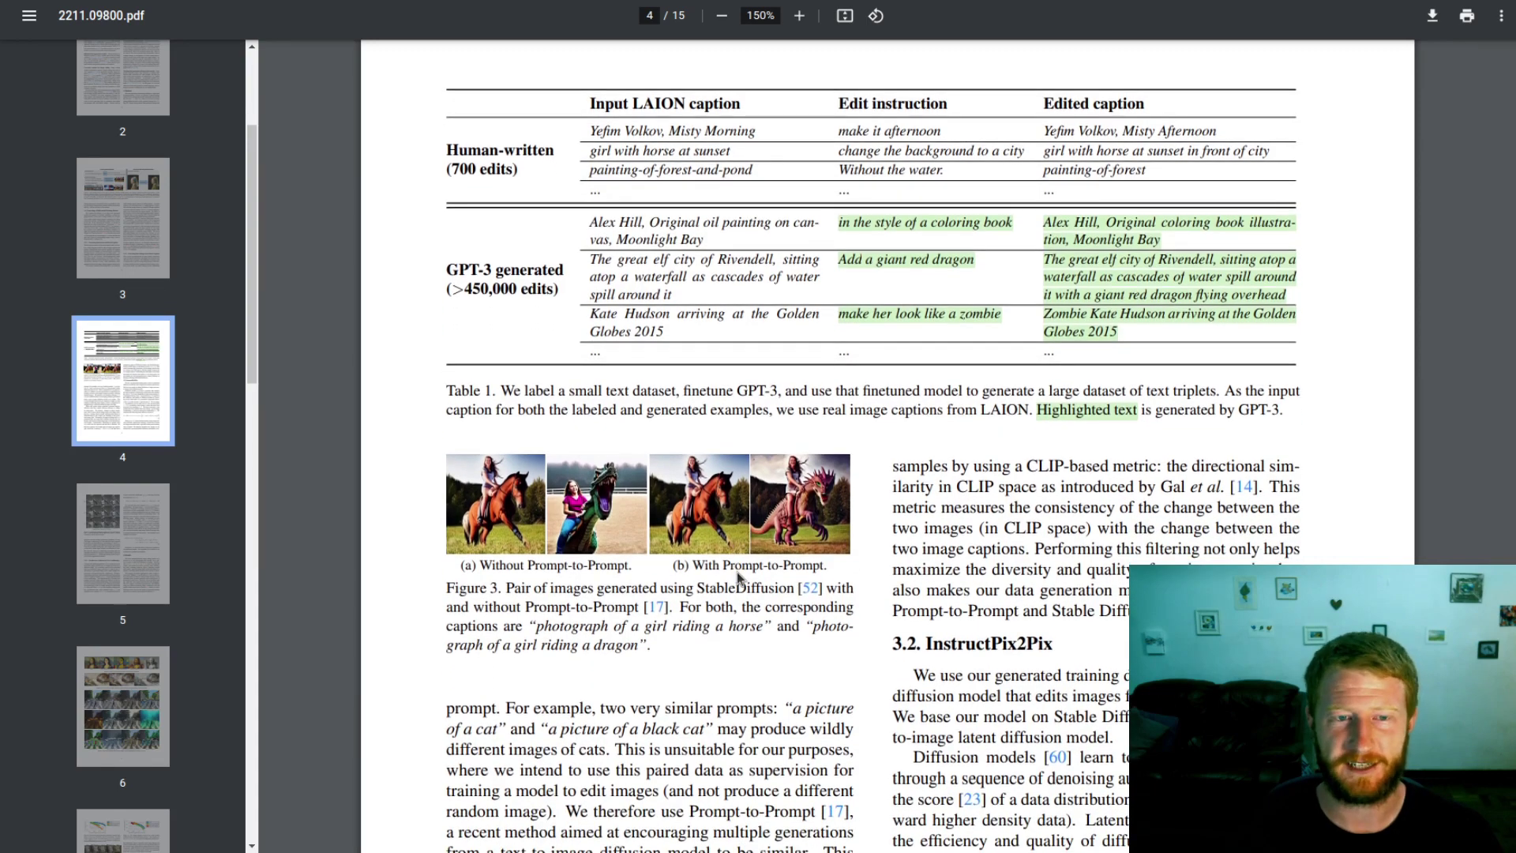
scroll(640, 305, "up", 3)
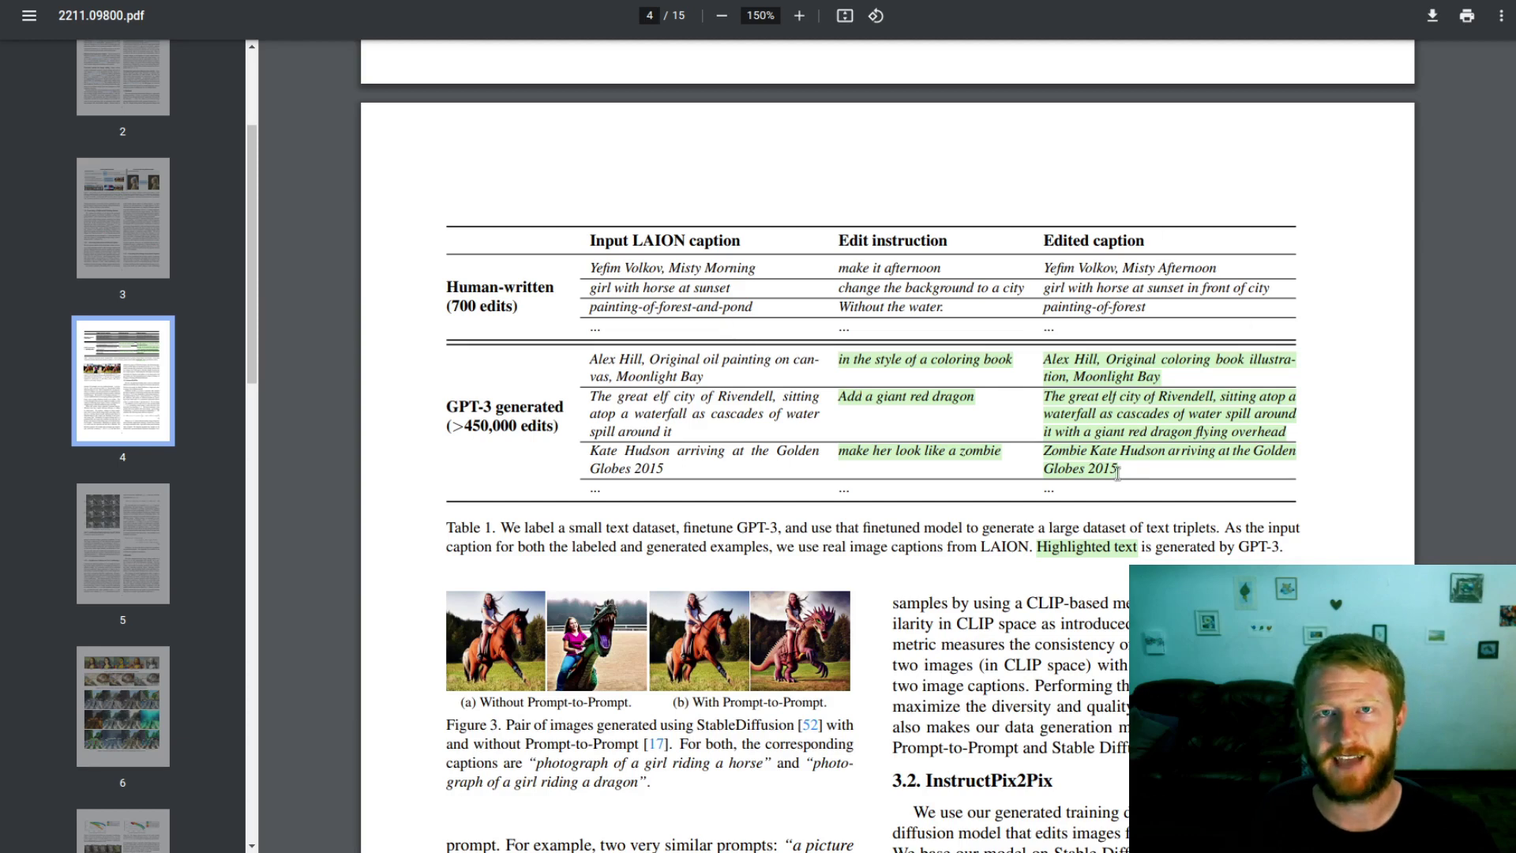
scroll(1117, 472, "down", 1)
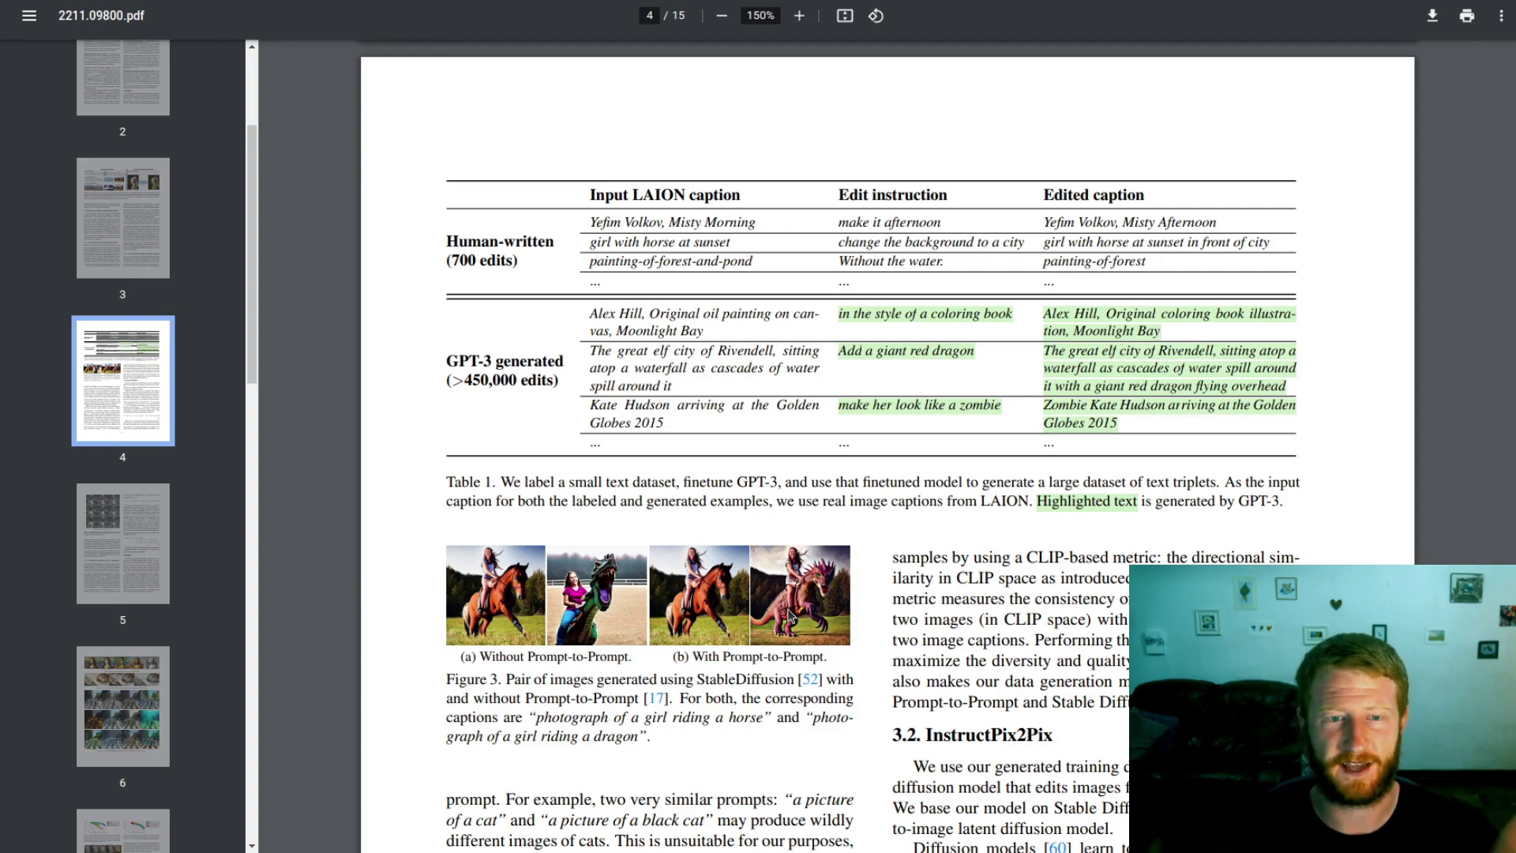
scroll(791, 616, "down", 1)
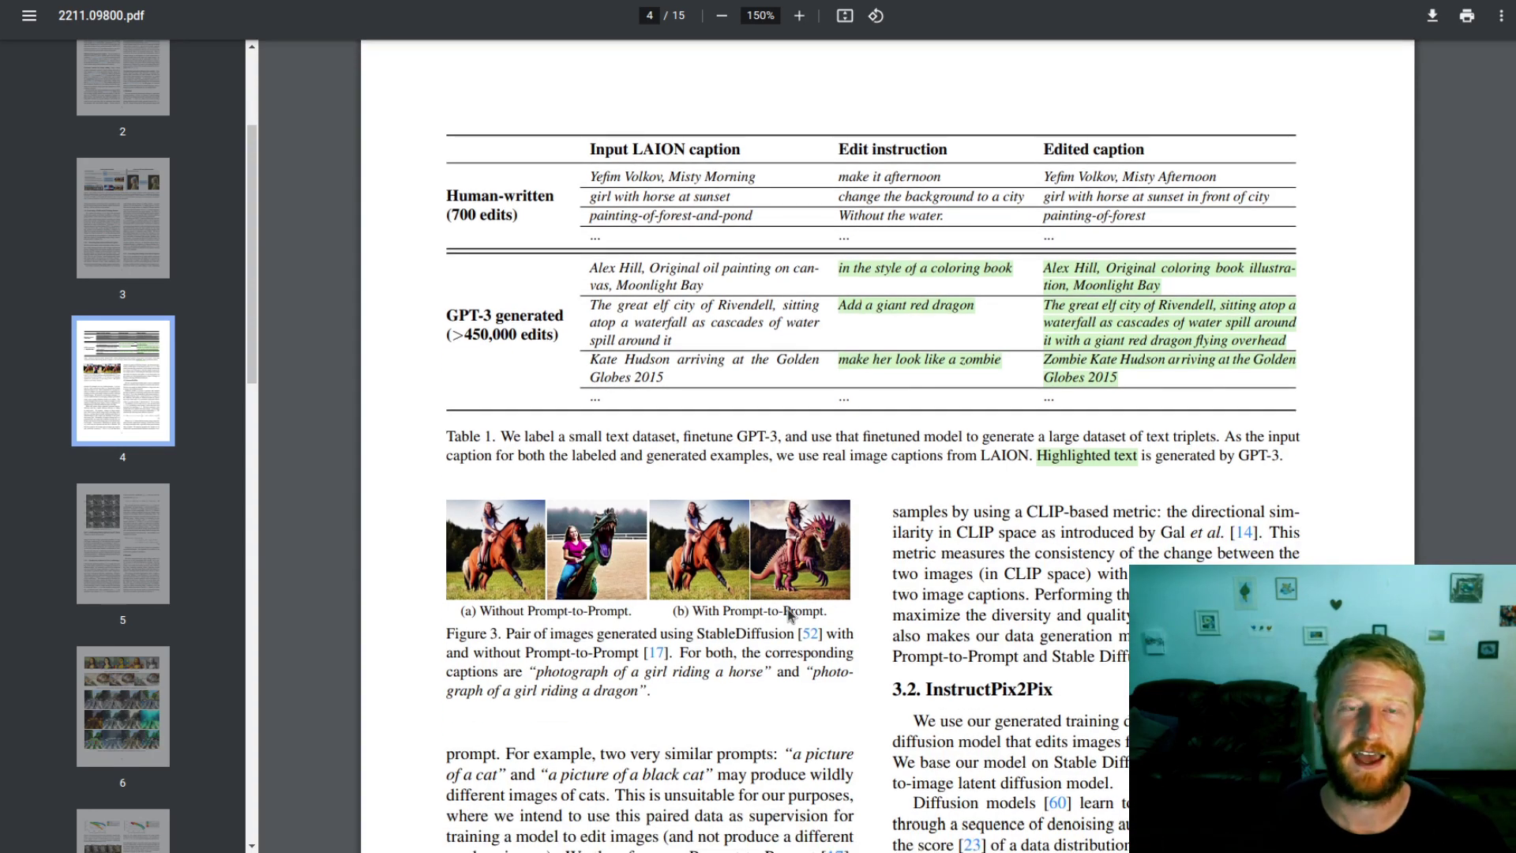
scroll(790, 617, "down", 1)
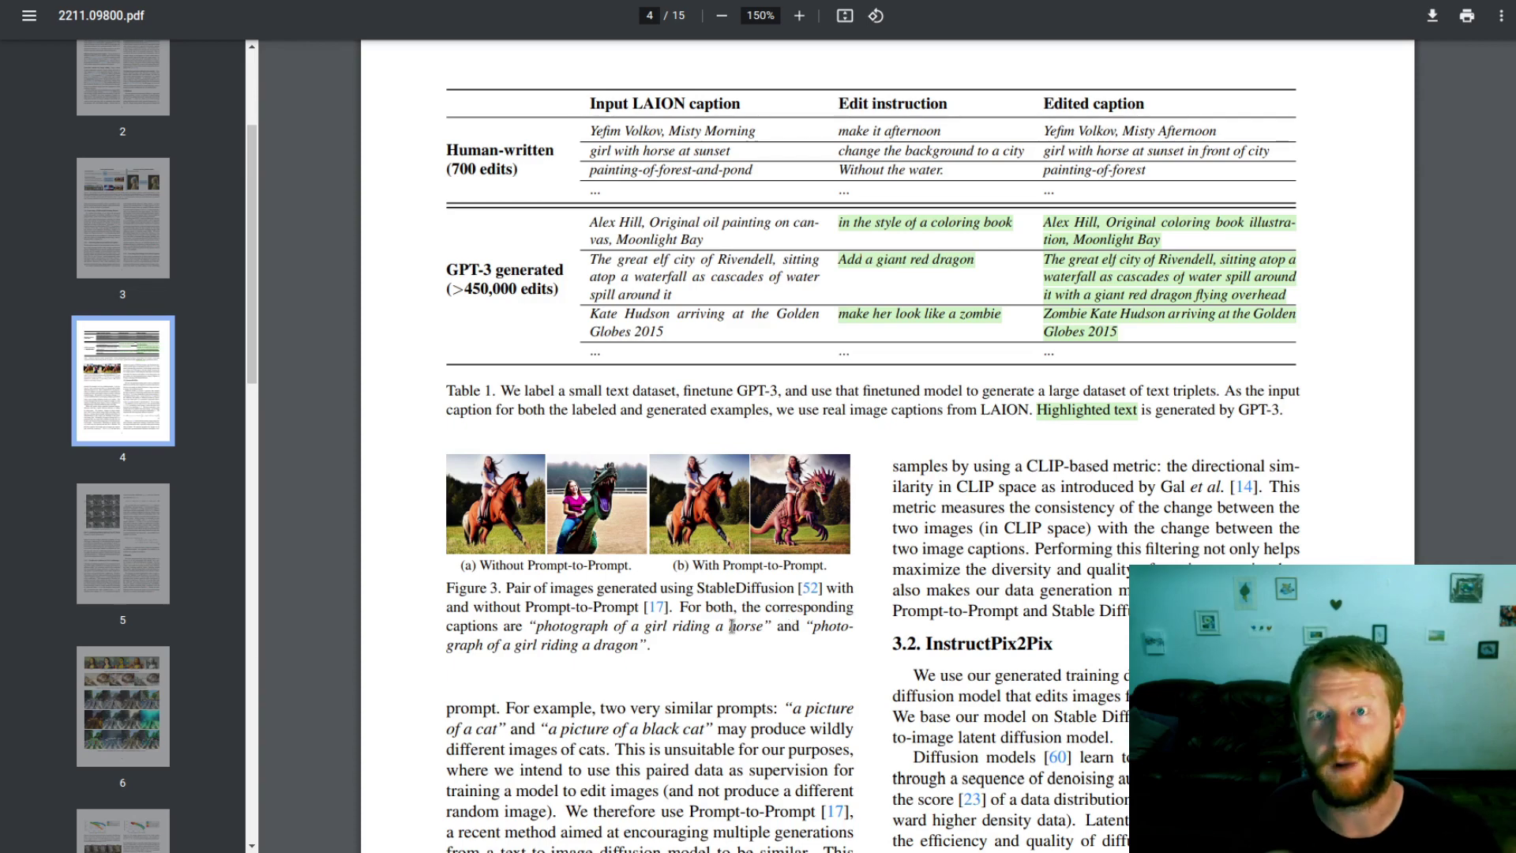
Step: Scroll below Table 1's caption to Figure 3 and the opening of section 3.2 InstructPix2Pix
scroll(732, 626, "down", 4)
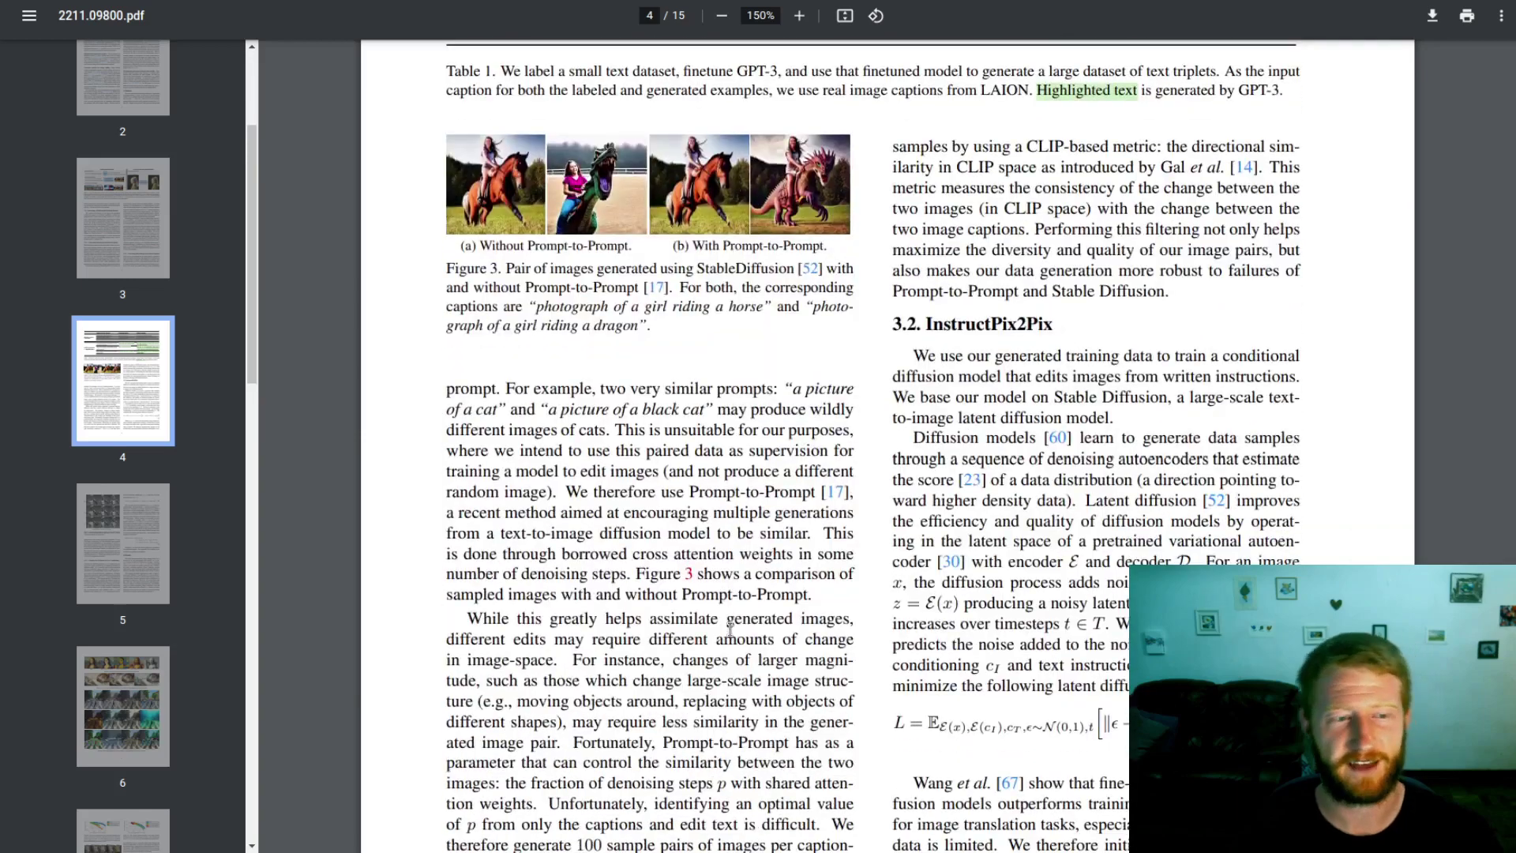
scroll(731, 628, "down", 2)
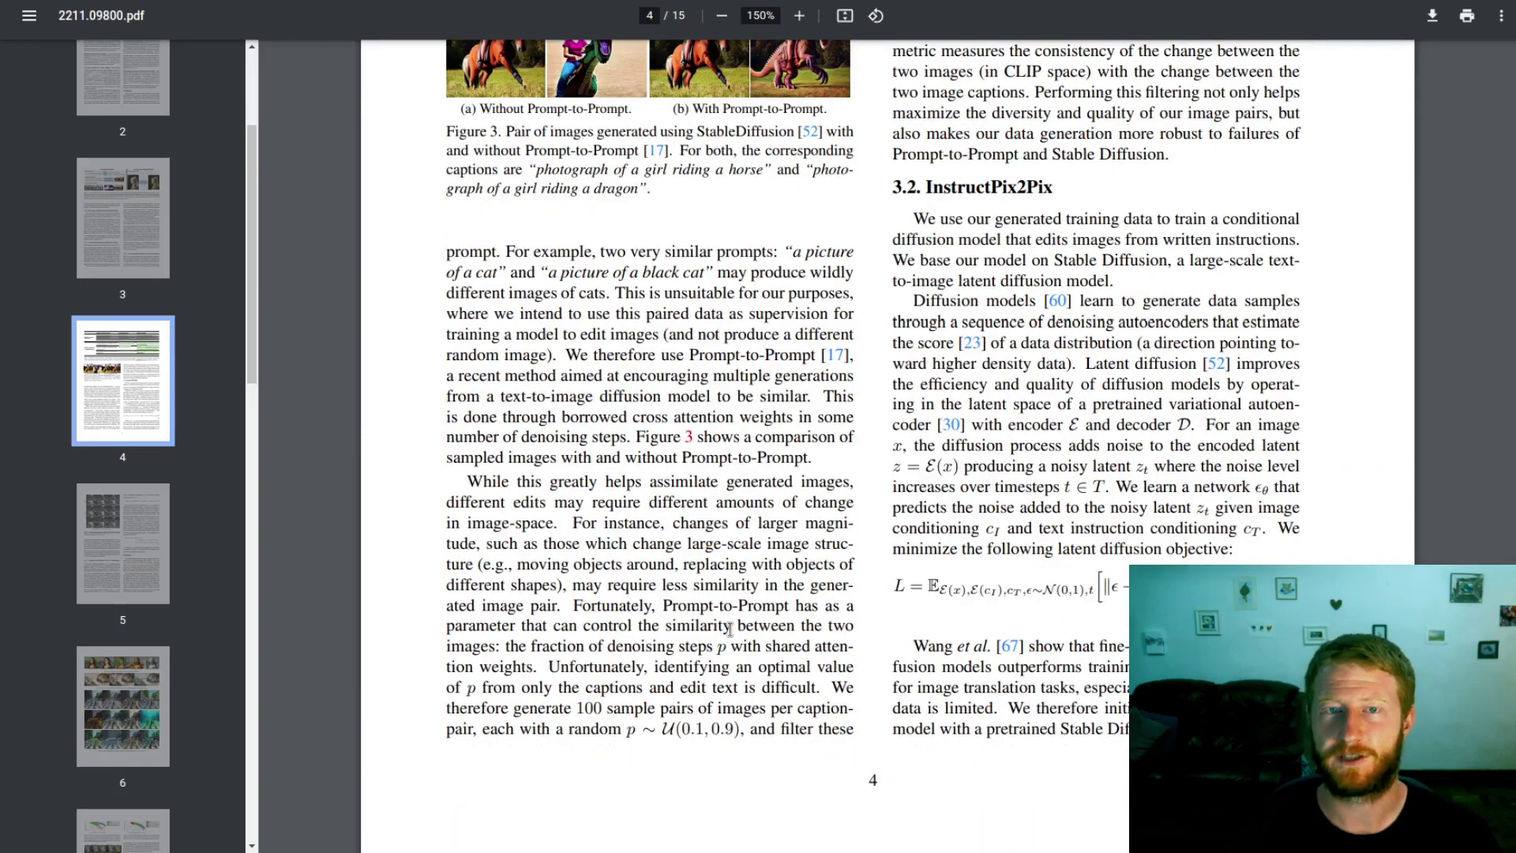
scroll(730, 629, "up", 9)
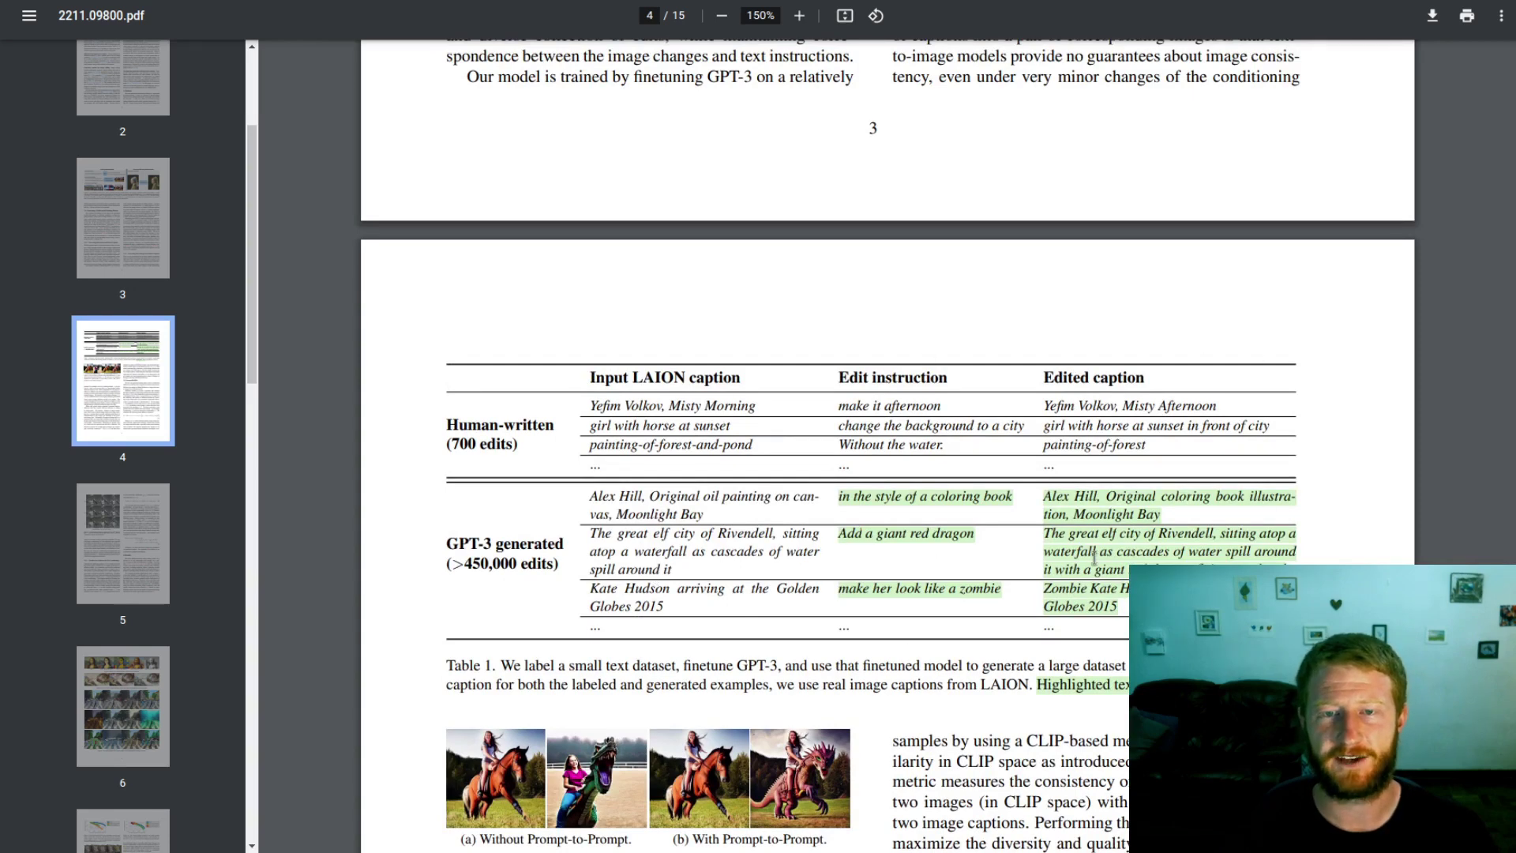
scroll(1090, 559, "down", 2)
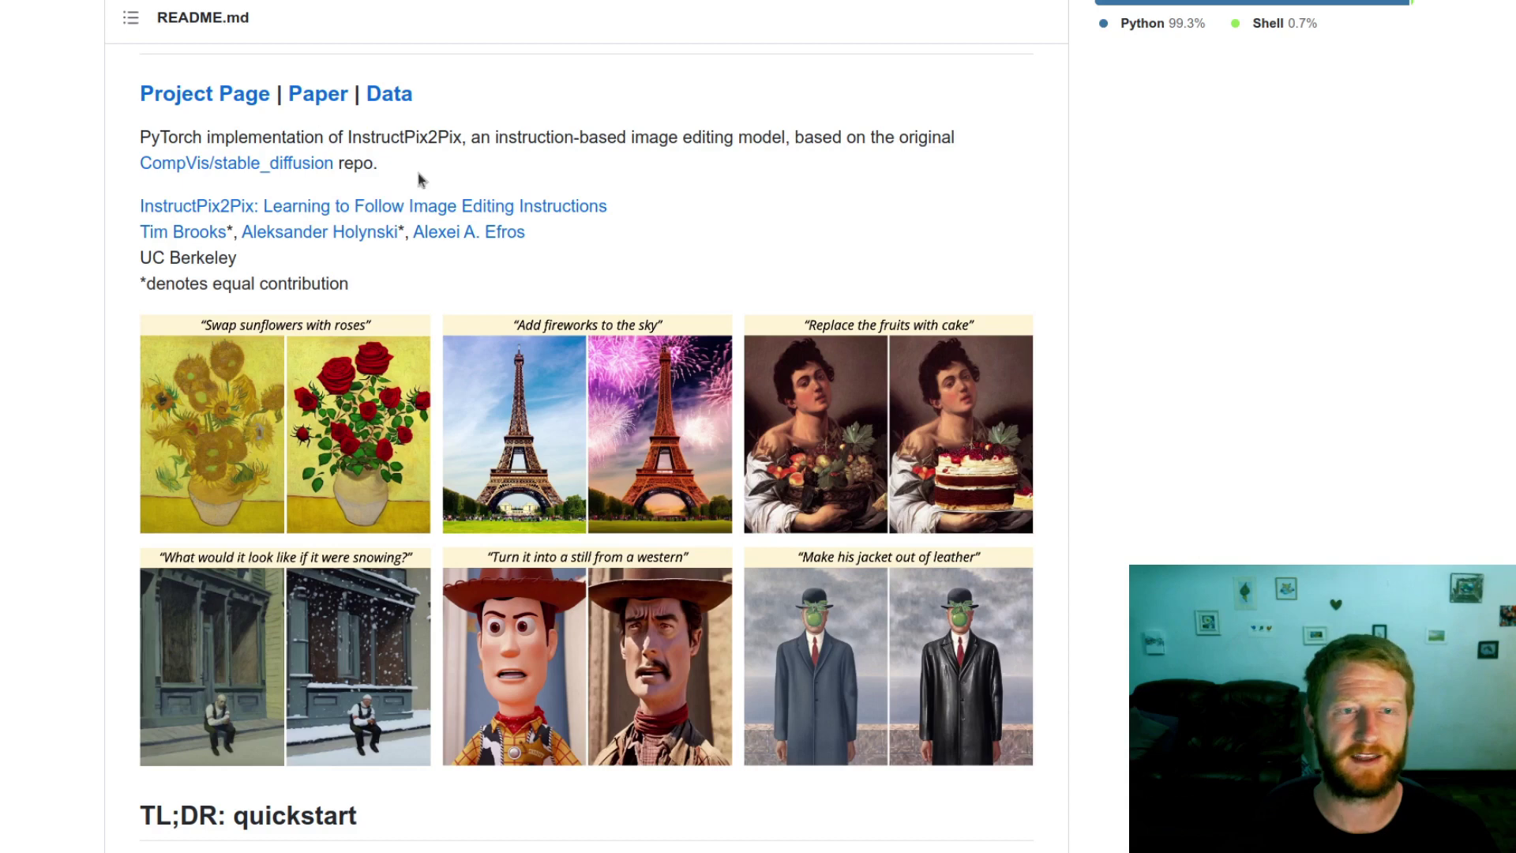
scroll(489, 217, "up", 3)
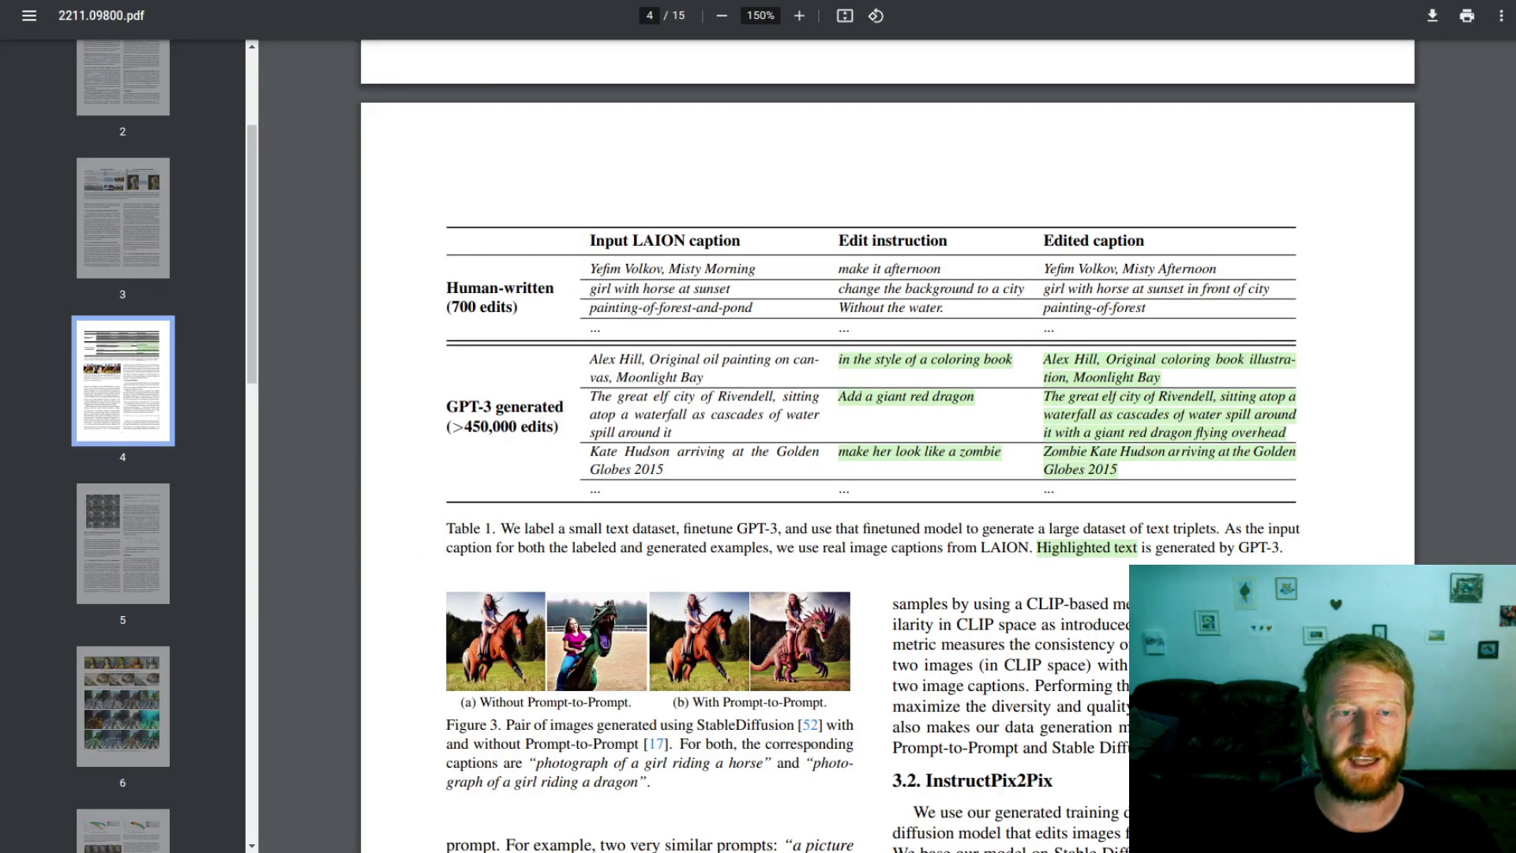
scroll(608, 301, "down", 2)
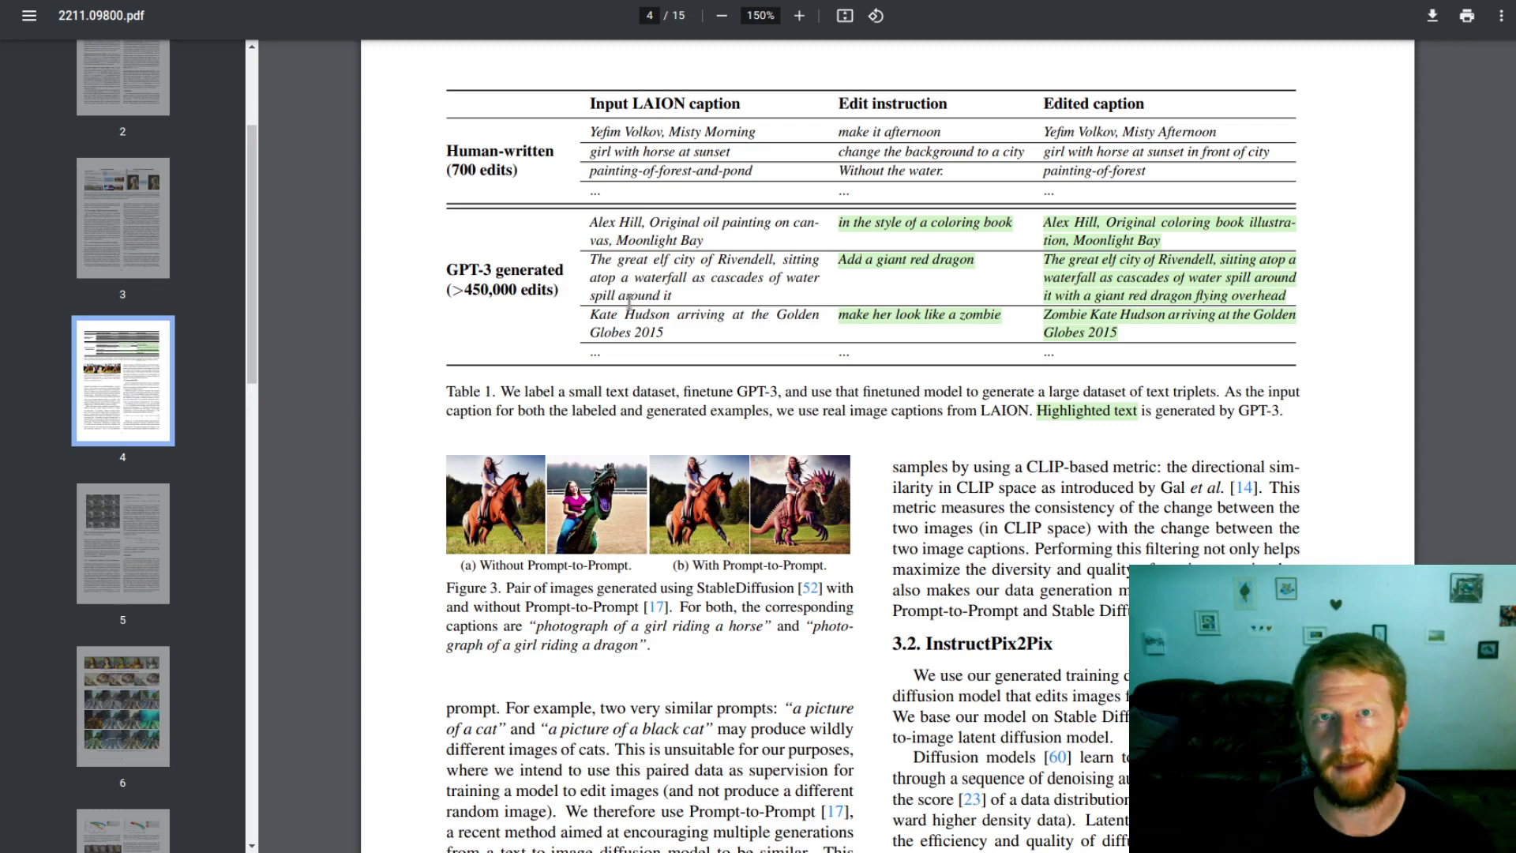
scroll(629, 299, "down", 1)
scroll(629, 303, "down", 3)
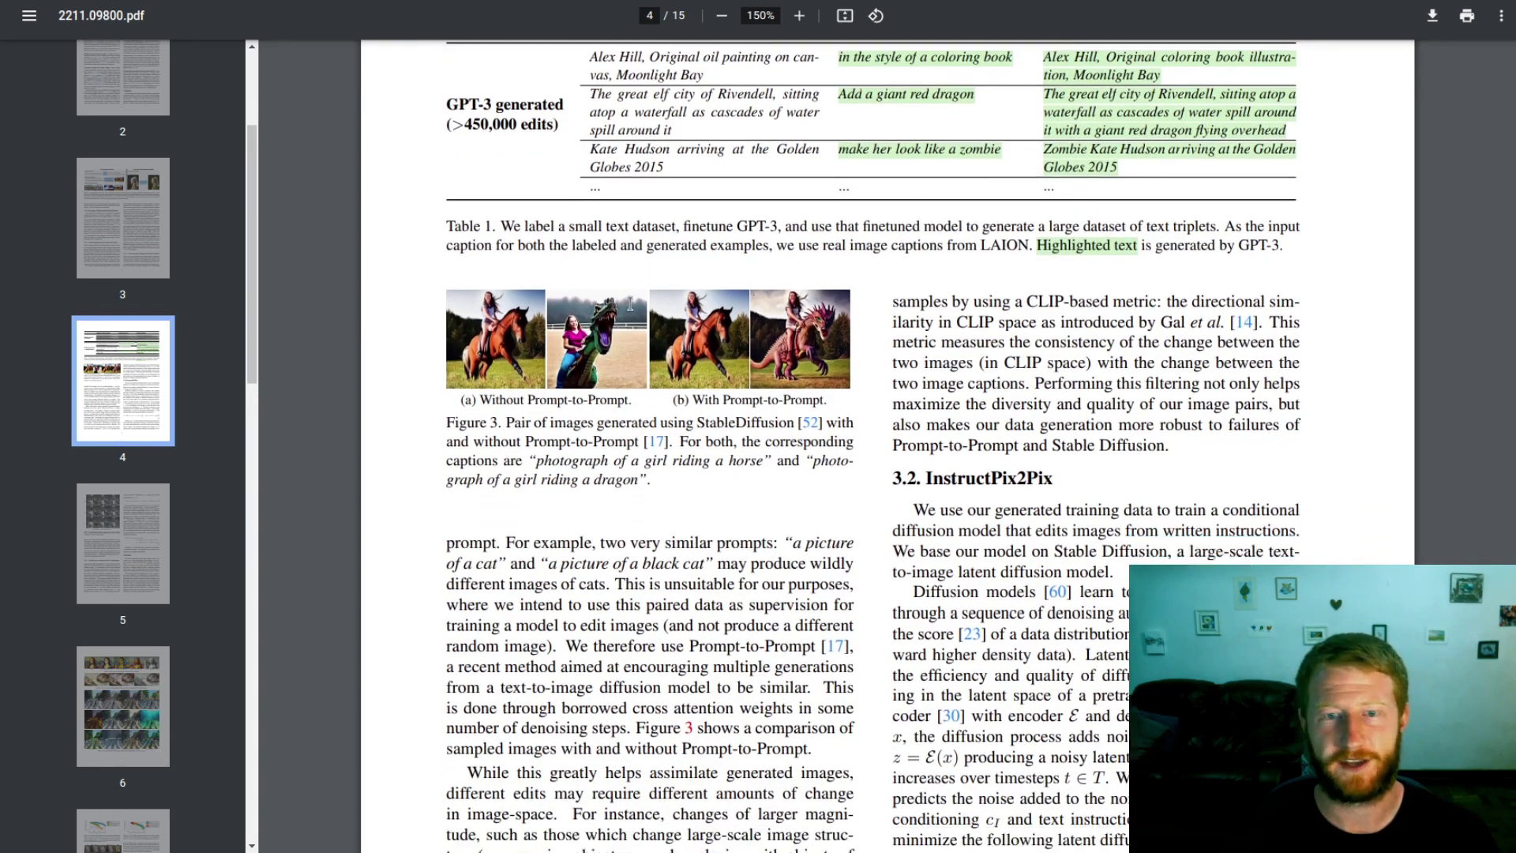
scroll(630, 303, "down", 1)
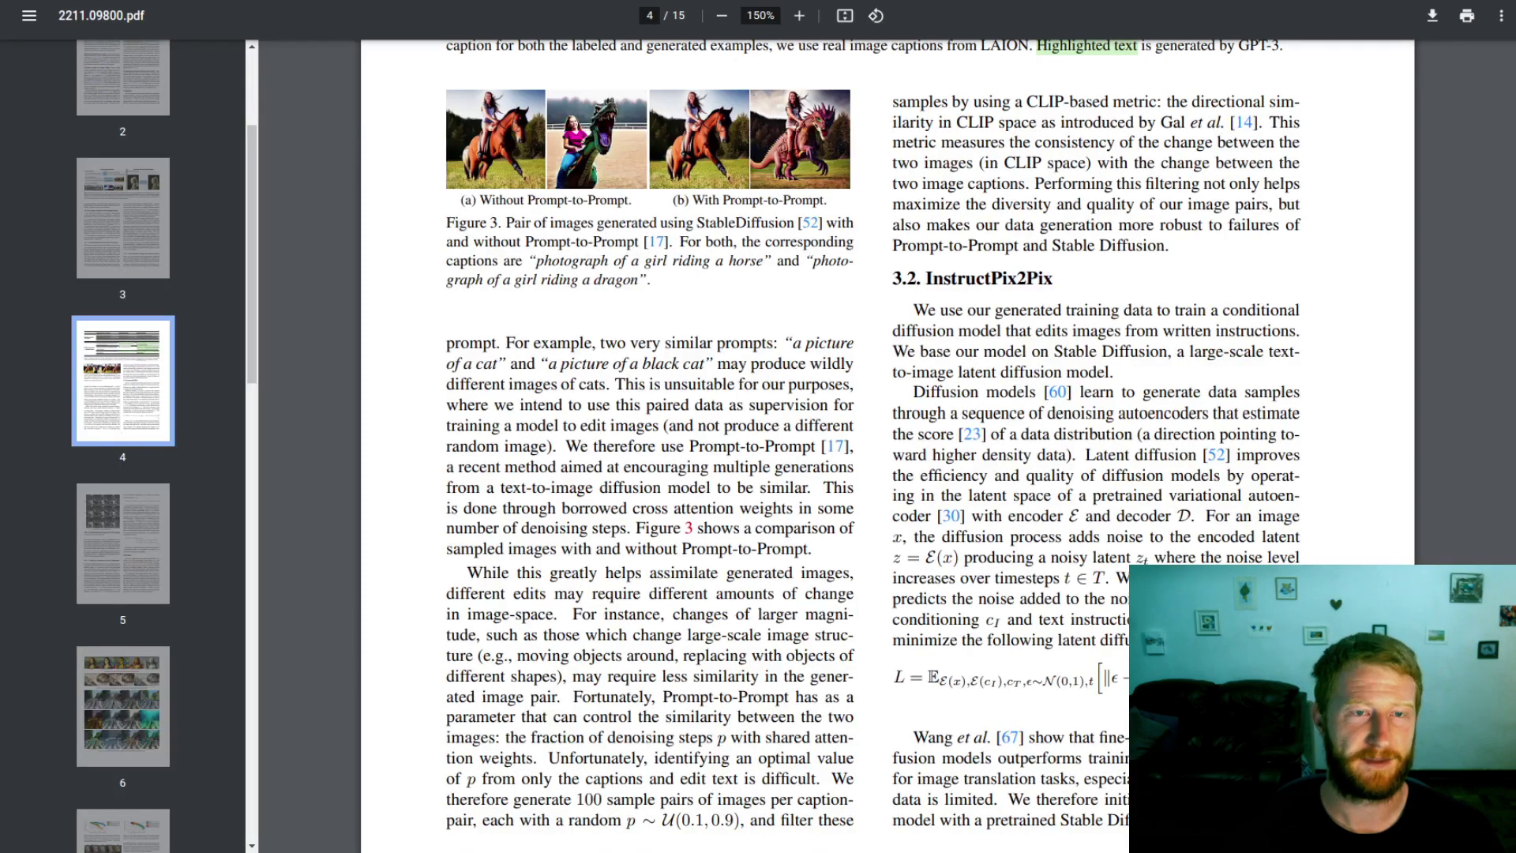
Step: Jump to page 5 and highlight the input image symbol cI and text instruction symbol cT
left_click(130, 537)
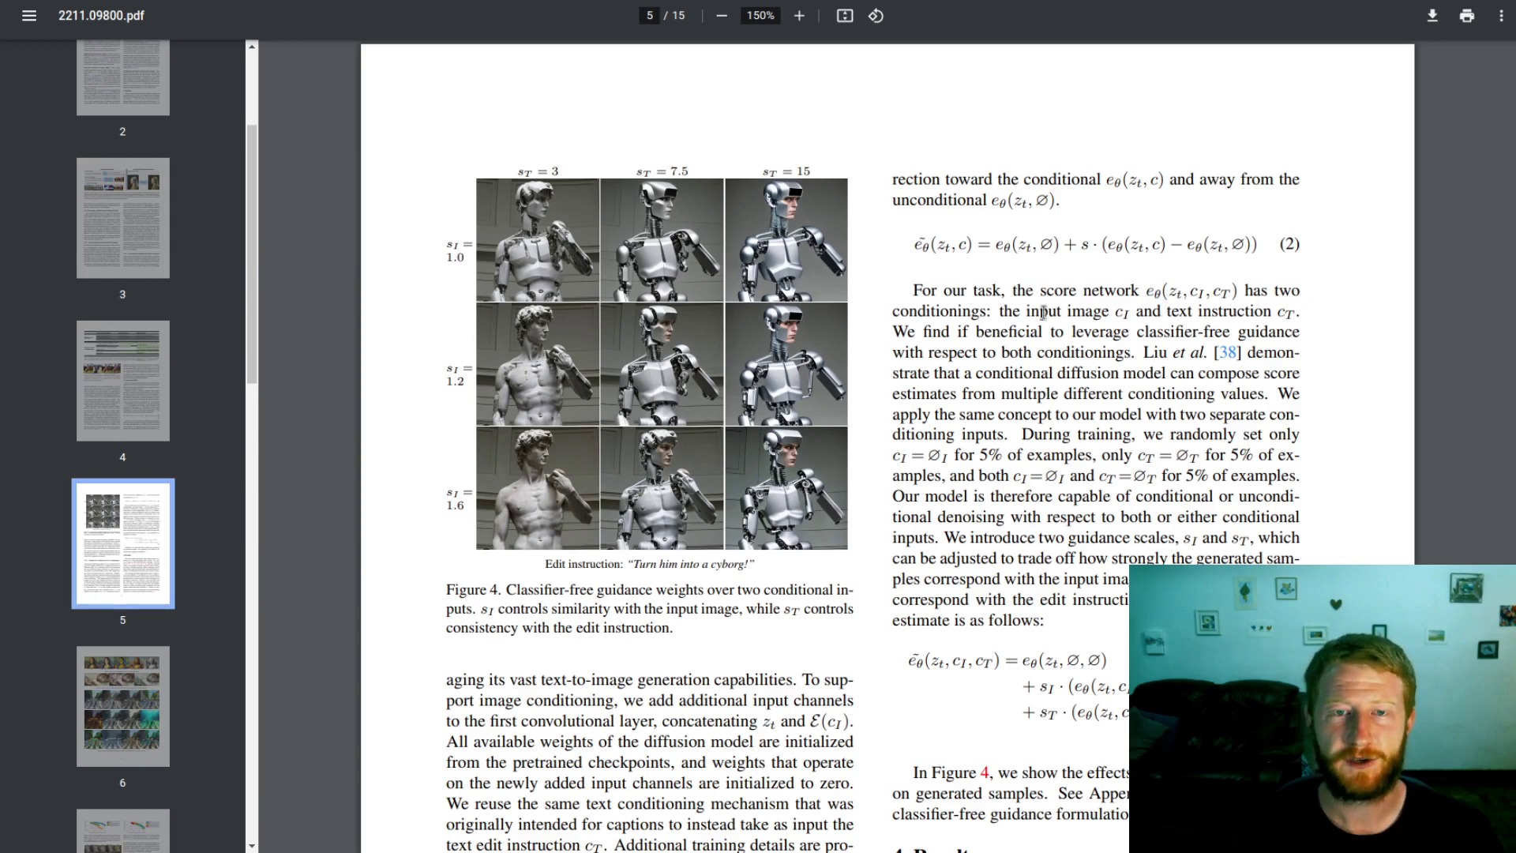
left_click_drag(1114, 315, 1132, 315)
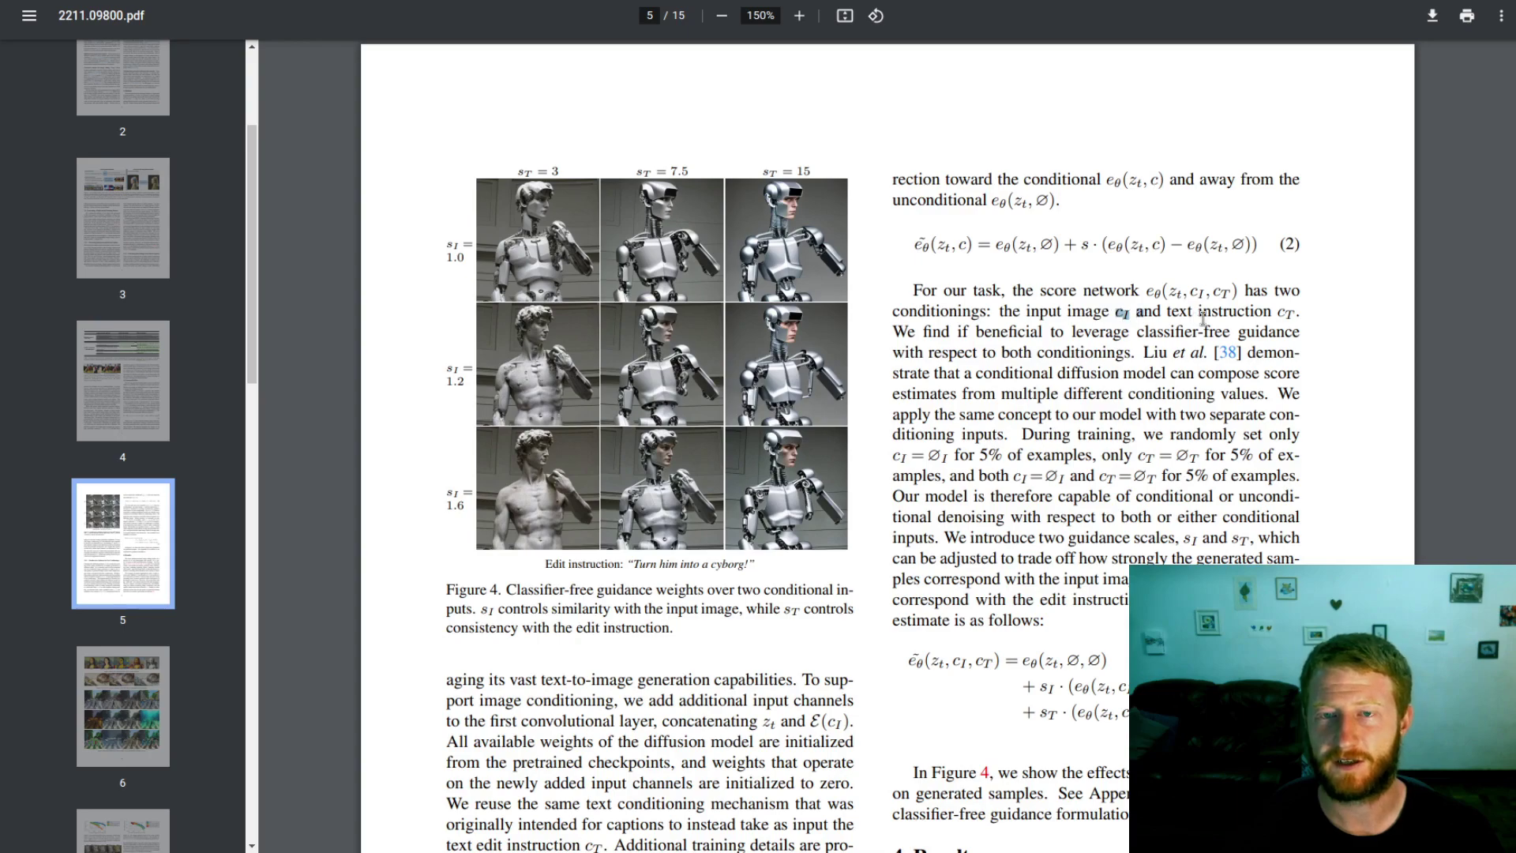
left_click_drag(1261, 315, 1297, 314)
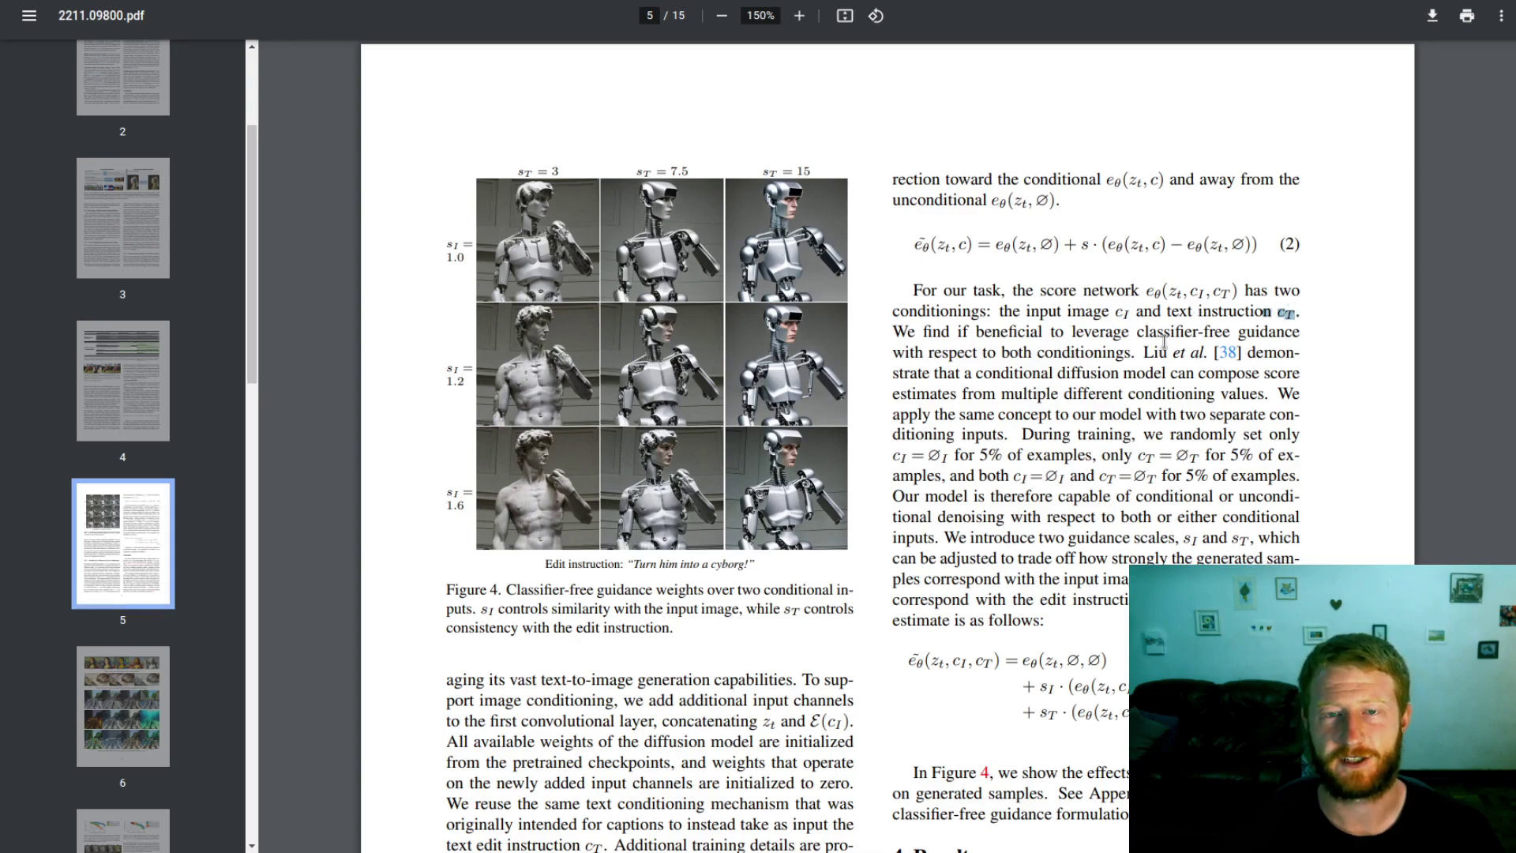
Step: Back on page 4, highlight and clear the loss formula's subscript twice, then scroll around it
scroll(1164, 342, "up", 10)
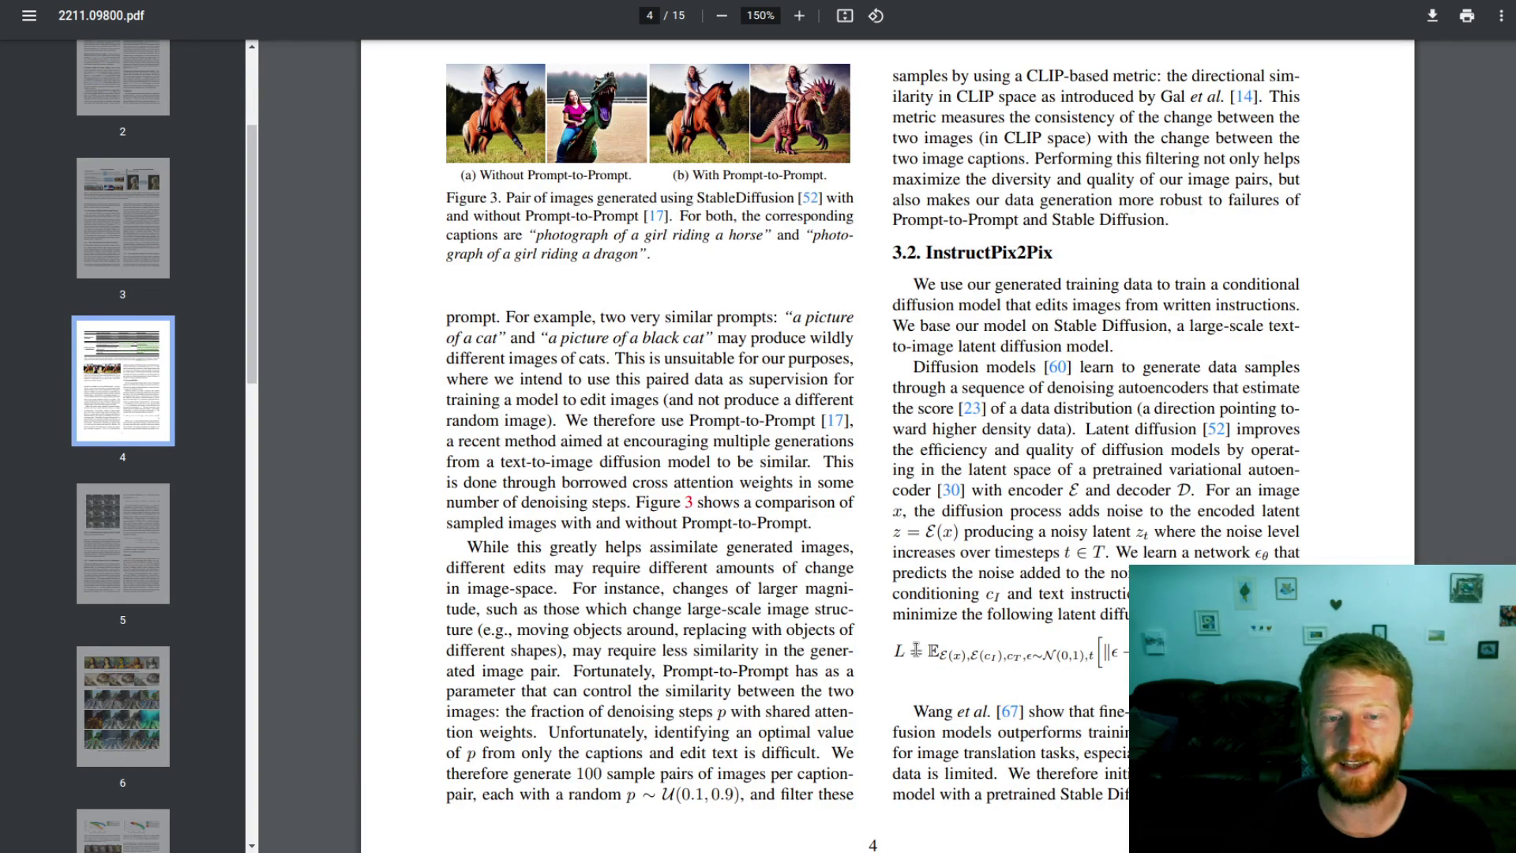
left_click_drag(917, 649, 1101, 654)
left_click(1100, 654)
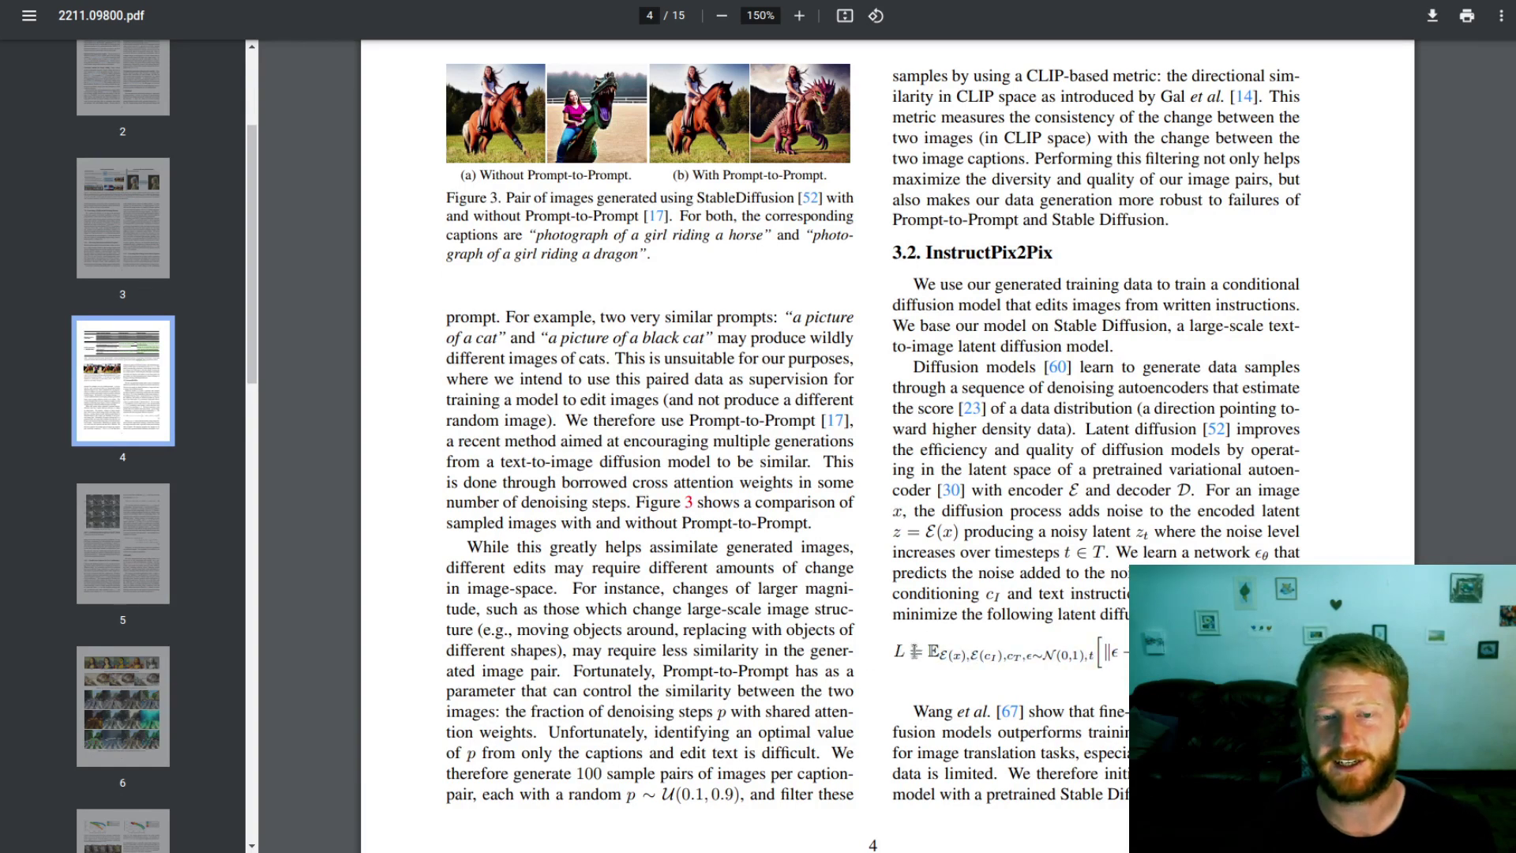
left_click_drag(937, 655, 1091, 660)
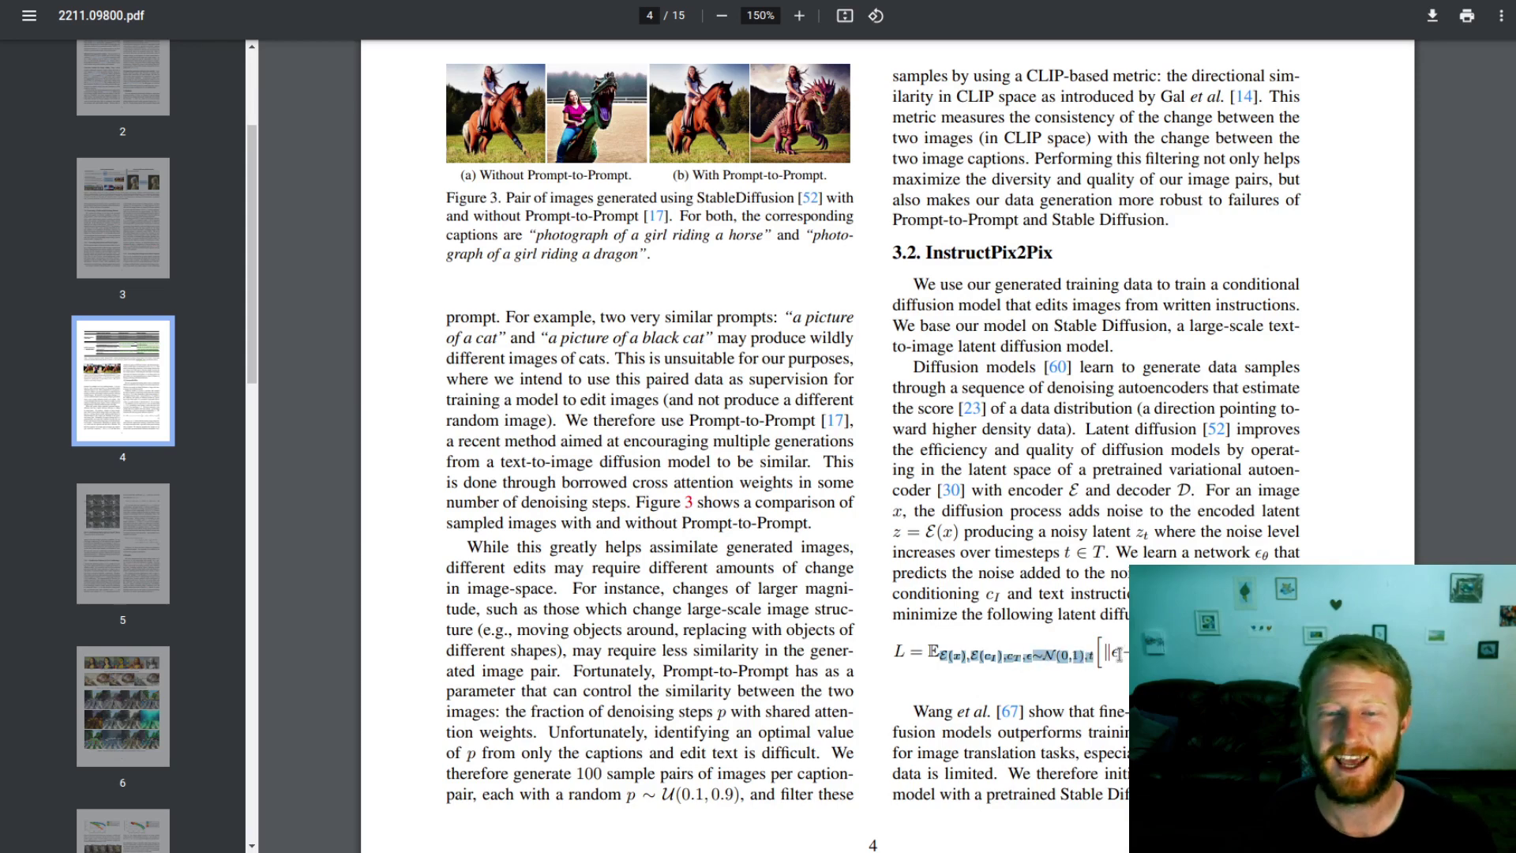
left_click(1110, 654)
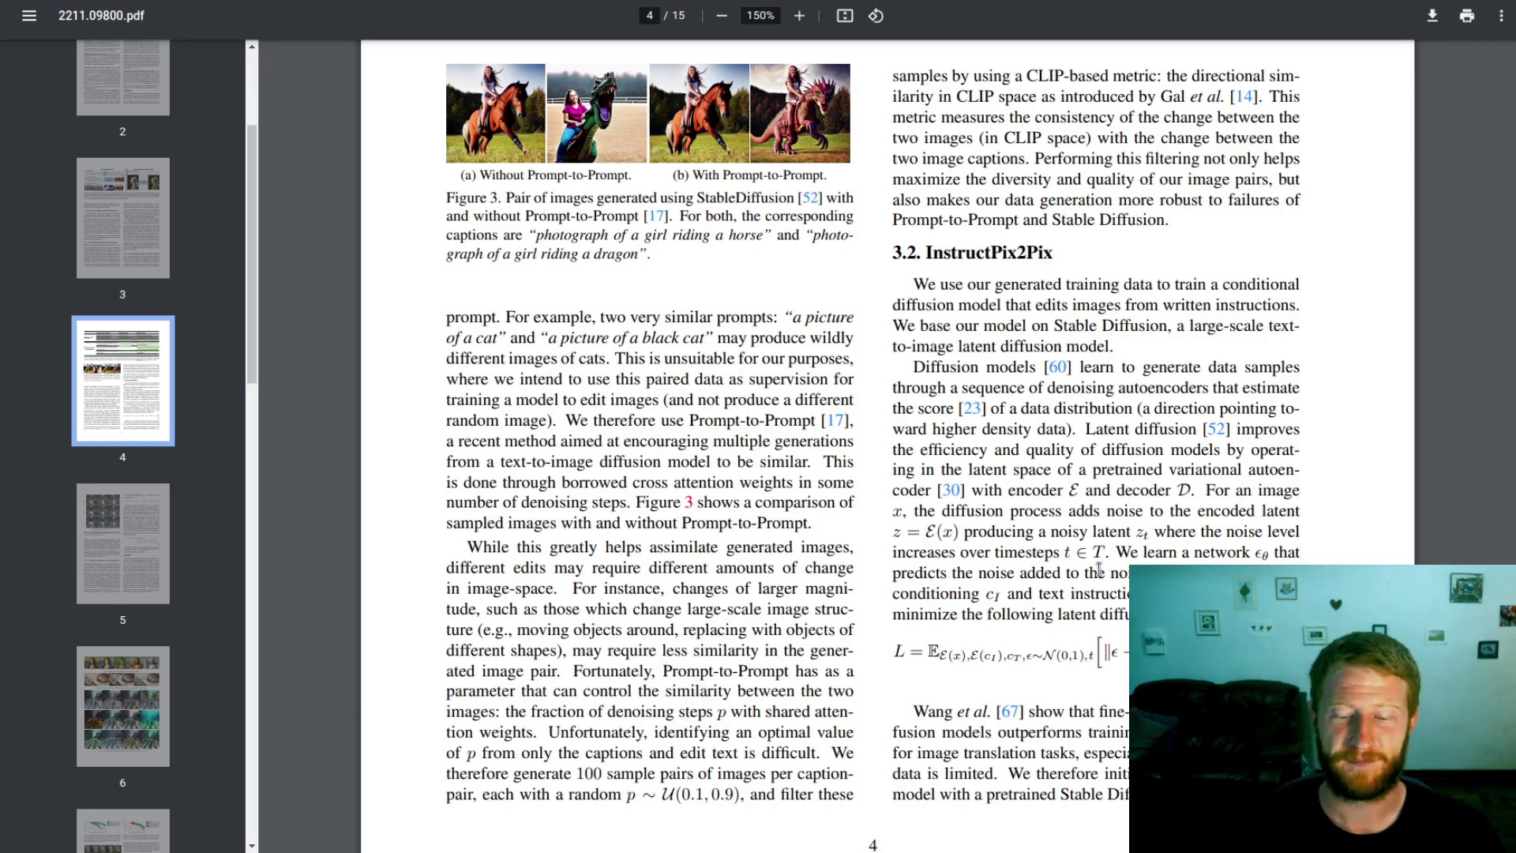
scroll(1004, 495, "down", 1)
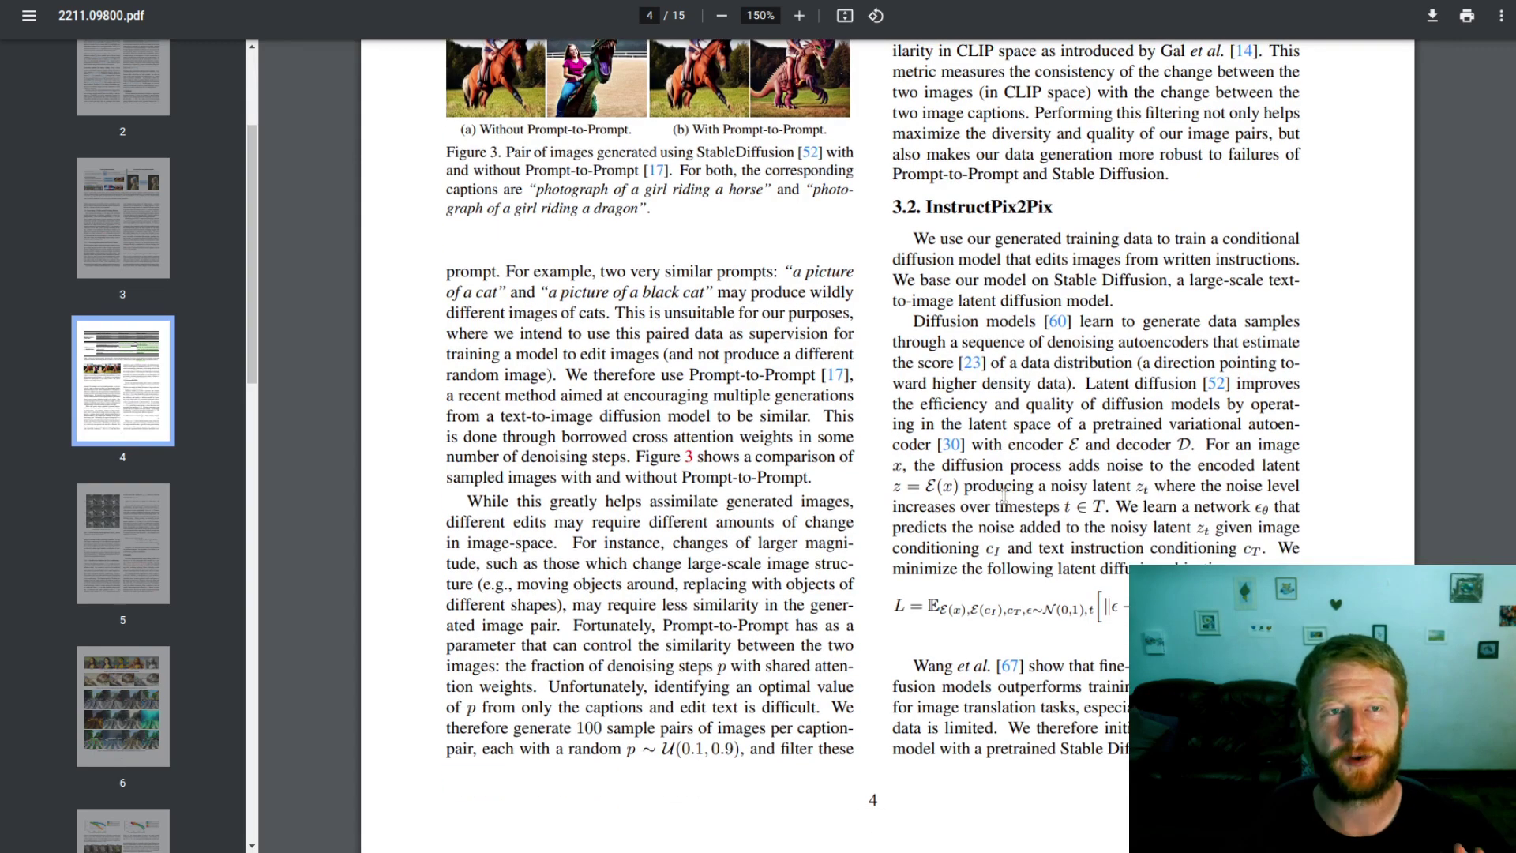
scroll(1004, 496, "up", 4)
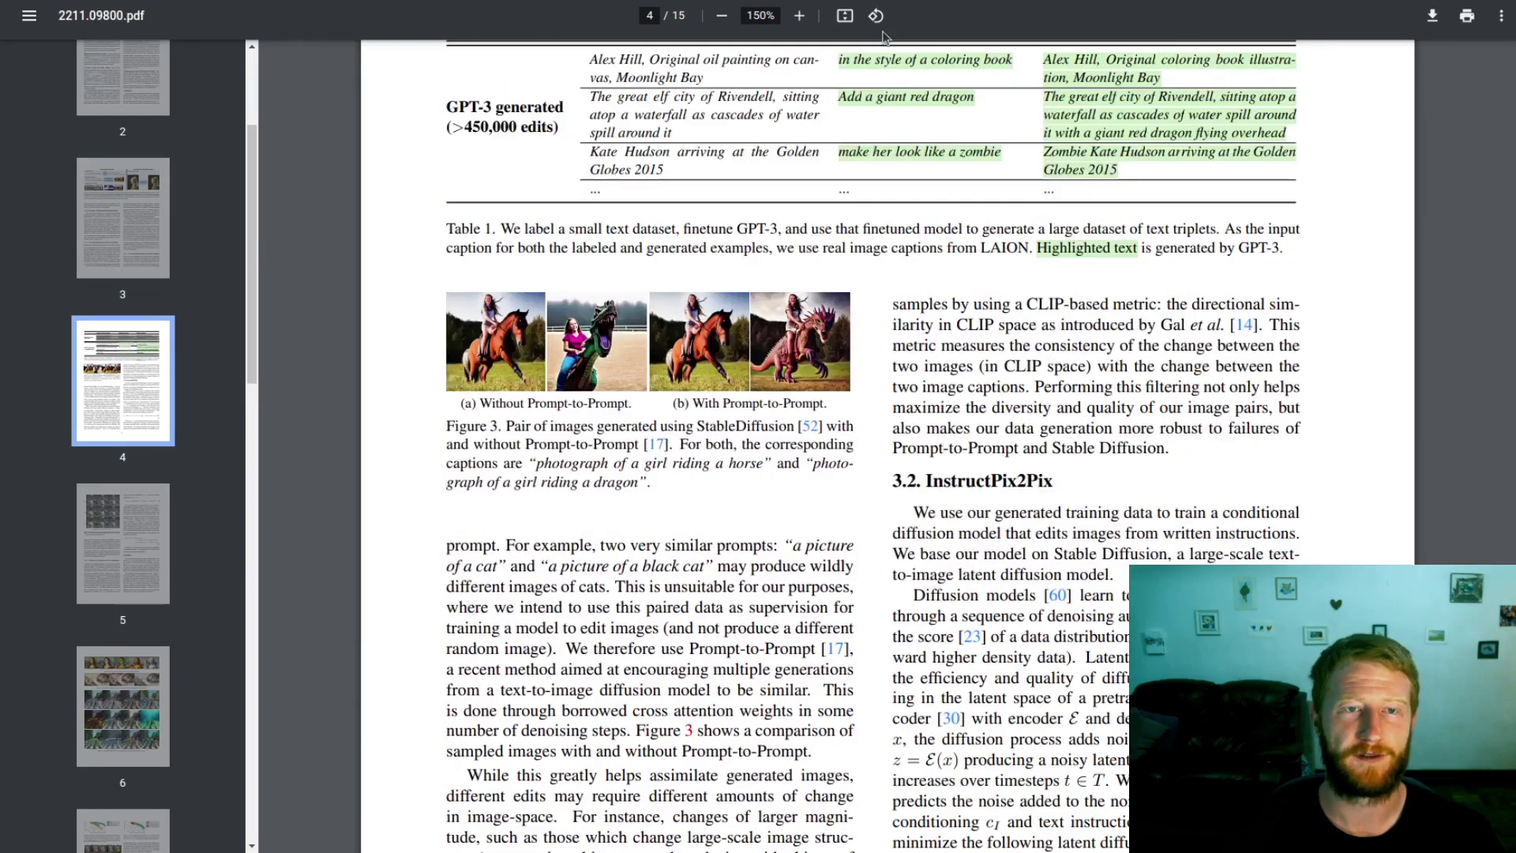
scroll(922, 340, "down", 7)
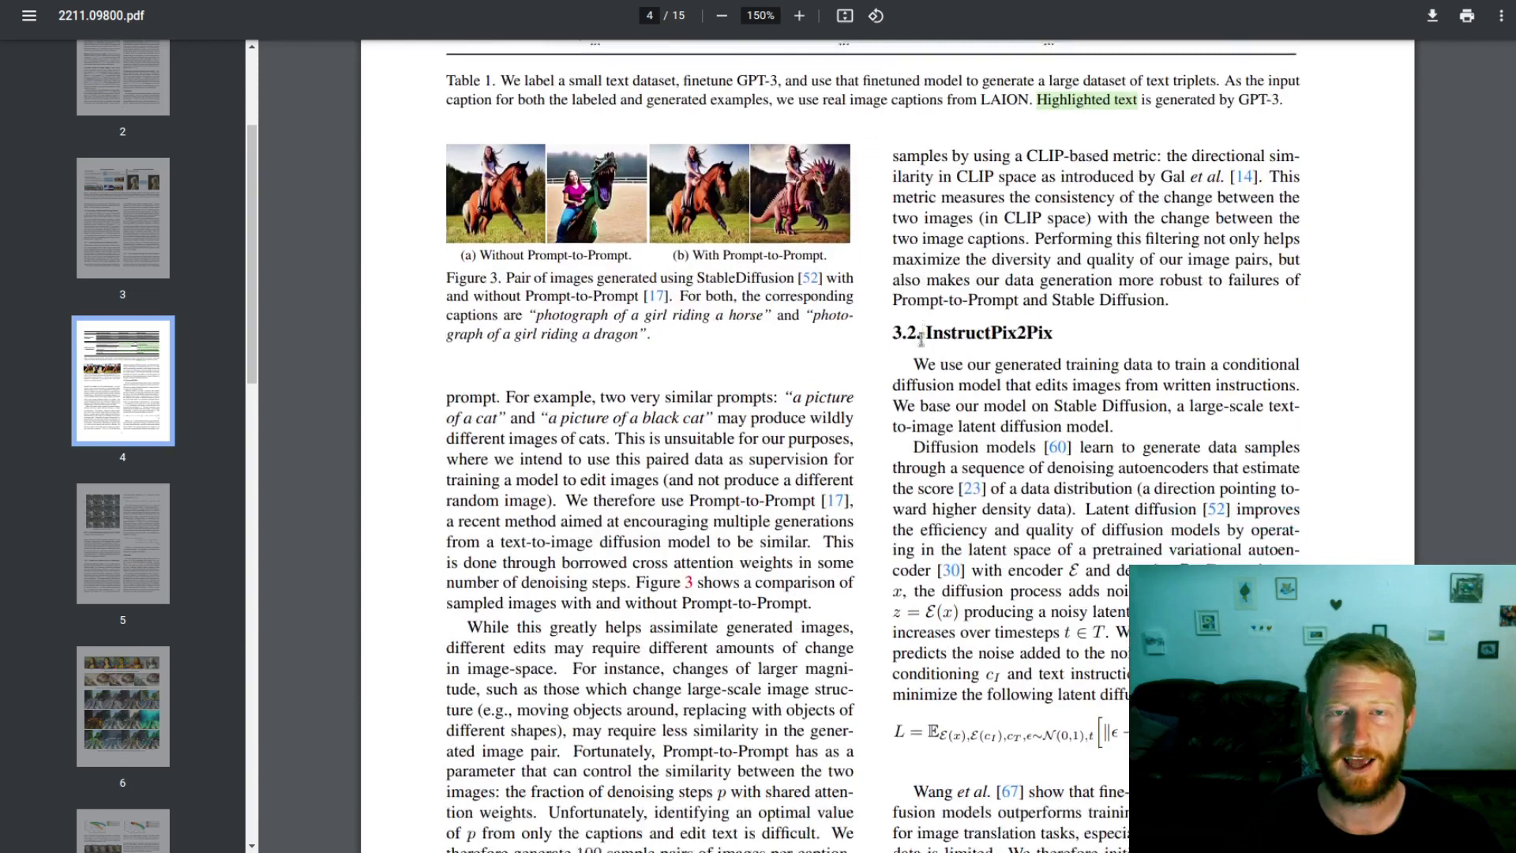
Step: Scroll through section 3.2.1 and Results to page 6's Mona Lisa and Creation of Adam figures
scroll(922, 340, "down", 8)
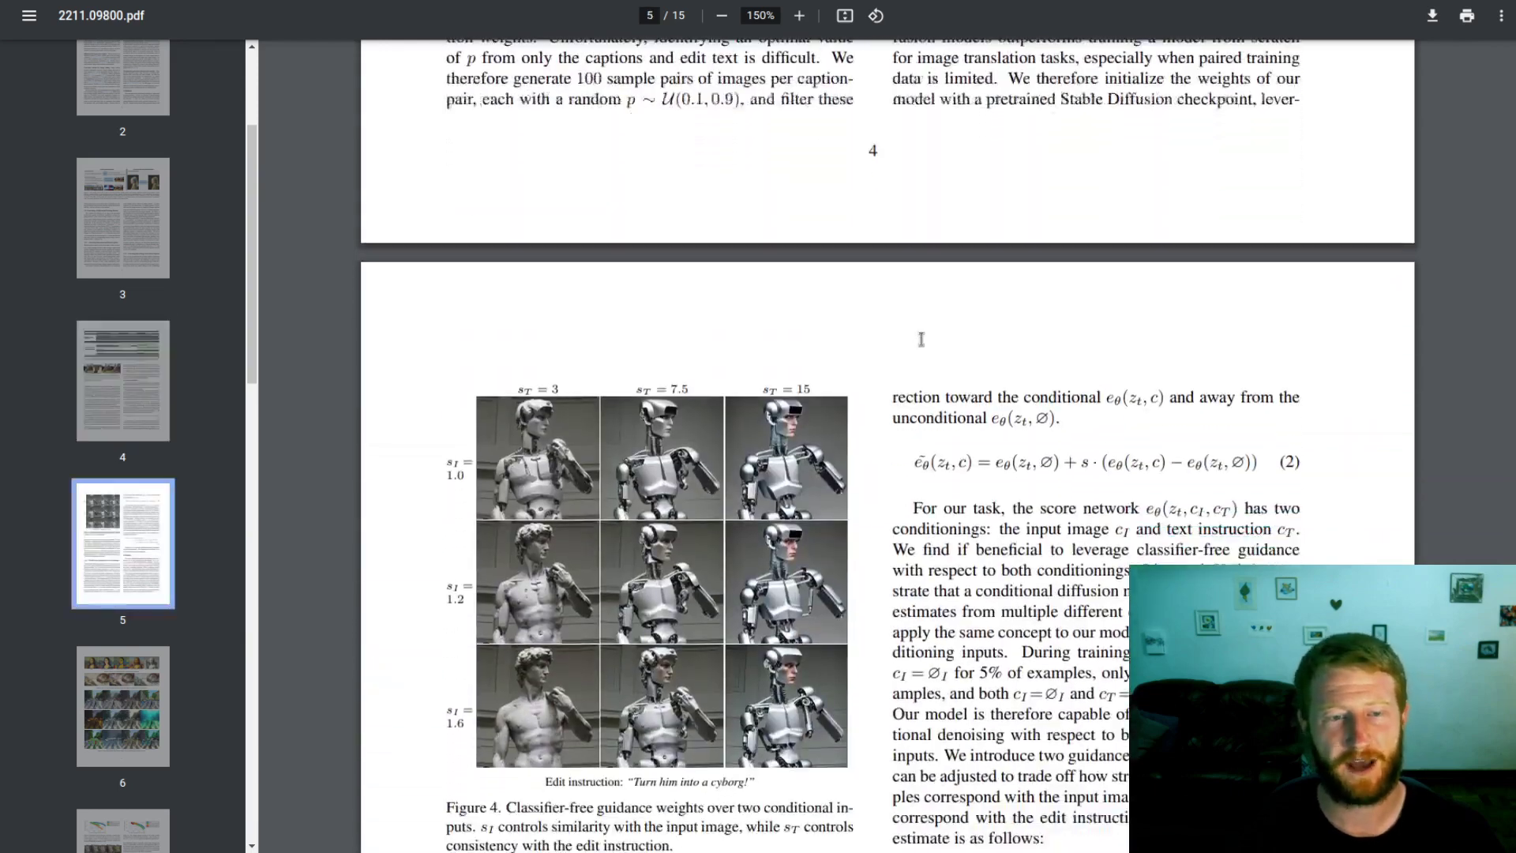
scroll(922, 340, "down", 3)
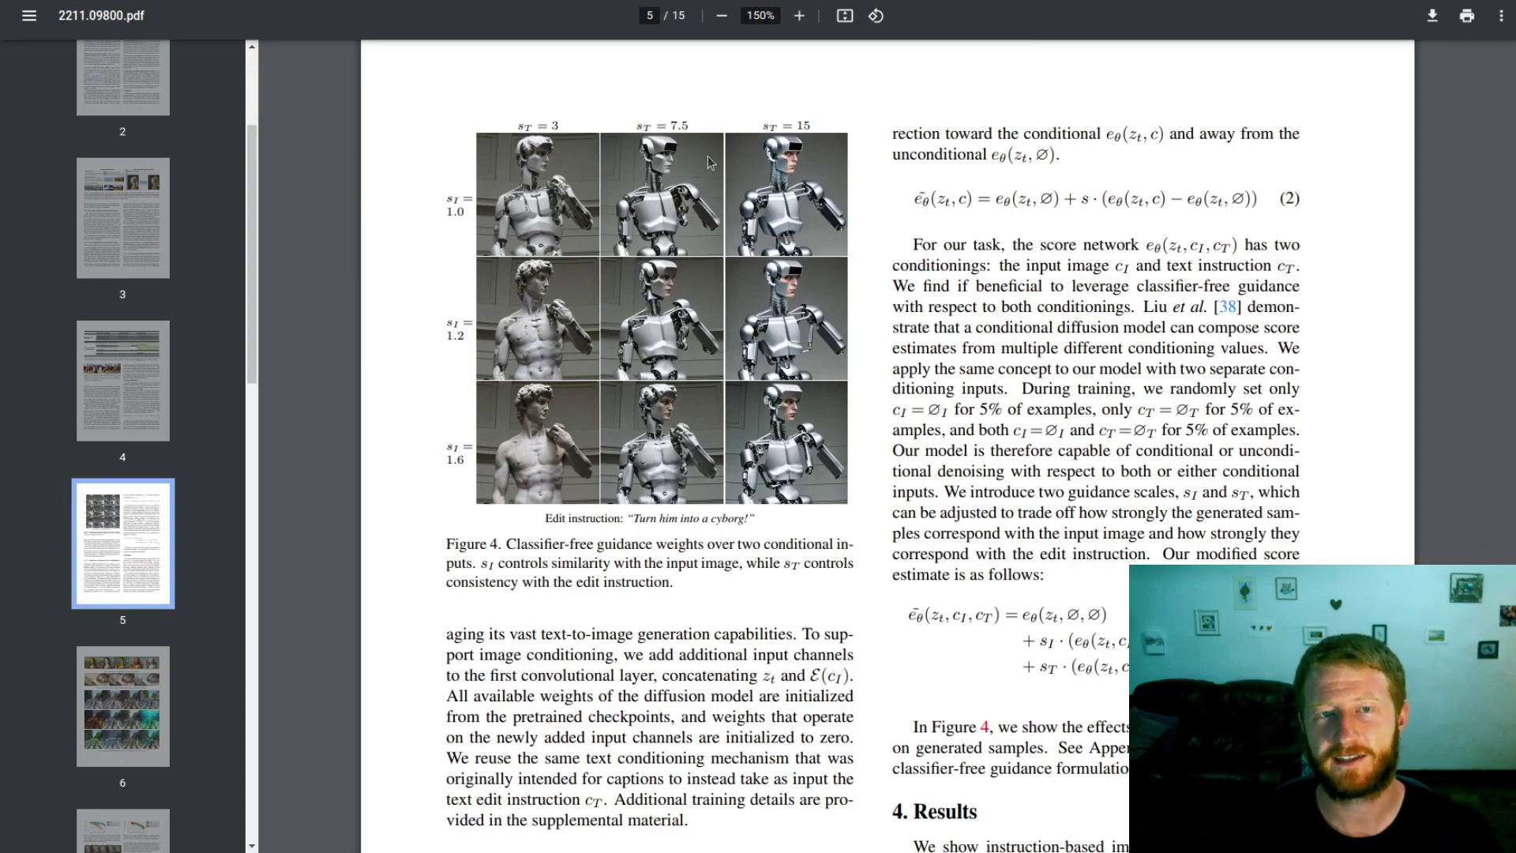
scroll(813, 244, "down", 3)
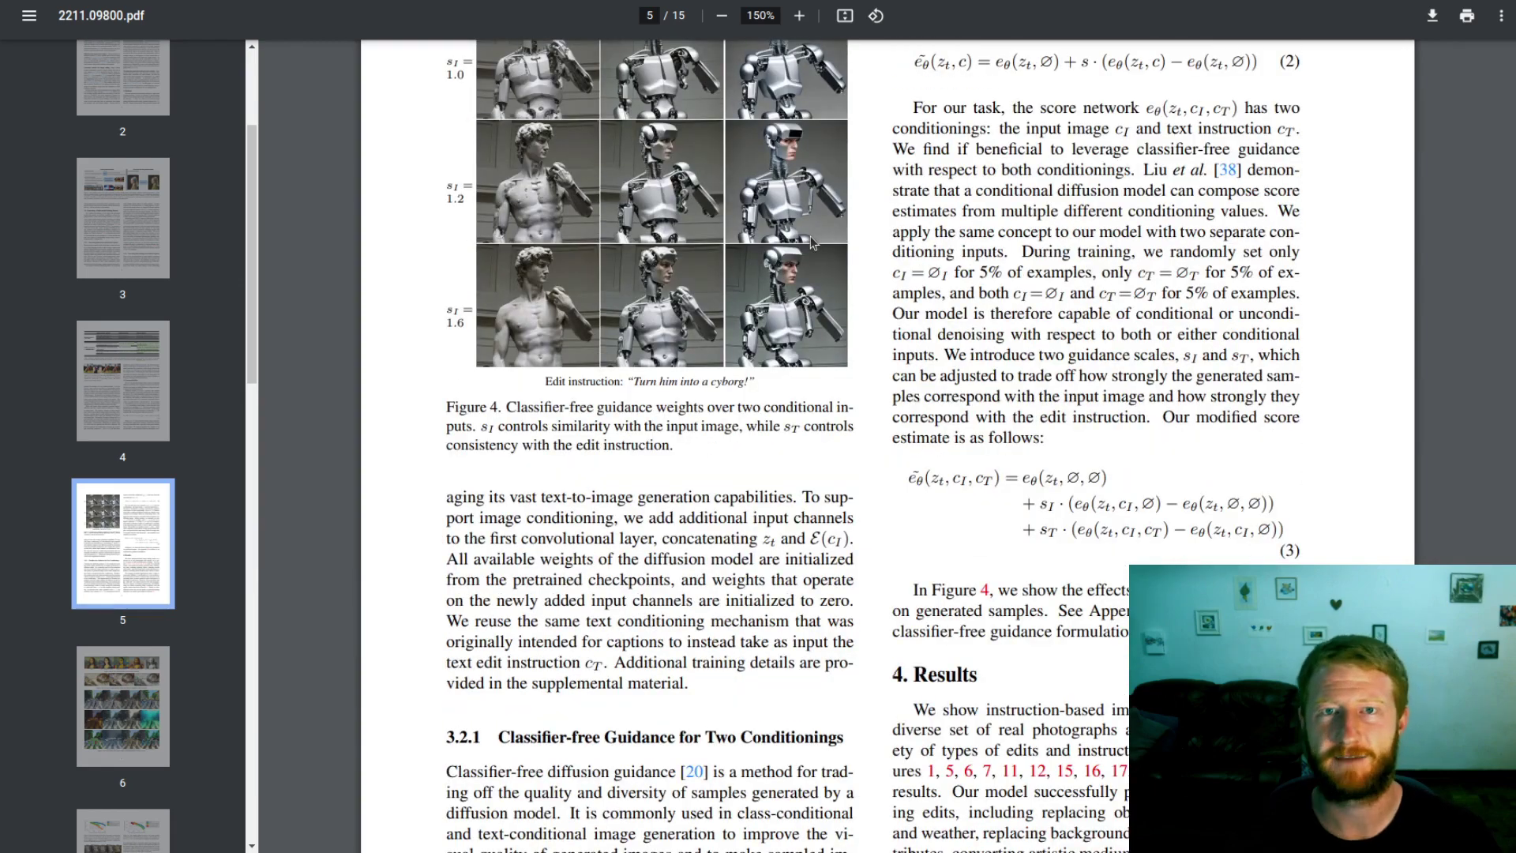
scroll(826, 245, "down", 4)
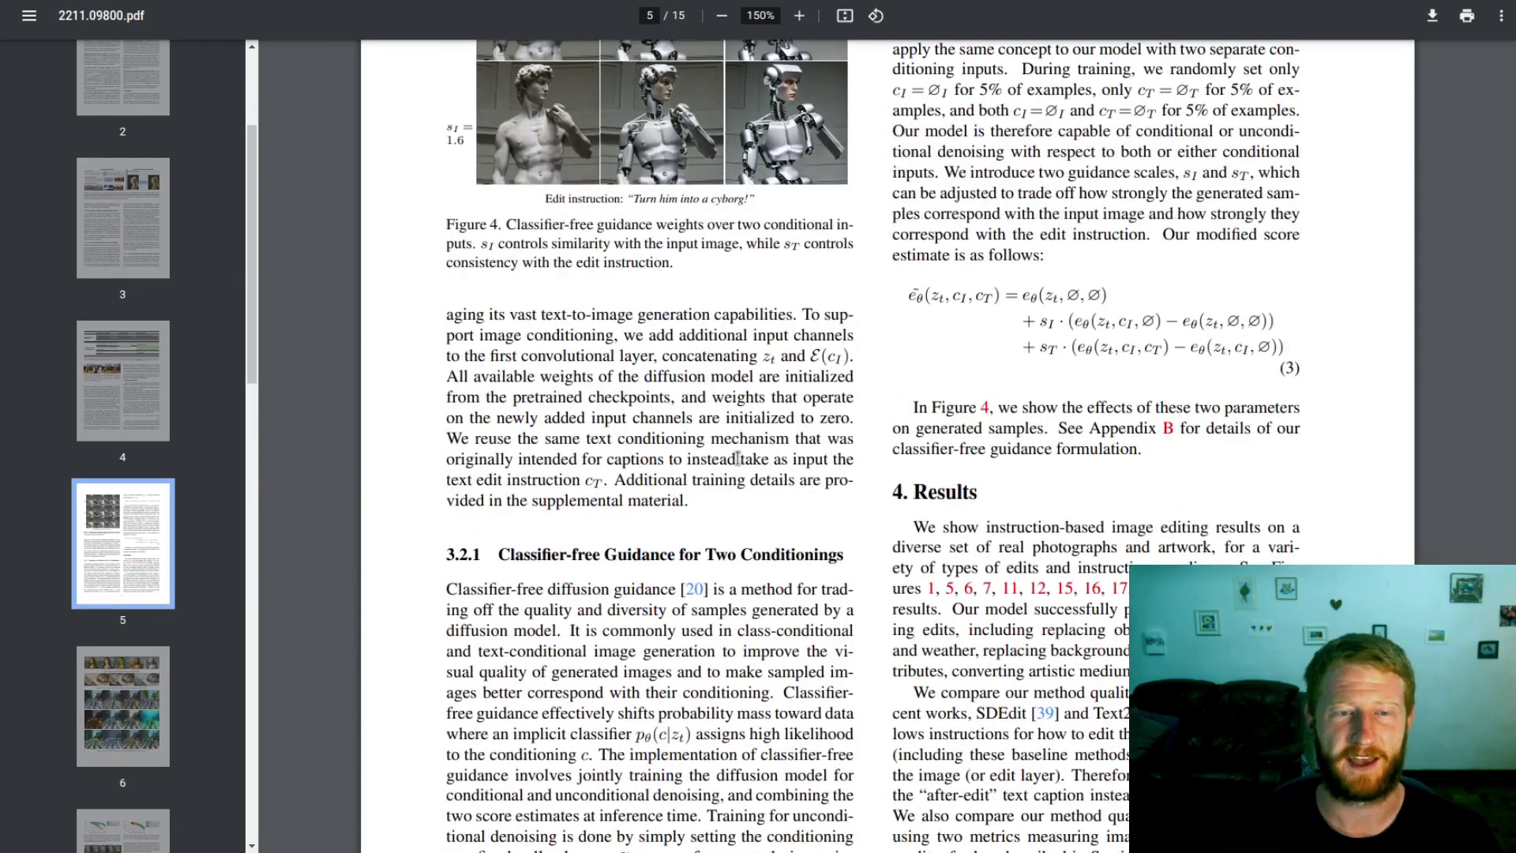
scroll(735, 458, "down", 1)
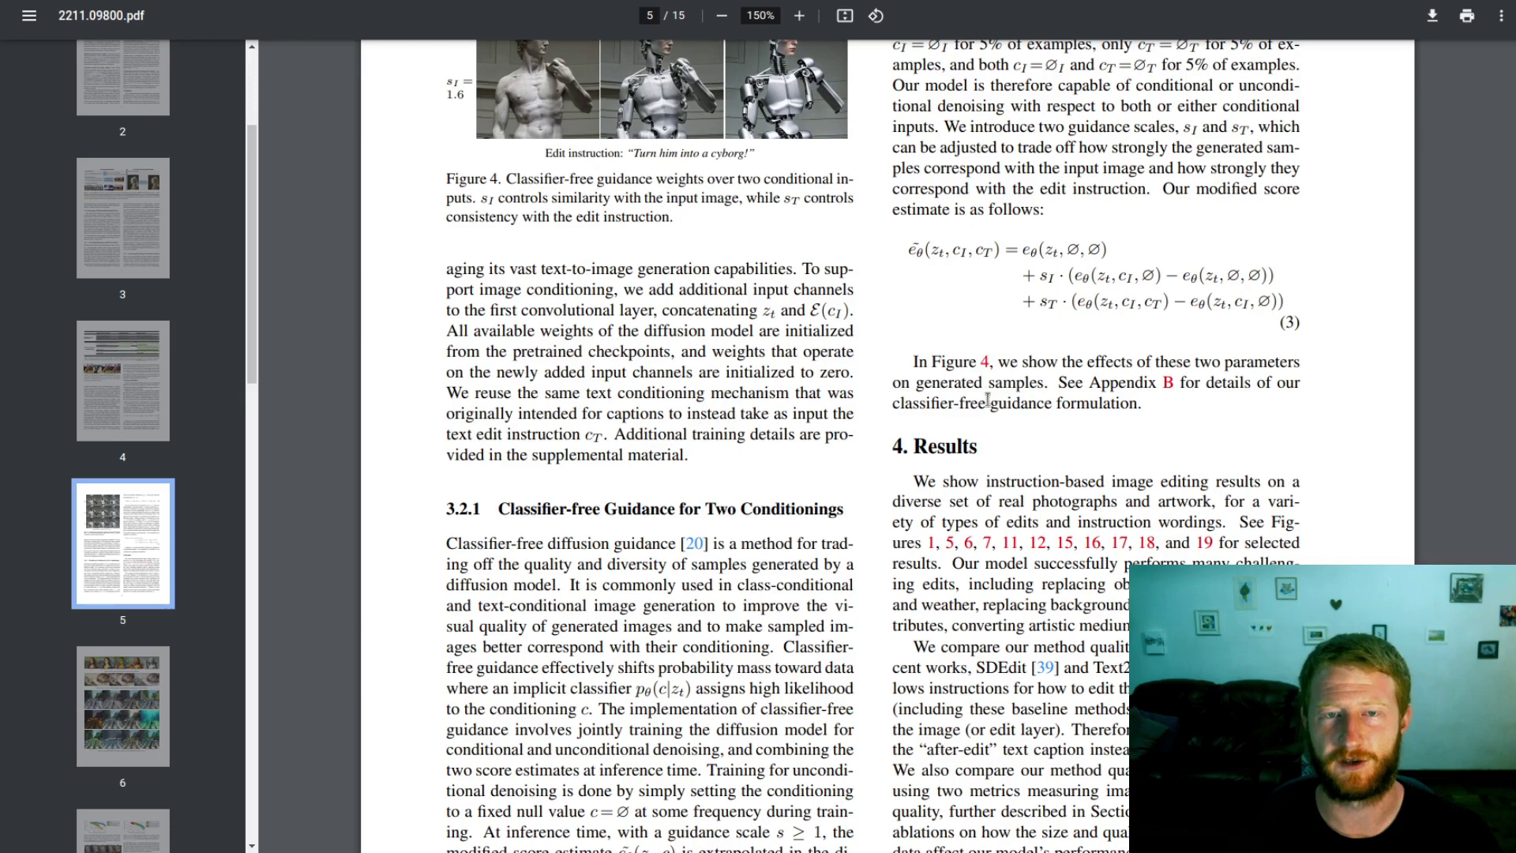
scroll(821, 433, "down", 2)
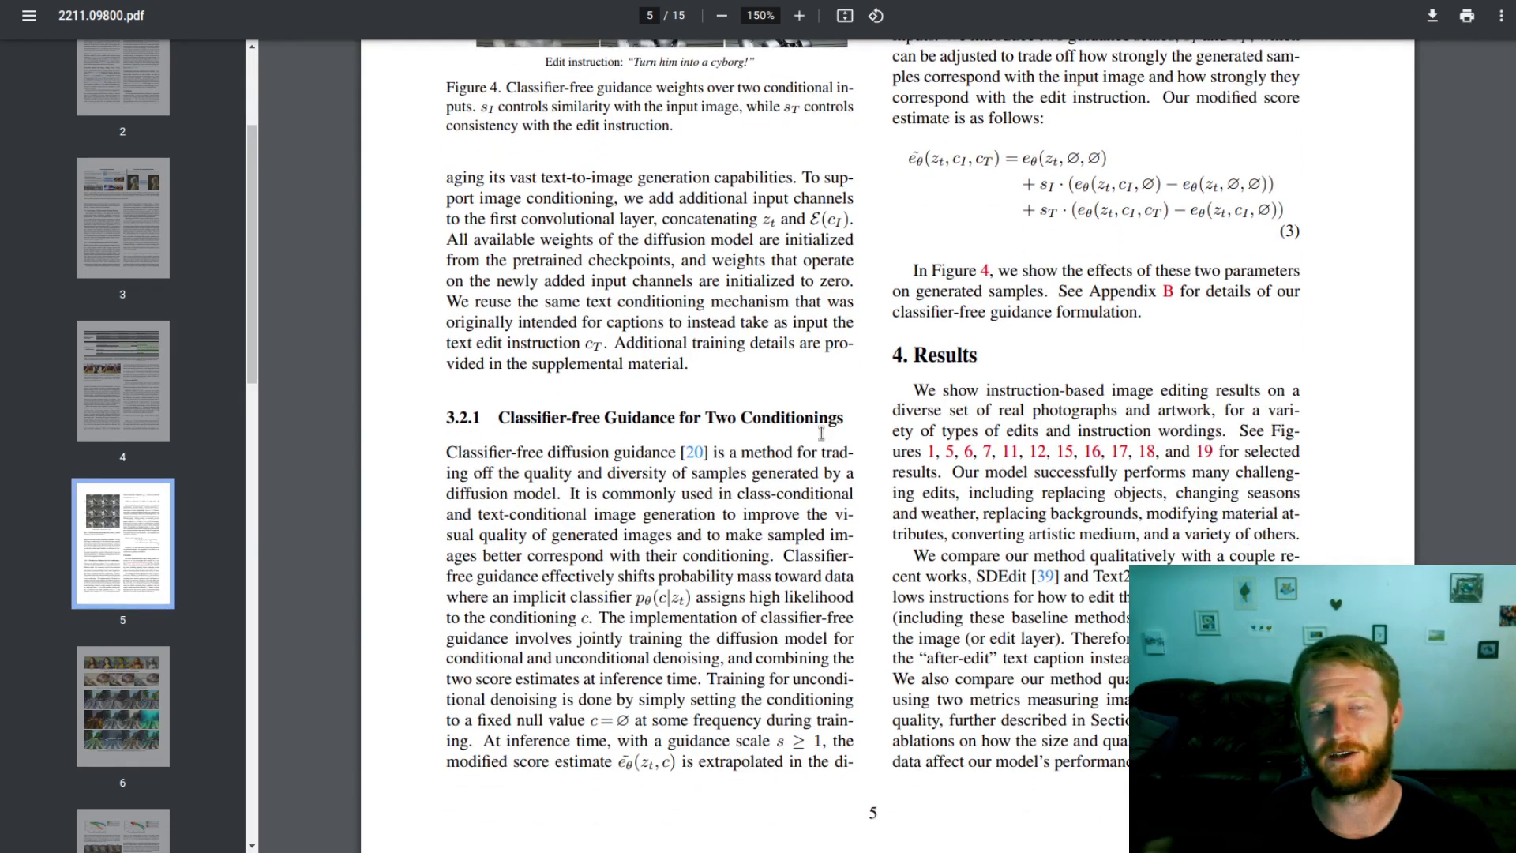
scroll(822, 434, "up", 5)
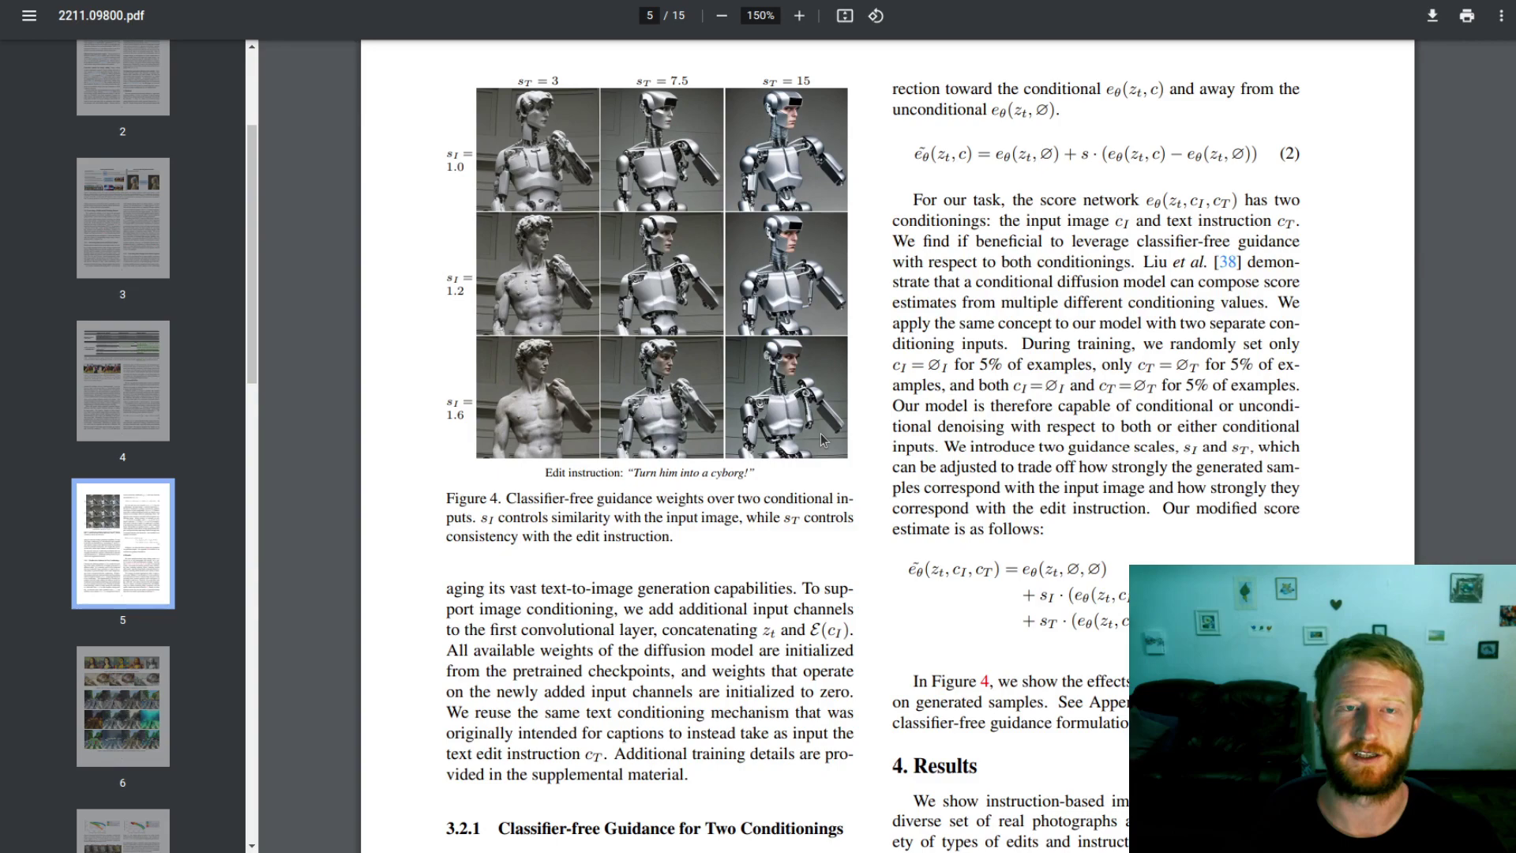
scroll(821, 433, "down", 8)
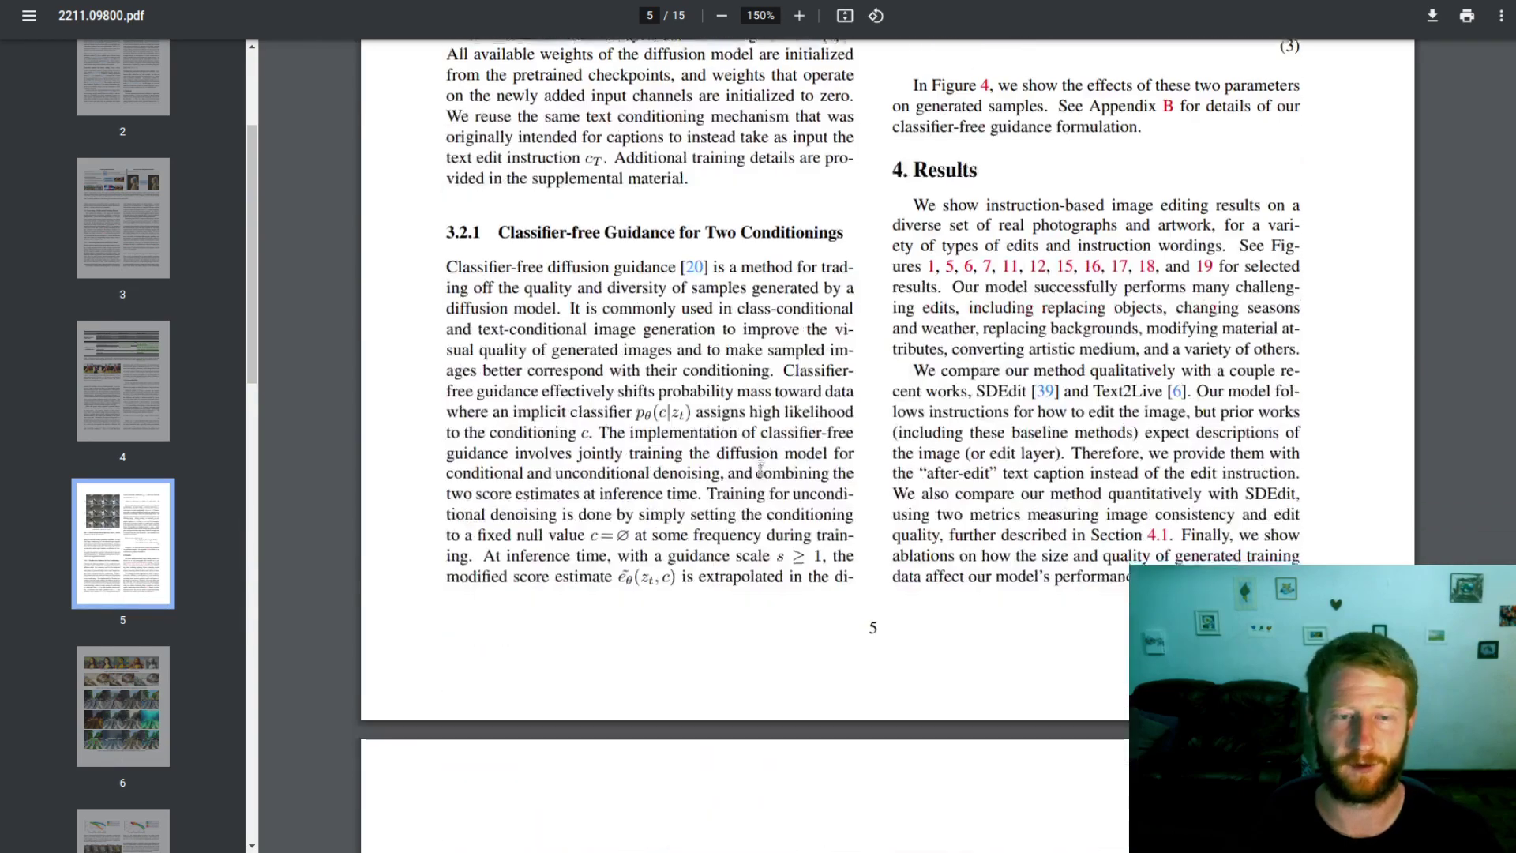
scroll(760, 469, "down", 8)
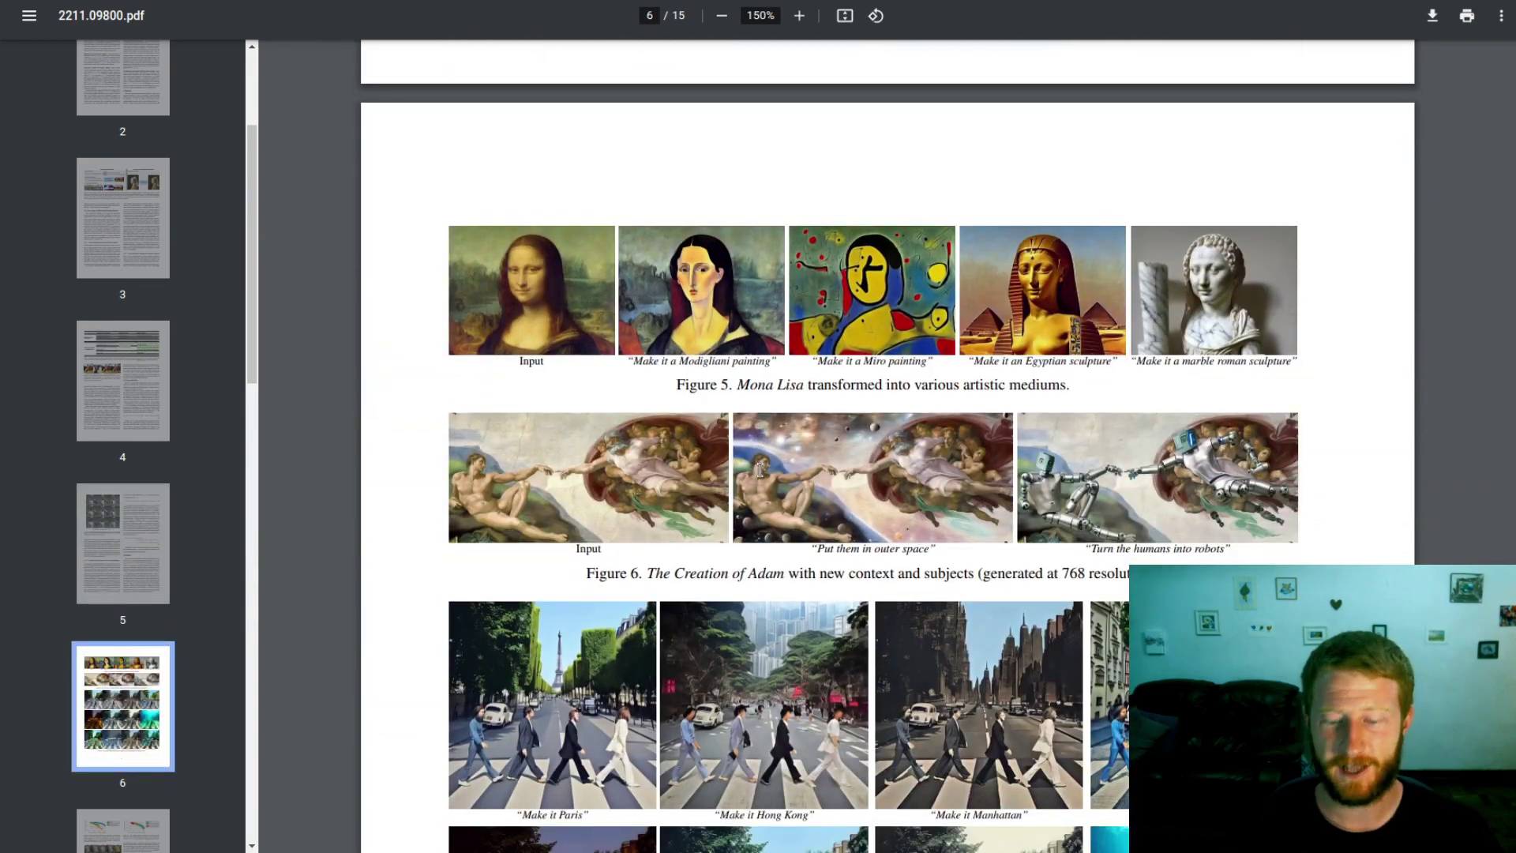
Step: Scroll from page 7 past page 8's failure-case figure to the Discussion section
scroll(761, 470, "down", 1)
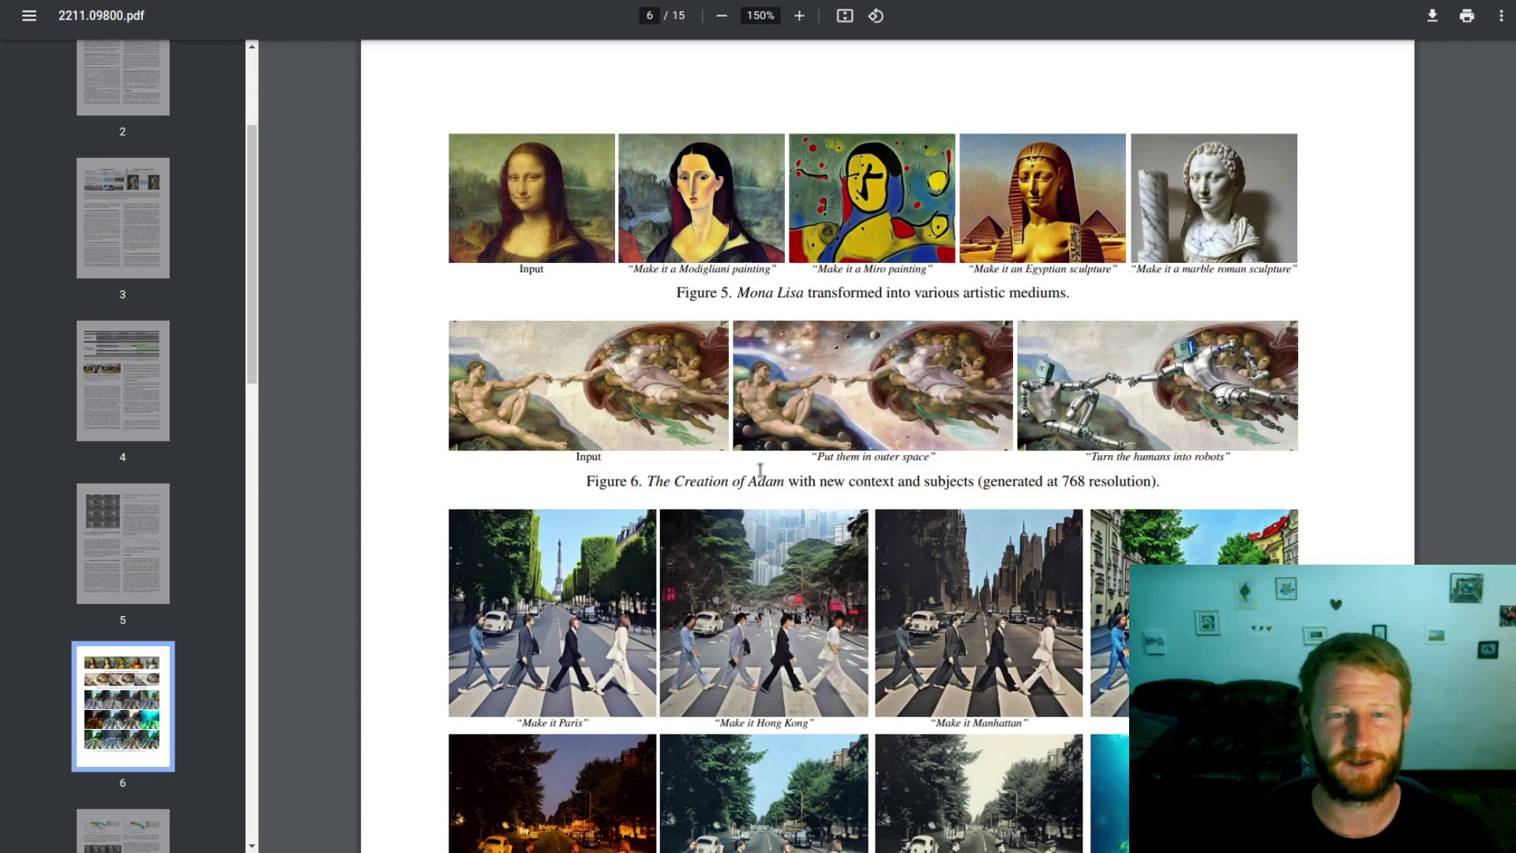
scroll(761, 469, "down", 2)
scroll(500, 659, "up", 1)
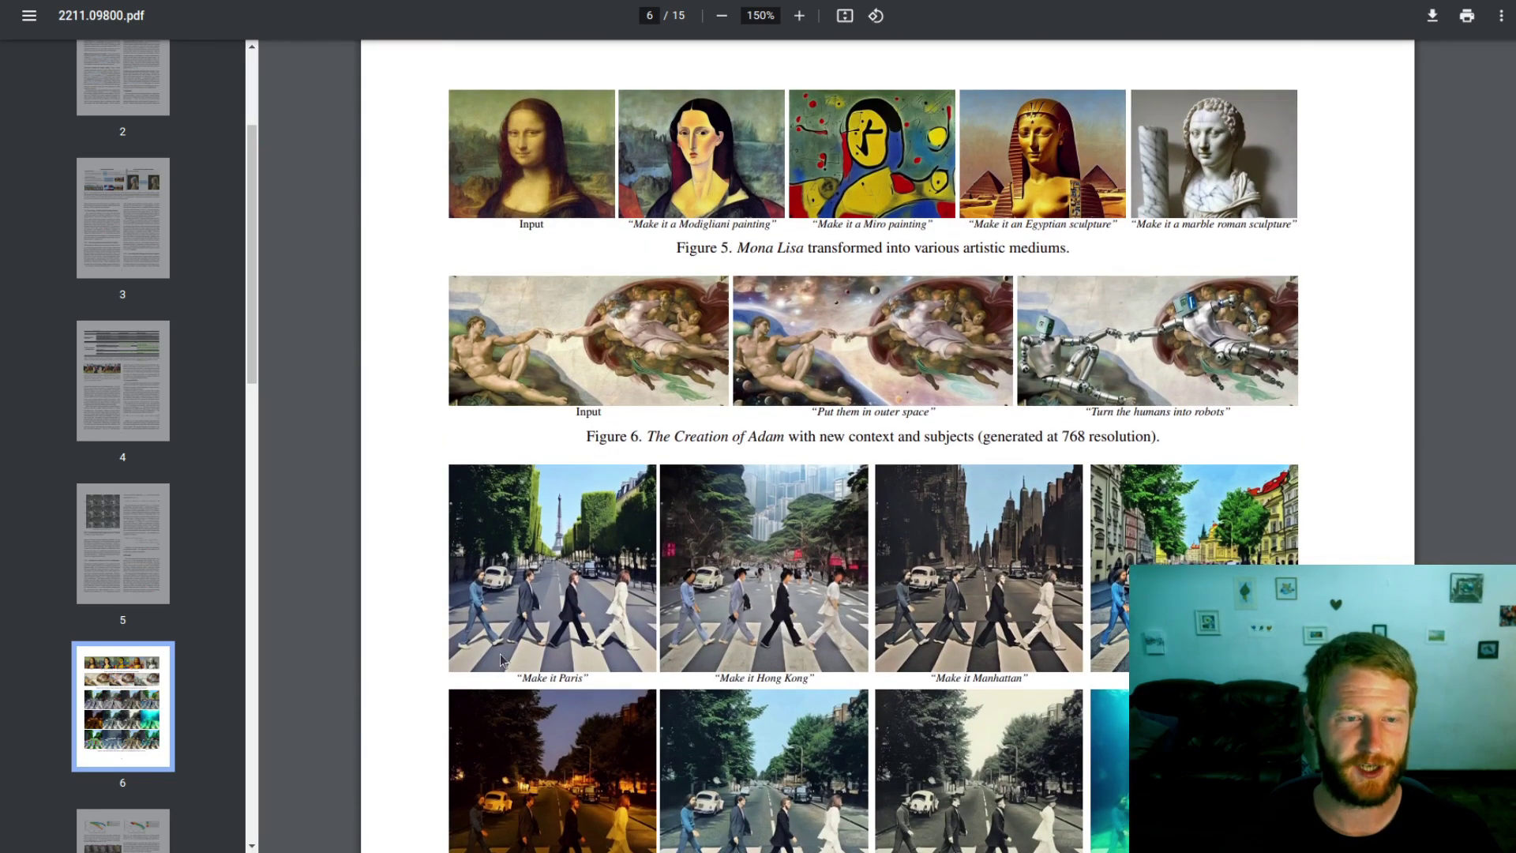
scroll(537, 585, "down", 1)
scroll(705, 540, "down", 1)
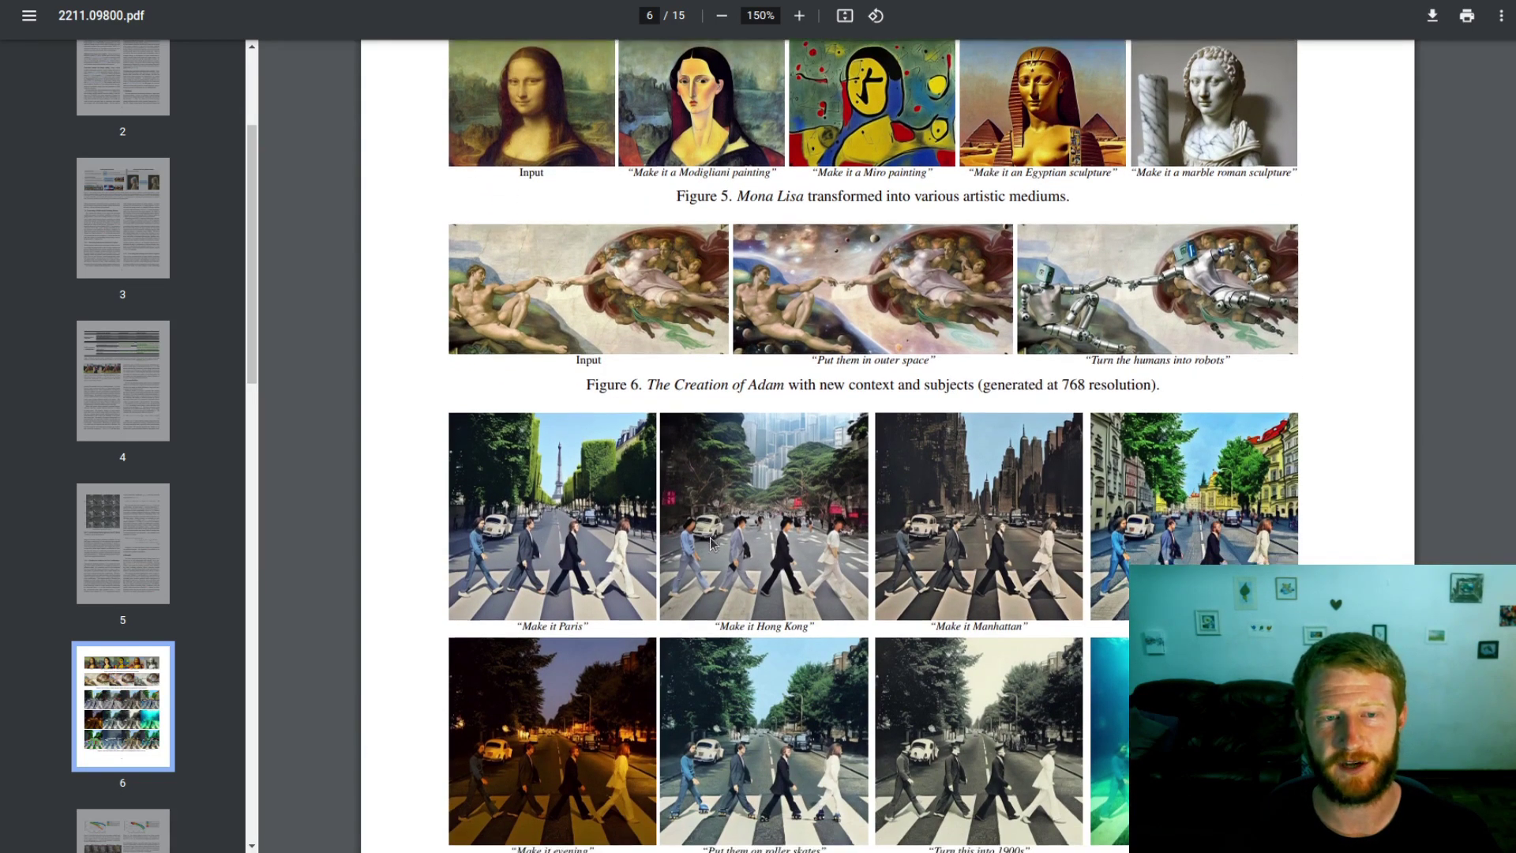
scroll(702, 539, "down", 1)
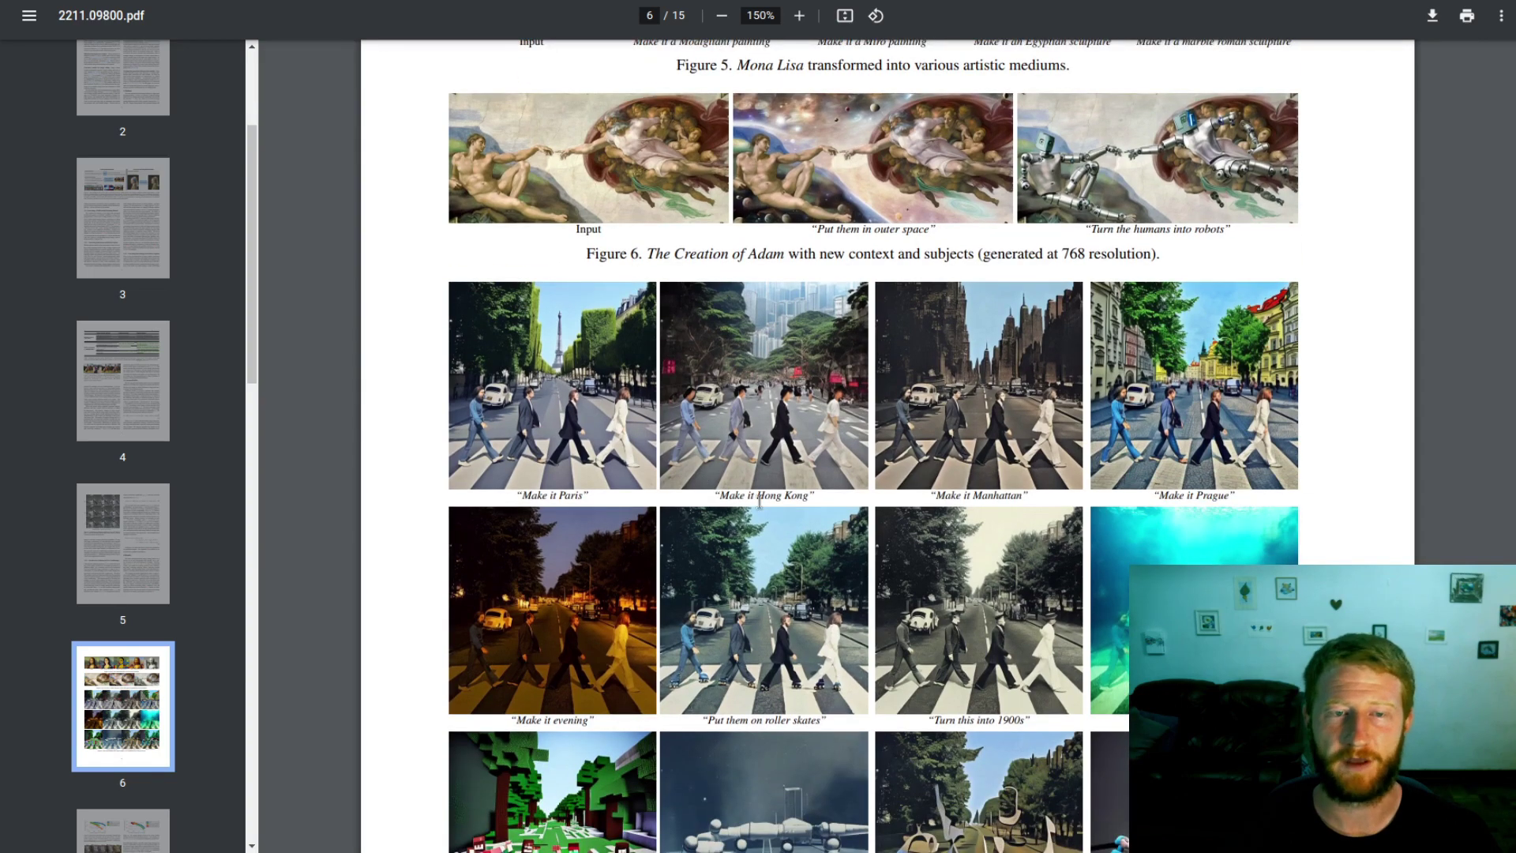
scroll(961, 464, "down", 2)
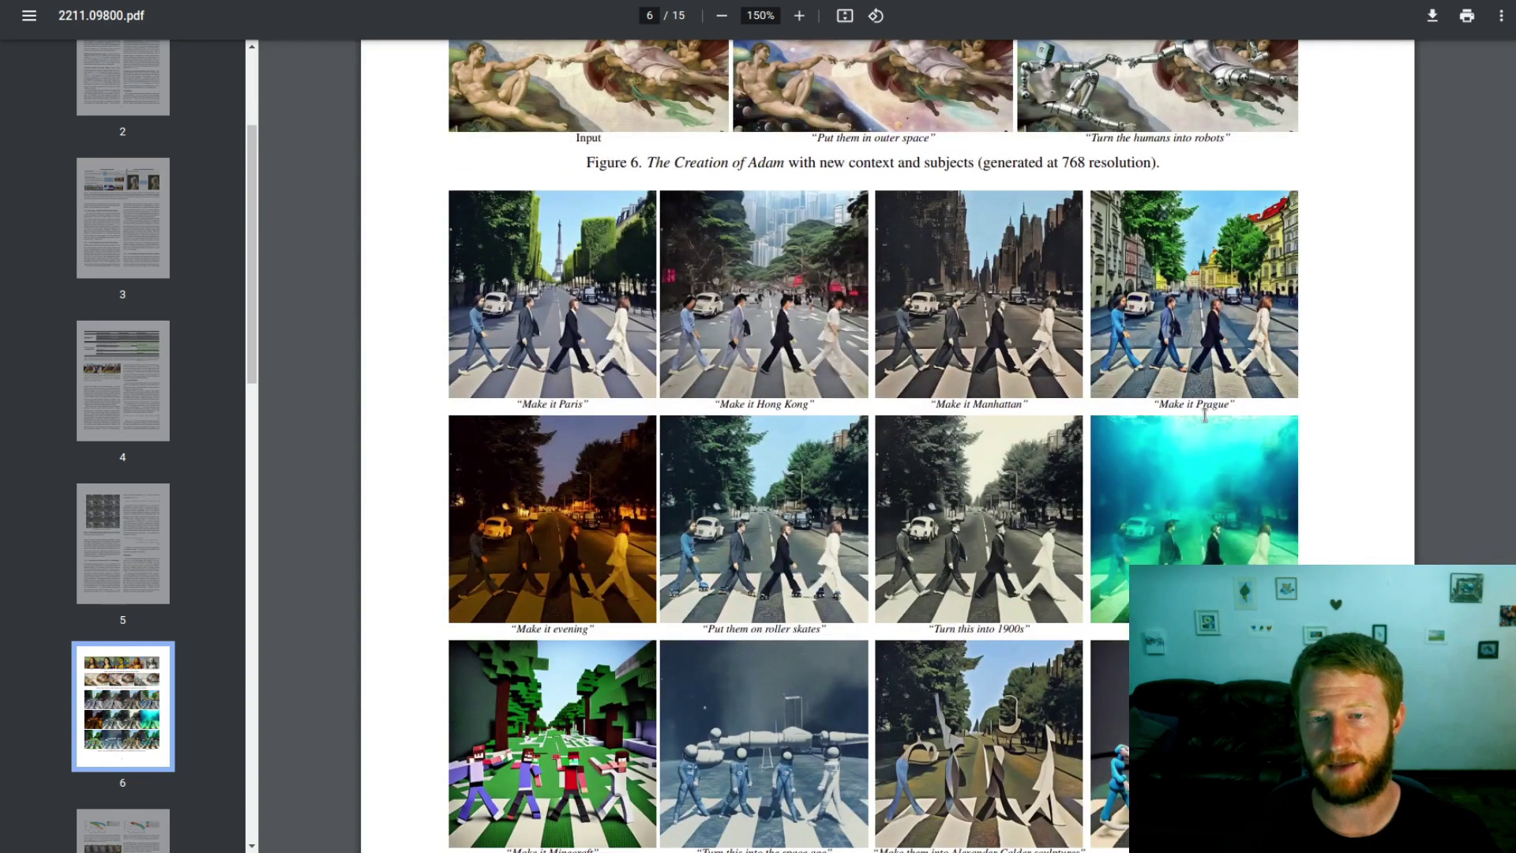
scroll(1244, 514, "down", 10)
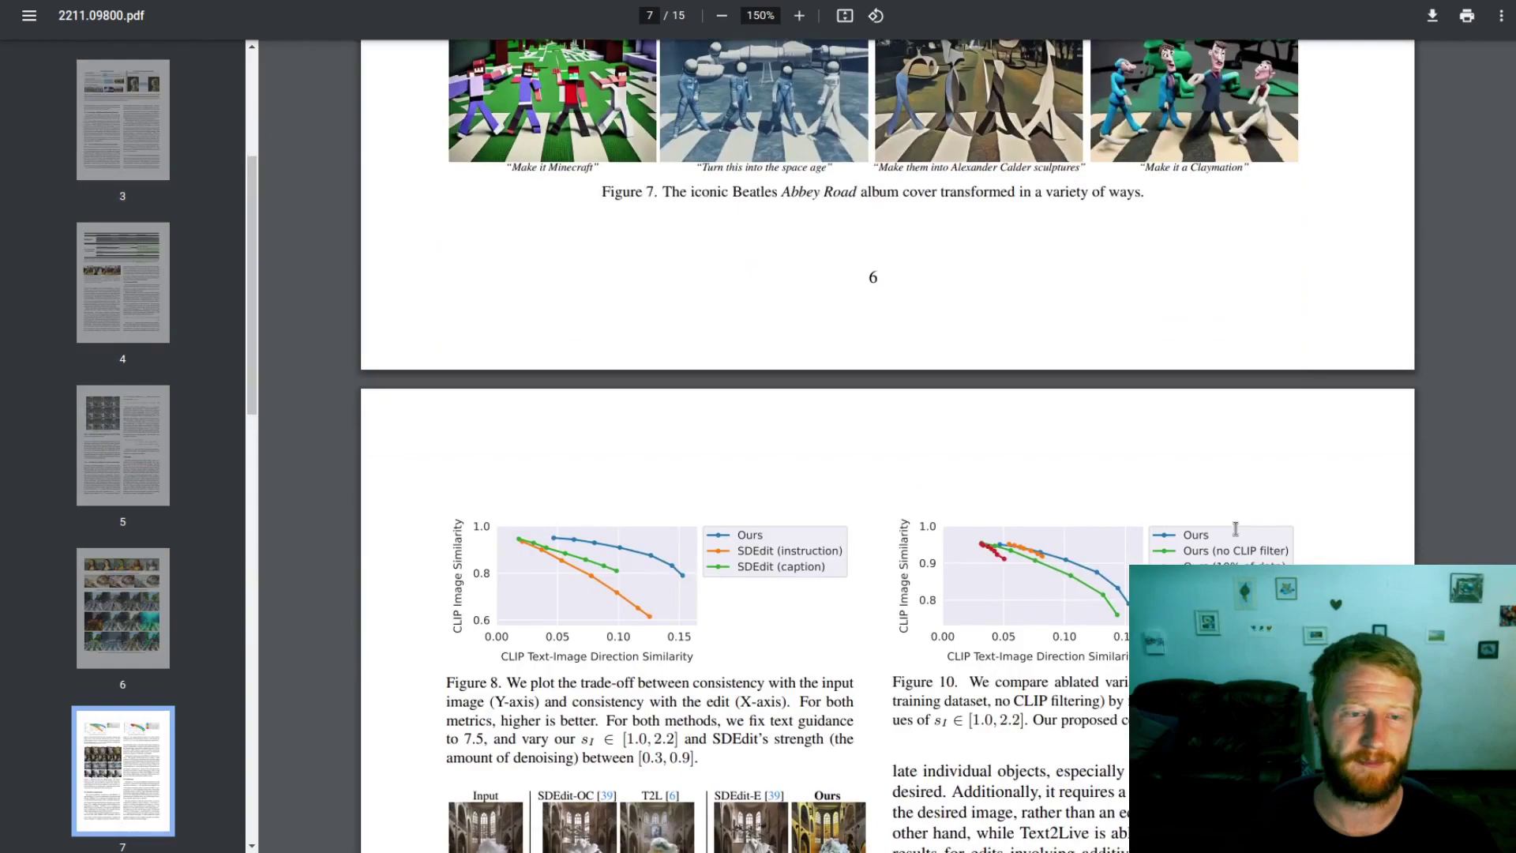
scroll(1236, 529, "down", 12)
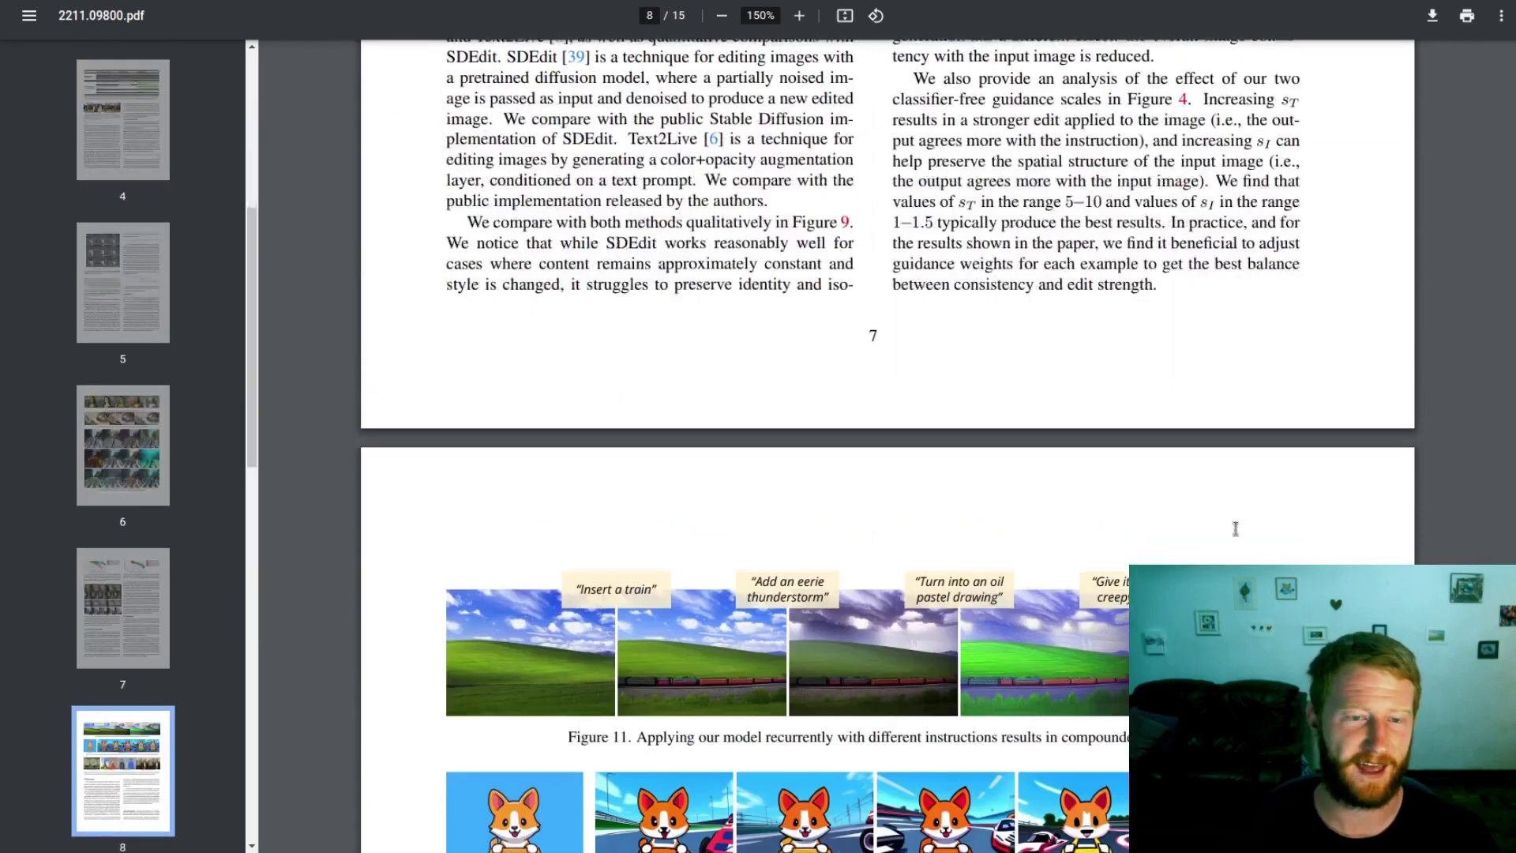
scroll(1236, 529, "down", 8)
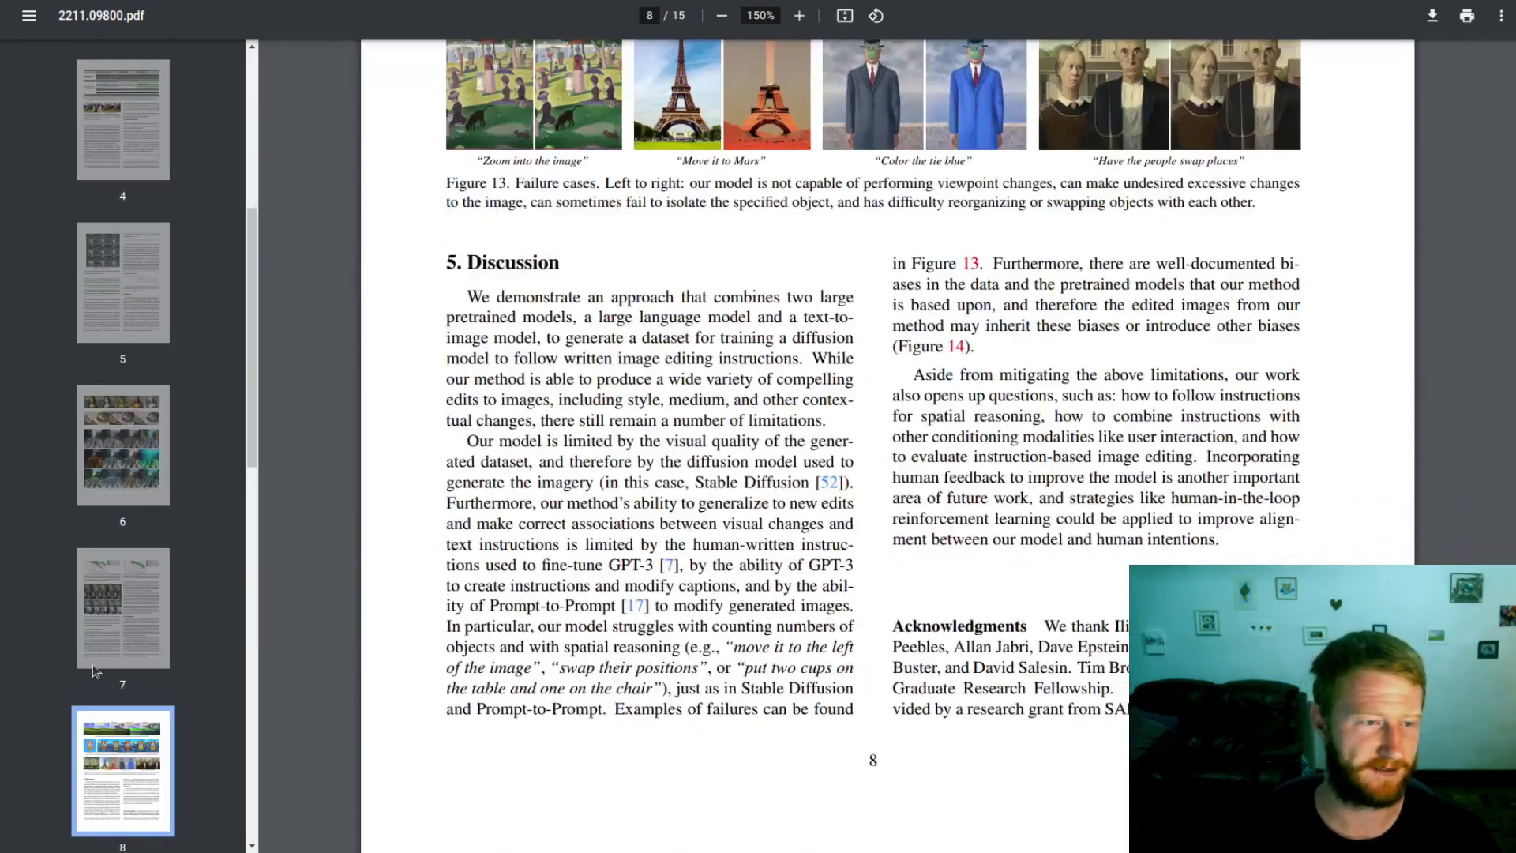
scroll(119, 667, "down", 5)
Step: Jump to page 10, browse Figures 17–19, then switch over to the Hugging Face demo window
left_click(112, 717)
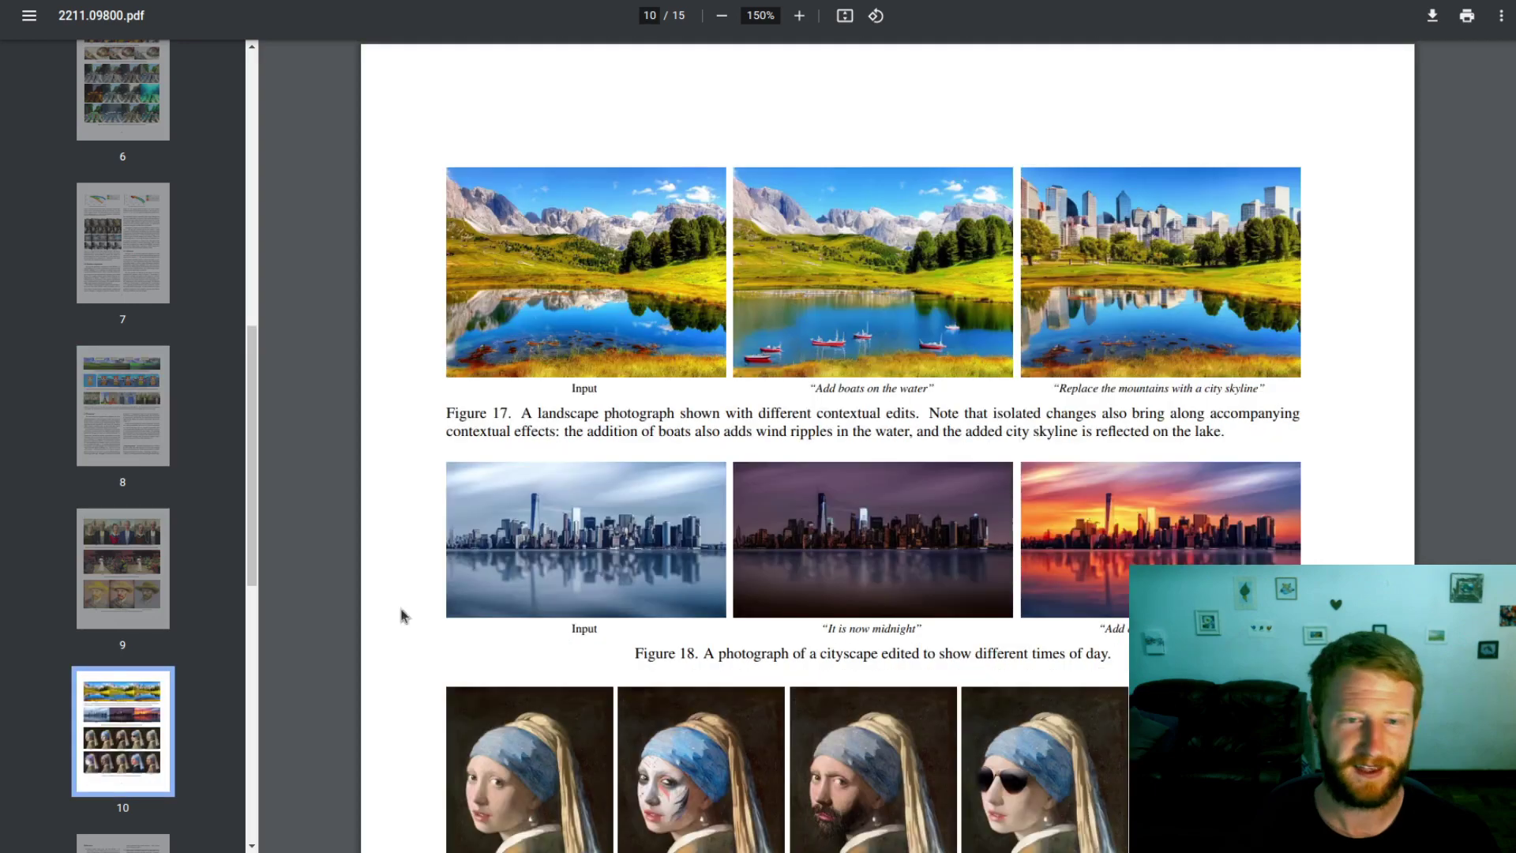
scroll(715, 409, "down", 5)
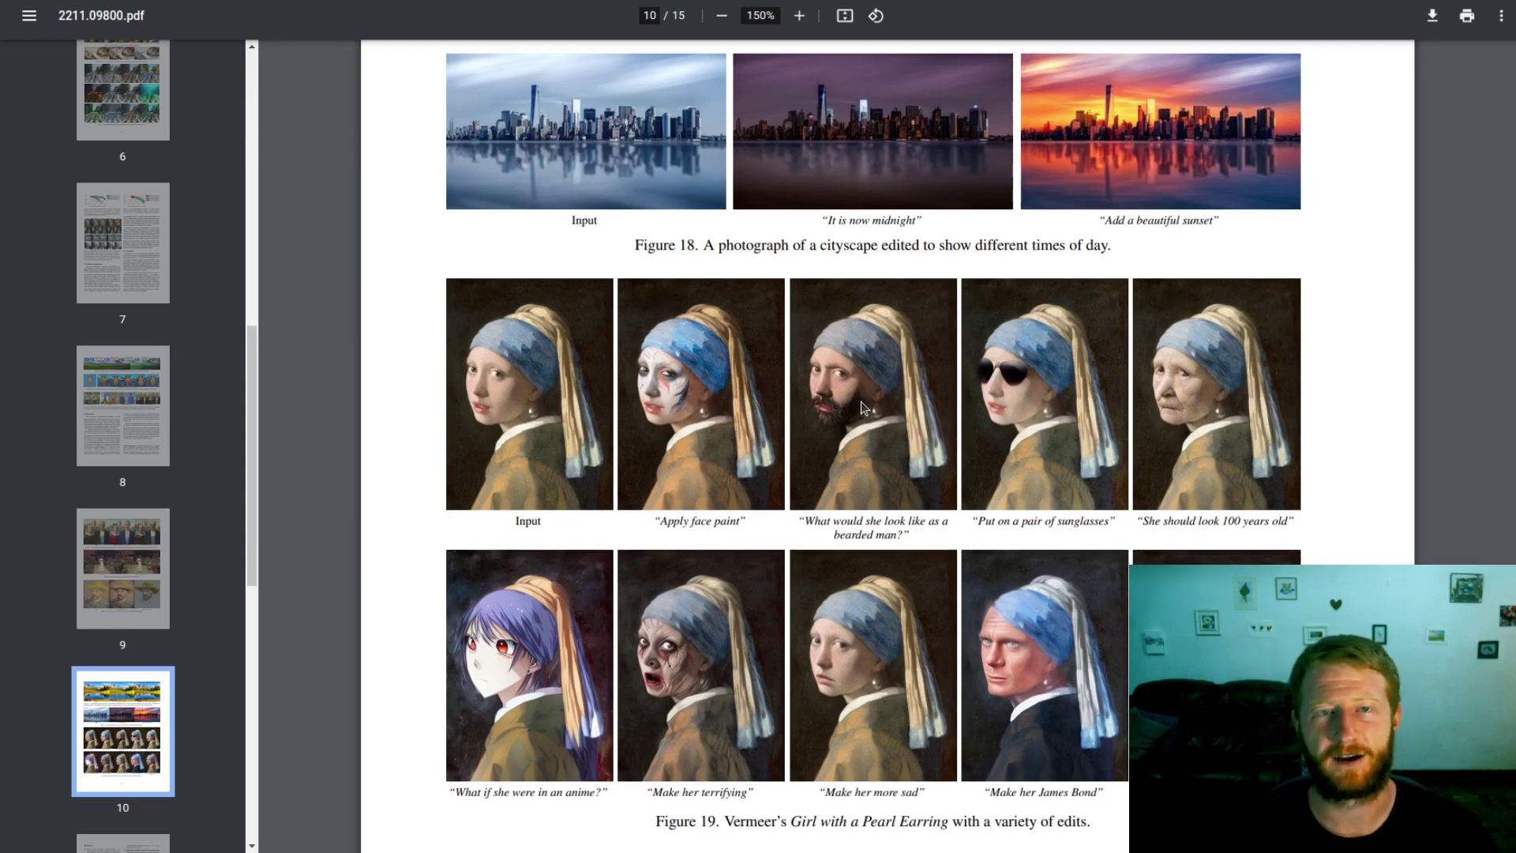
scroll(864, 406, "up", 1)
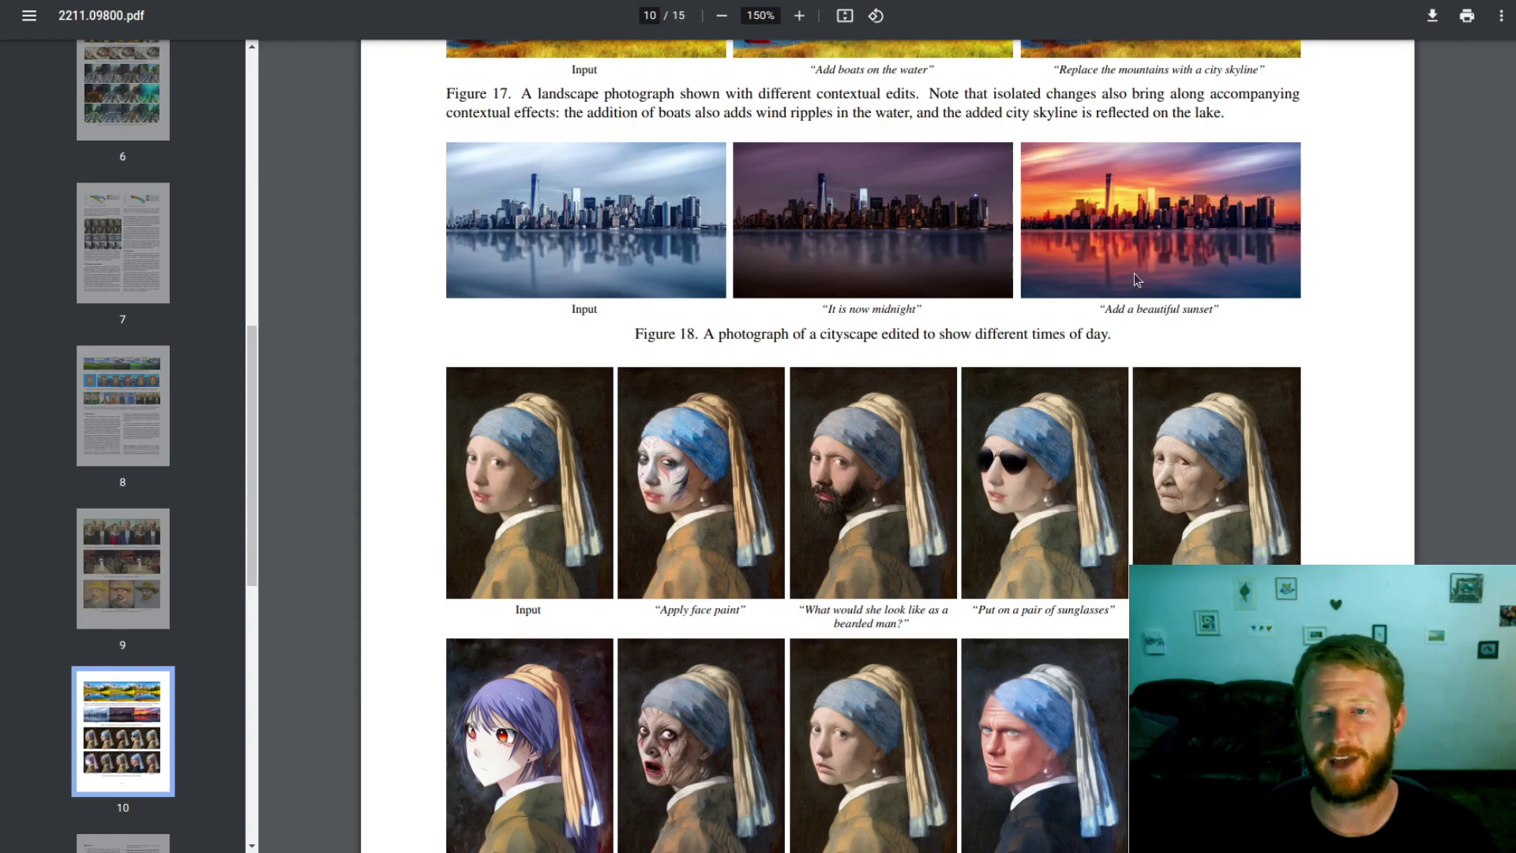
scroll(1134, 284, "up", 4)
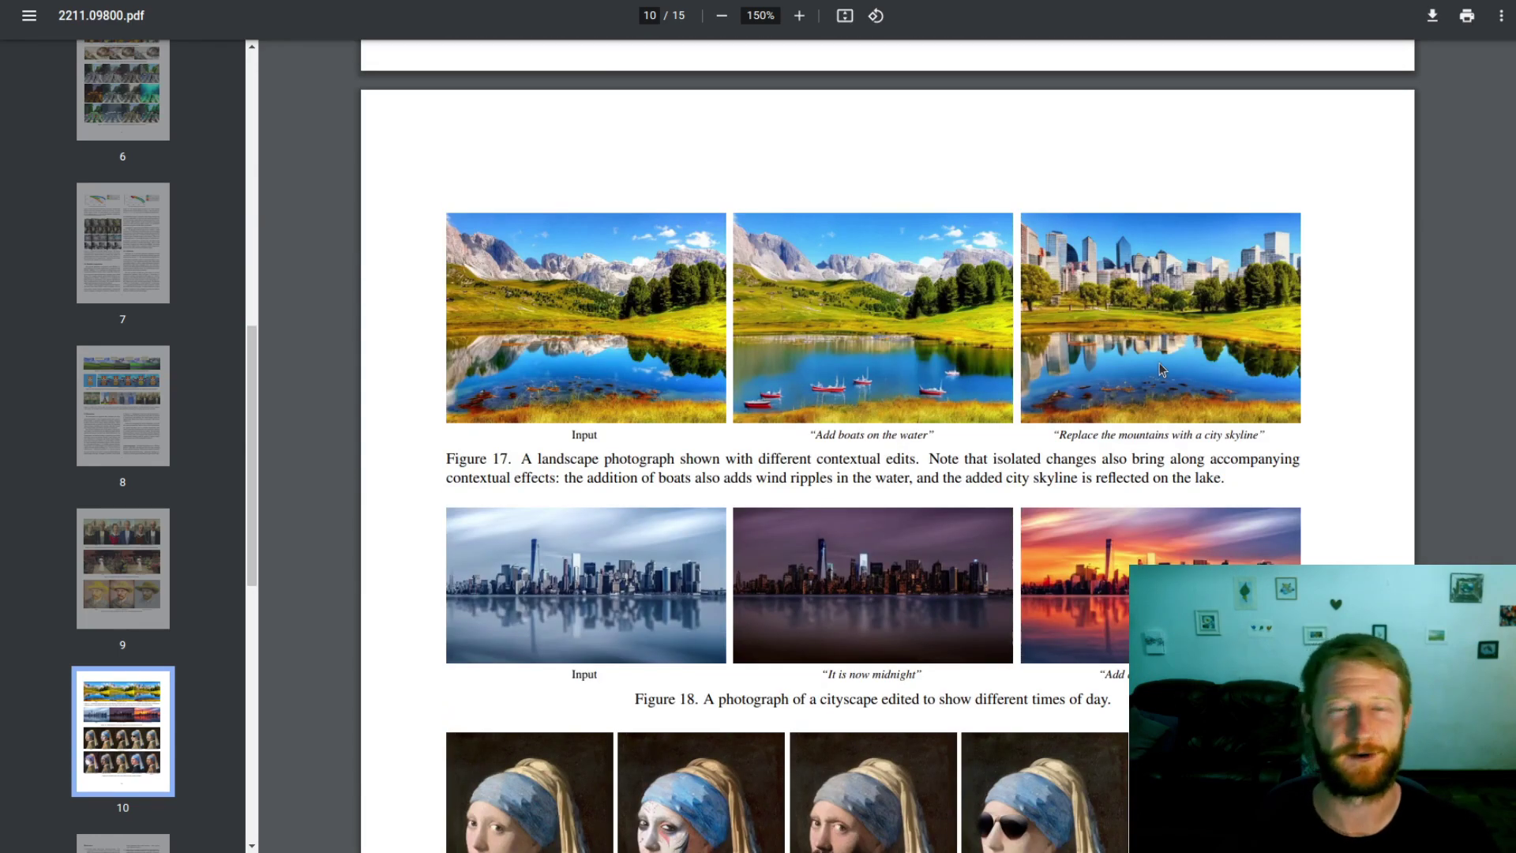
scroll(1159, 368, "up", 1)
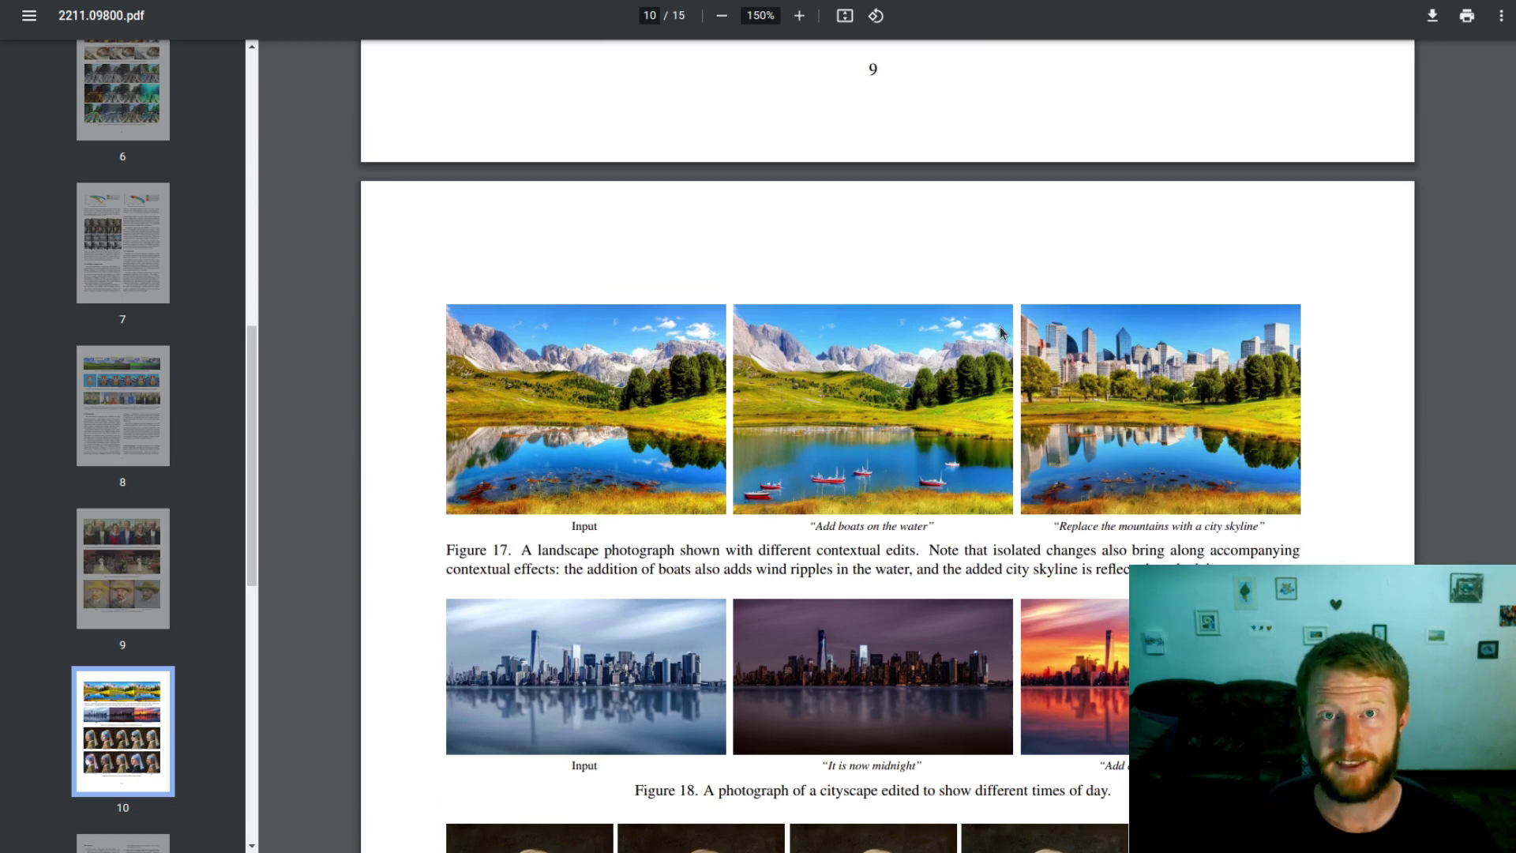
scroll(1001, 332, "down", 3)
scroll(996, 326, "down", 2)
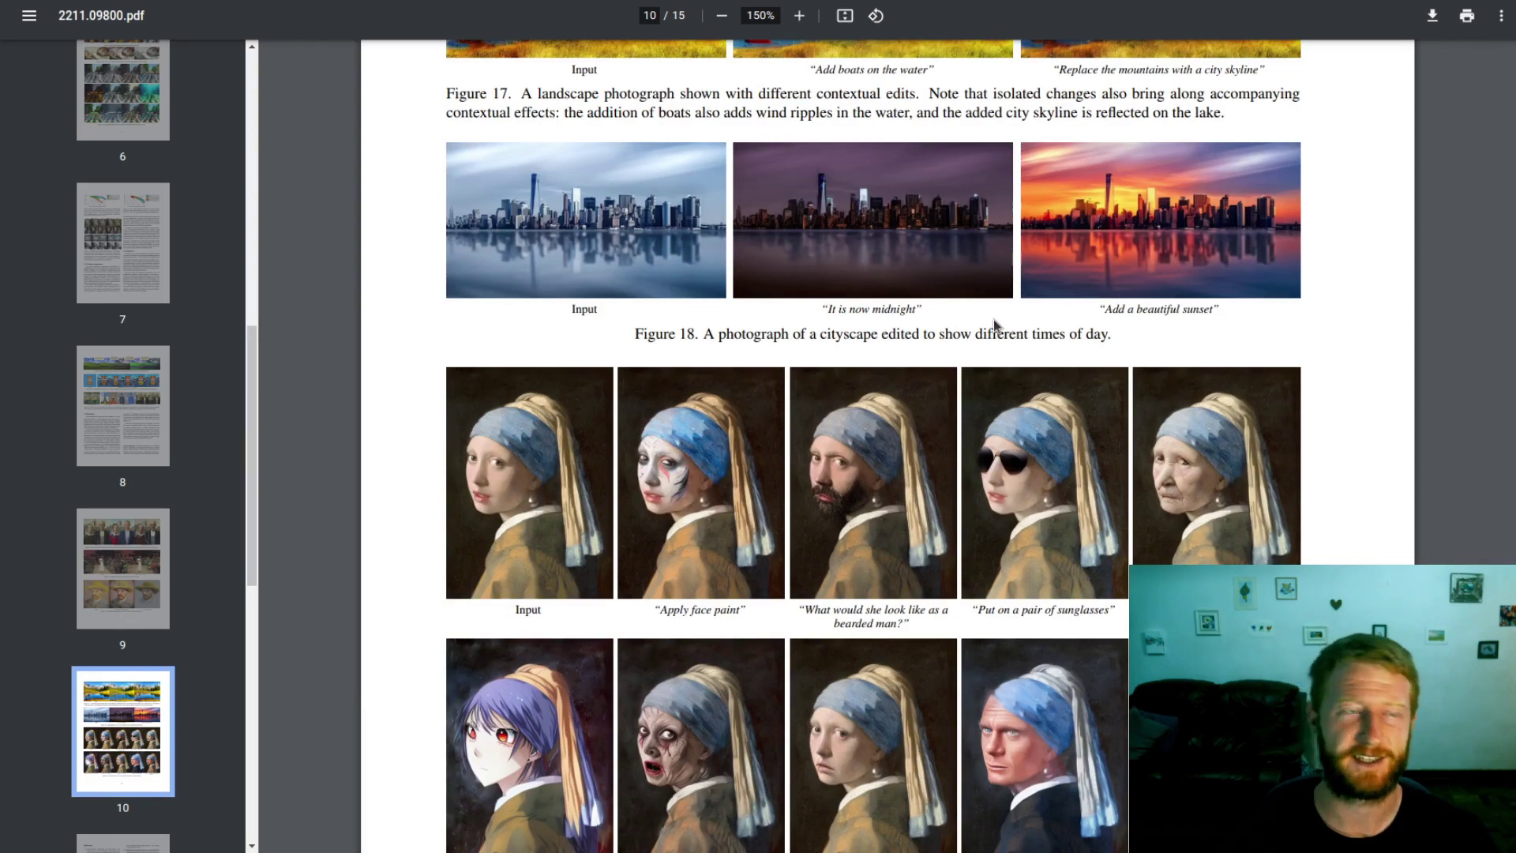
scroll(993, 320, "down", 8)
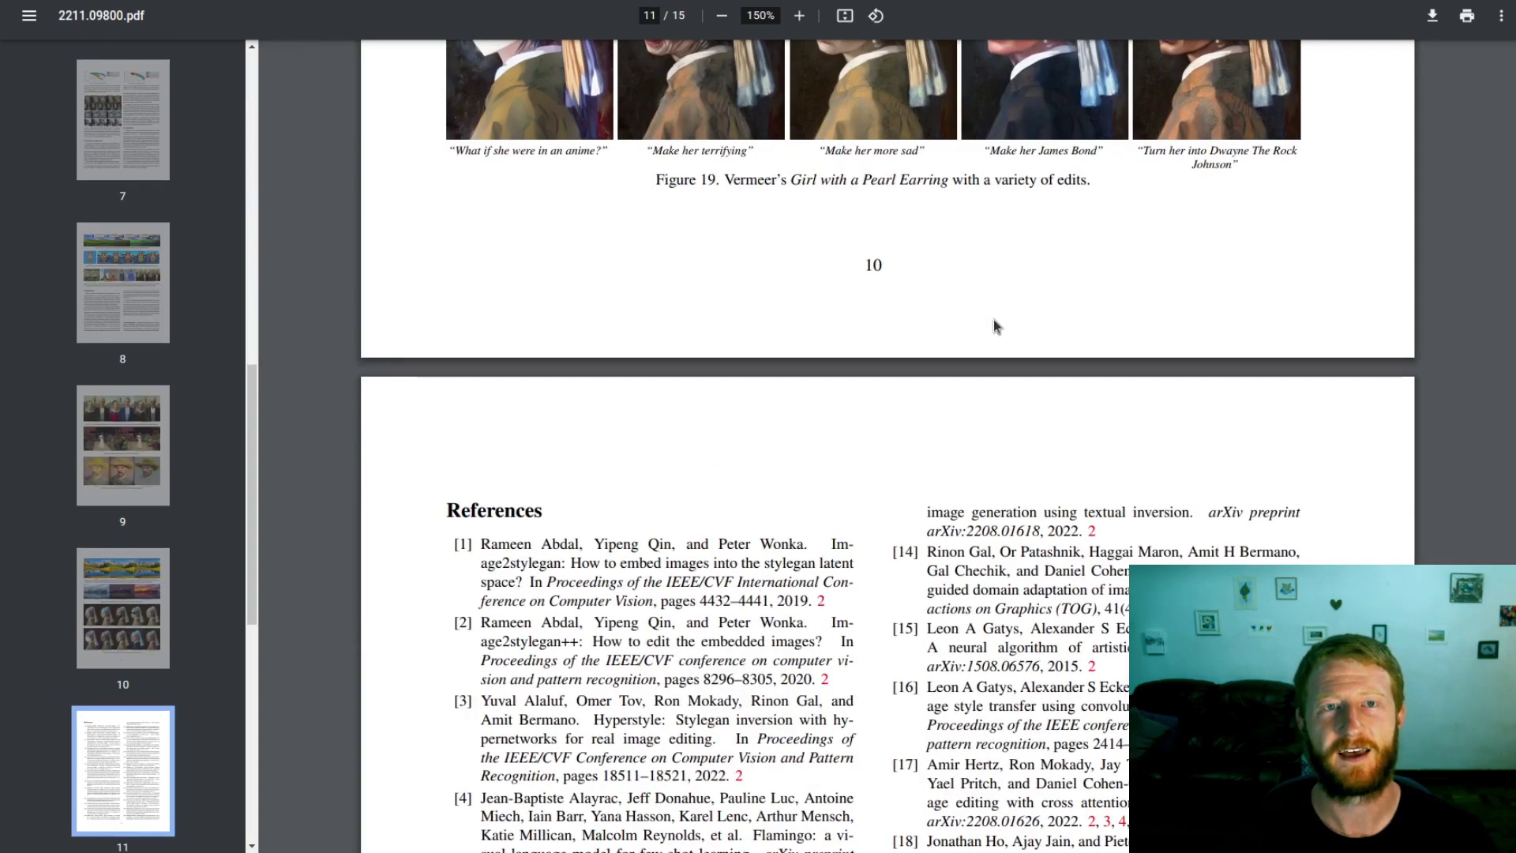
scroll(994, 319, "up", 10)
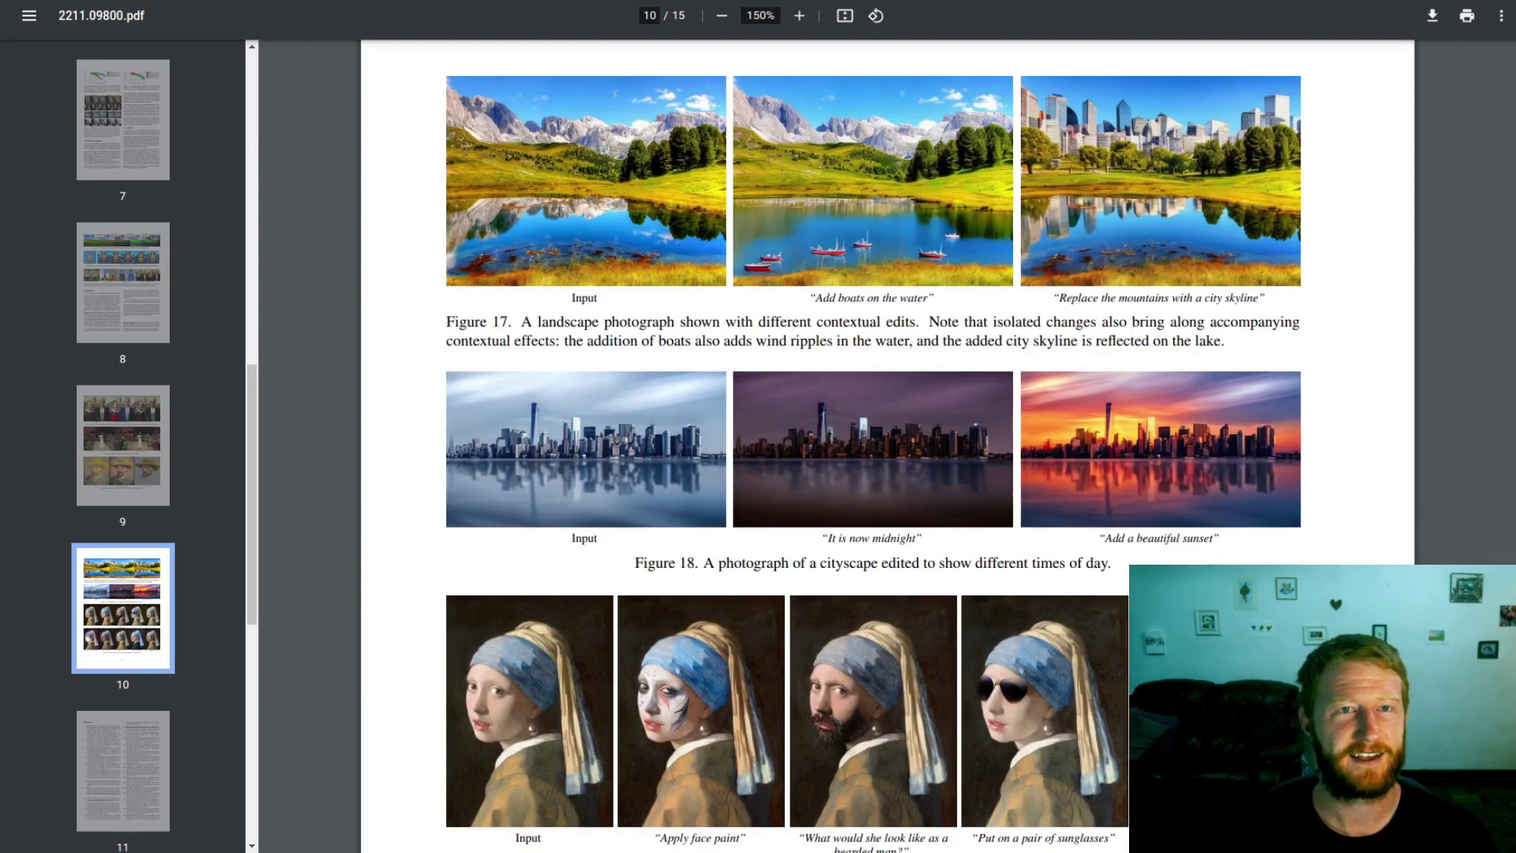
key("alt+Tab")
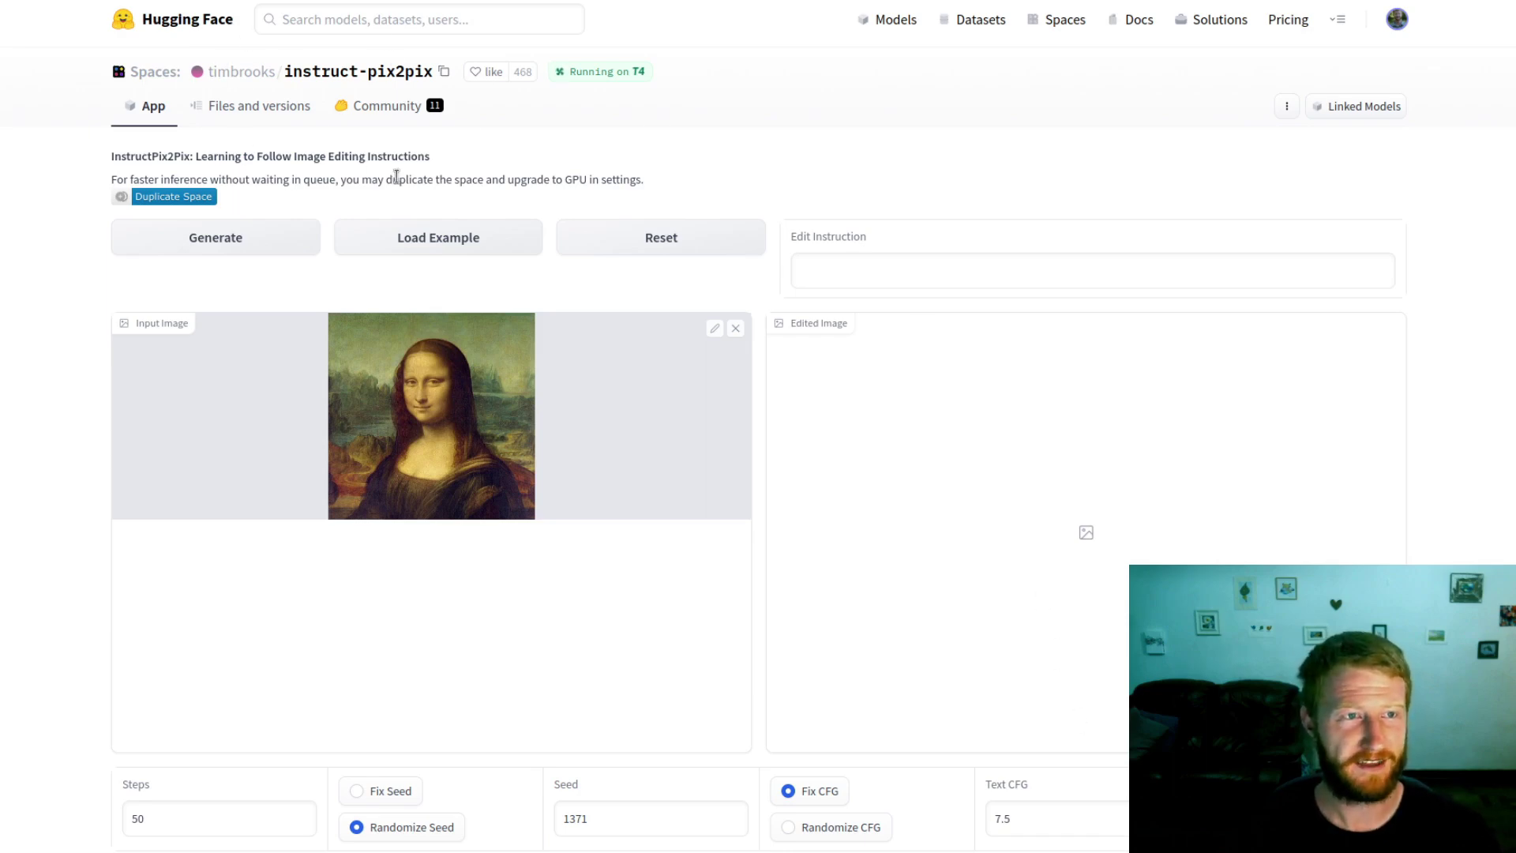
Step: Run the Space's instruct-pix2pix edit 'Make it a photograph' on the Mona Lisa, then return to the paper
left_click(823, 281)
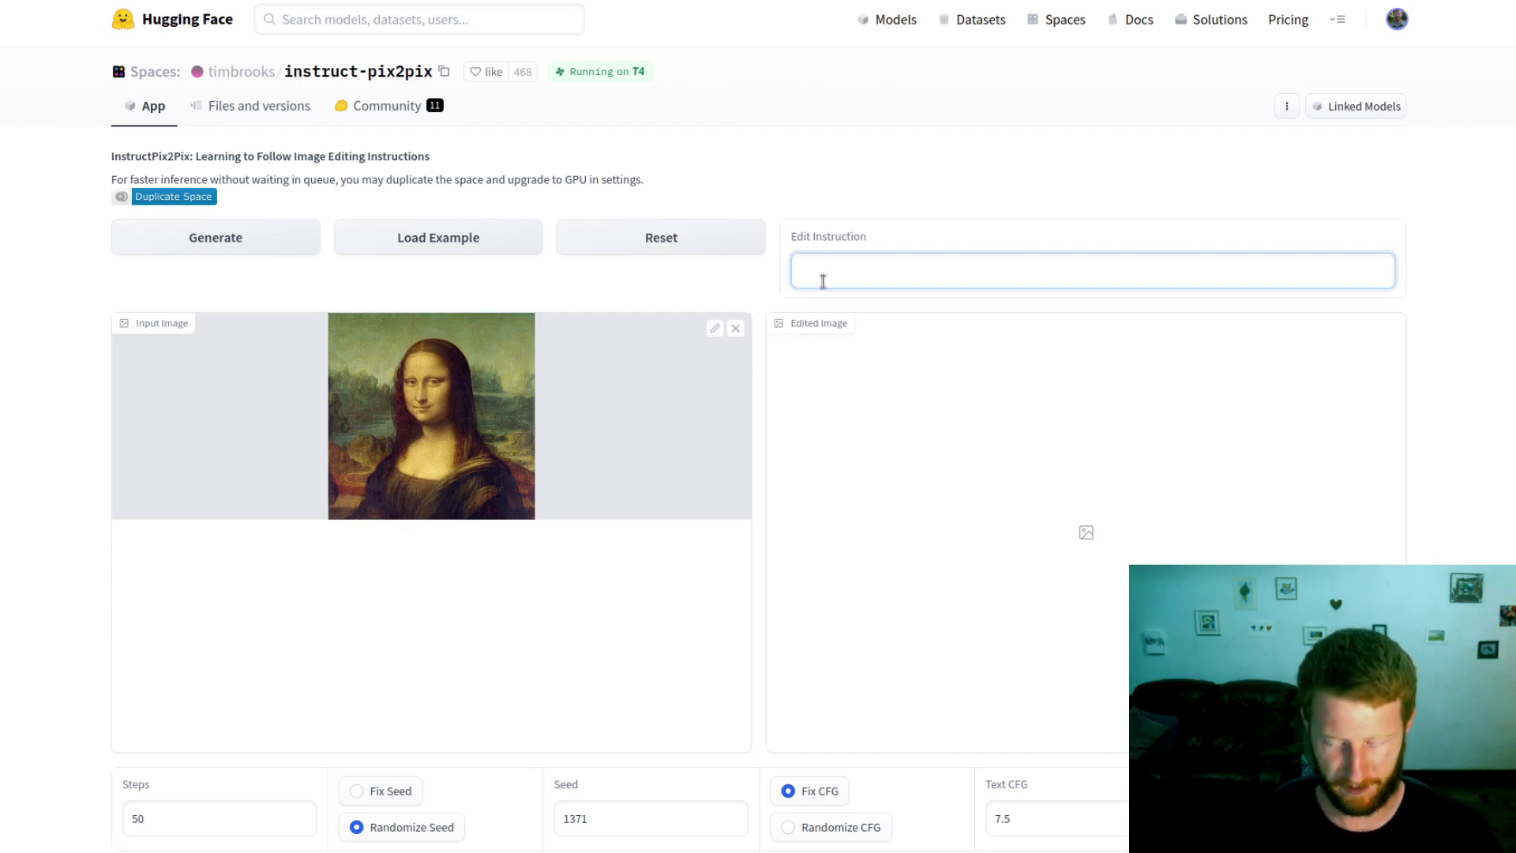
type("Make it a p")
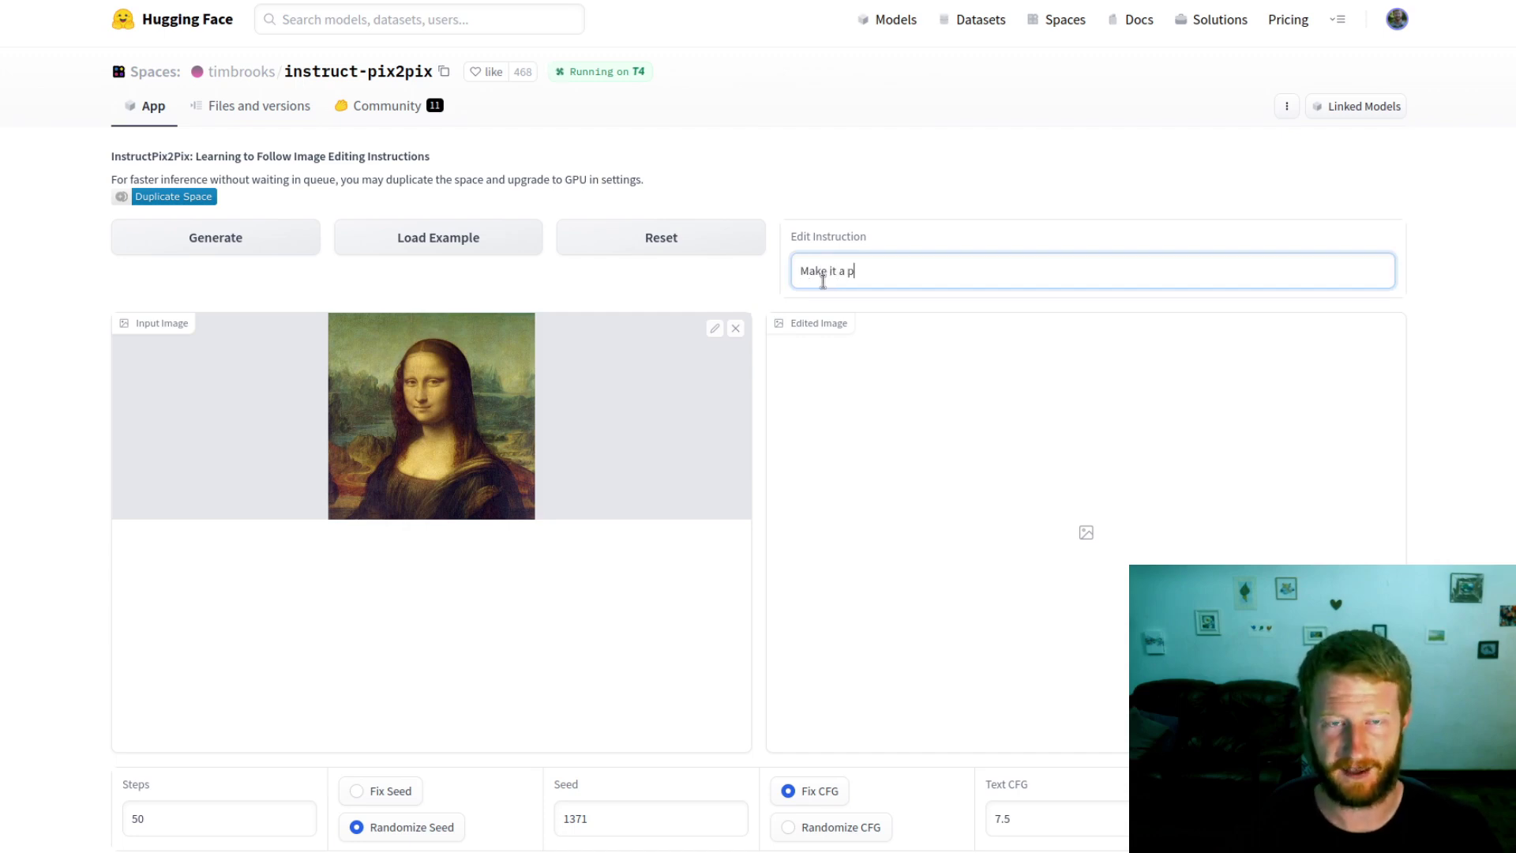
type("hotograph")
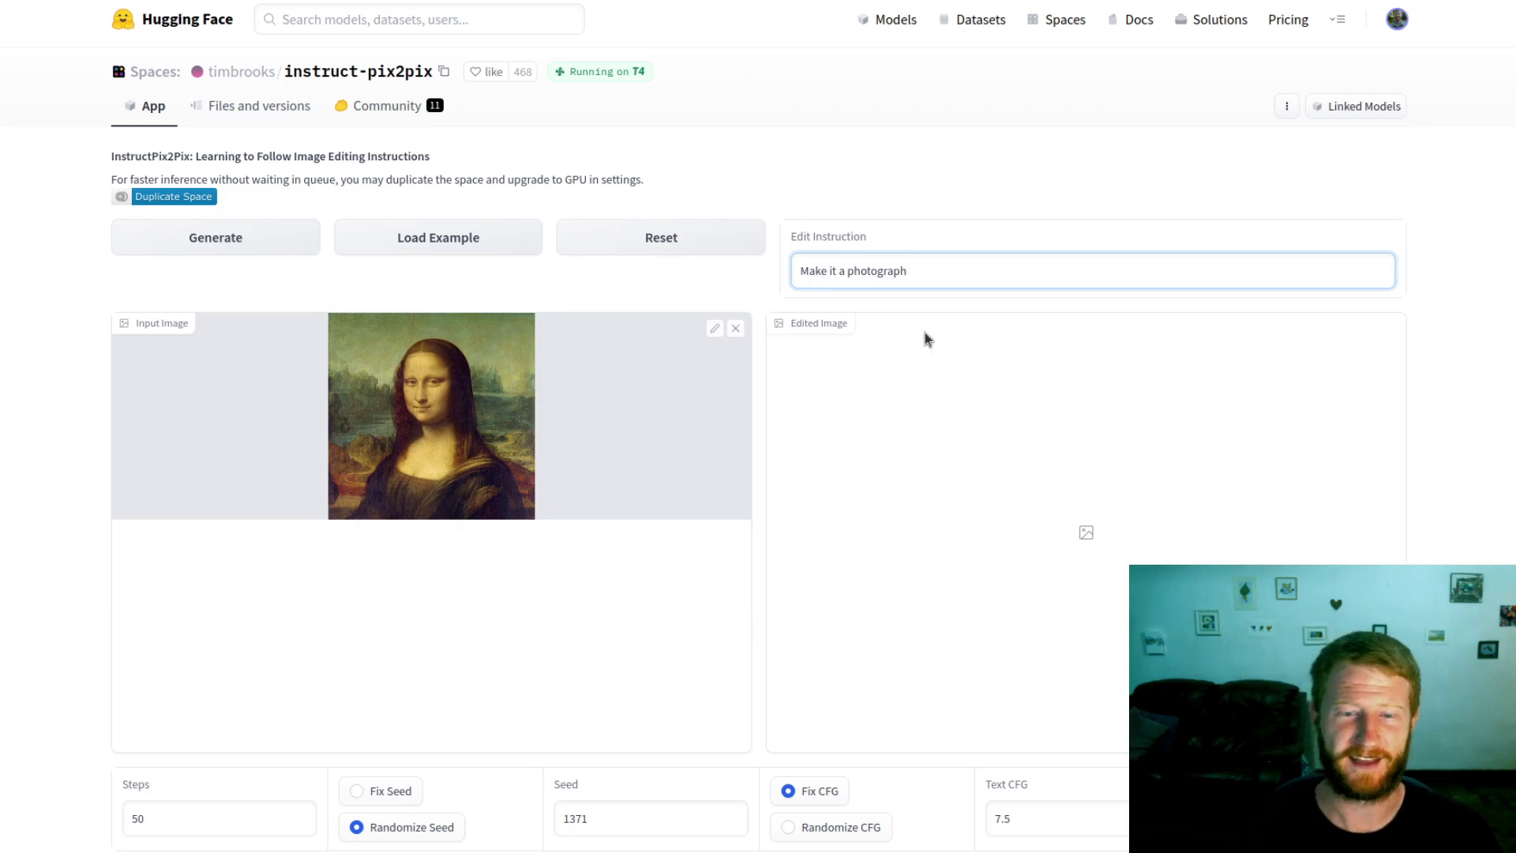
scroll(926, 334, "down", 1)
left_click(241, 162)
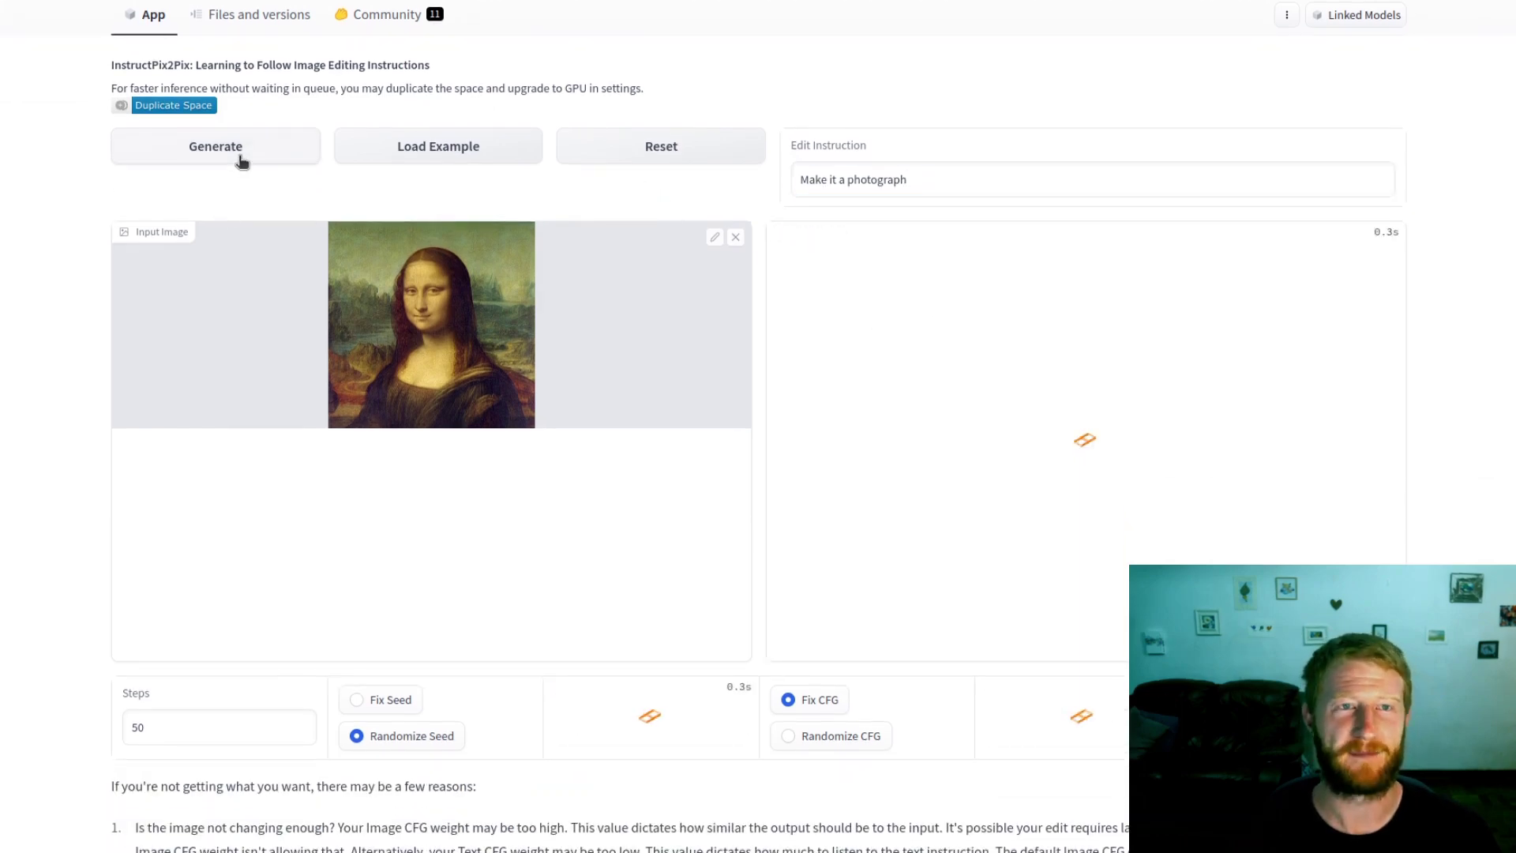
scroll(327, 20, "up", 1)
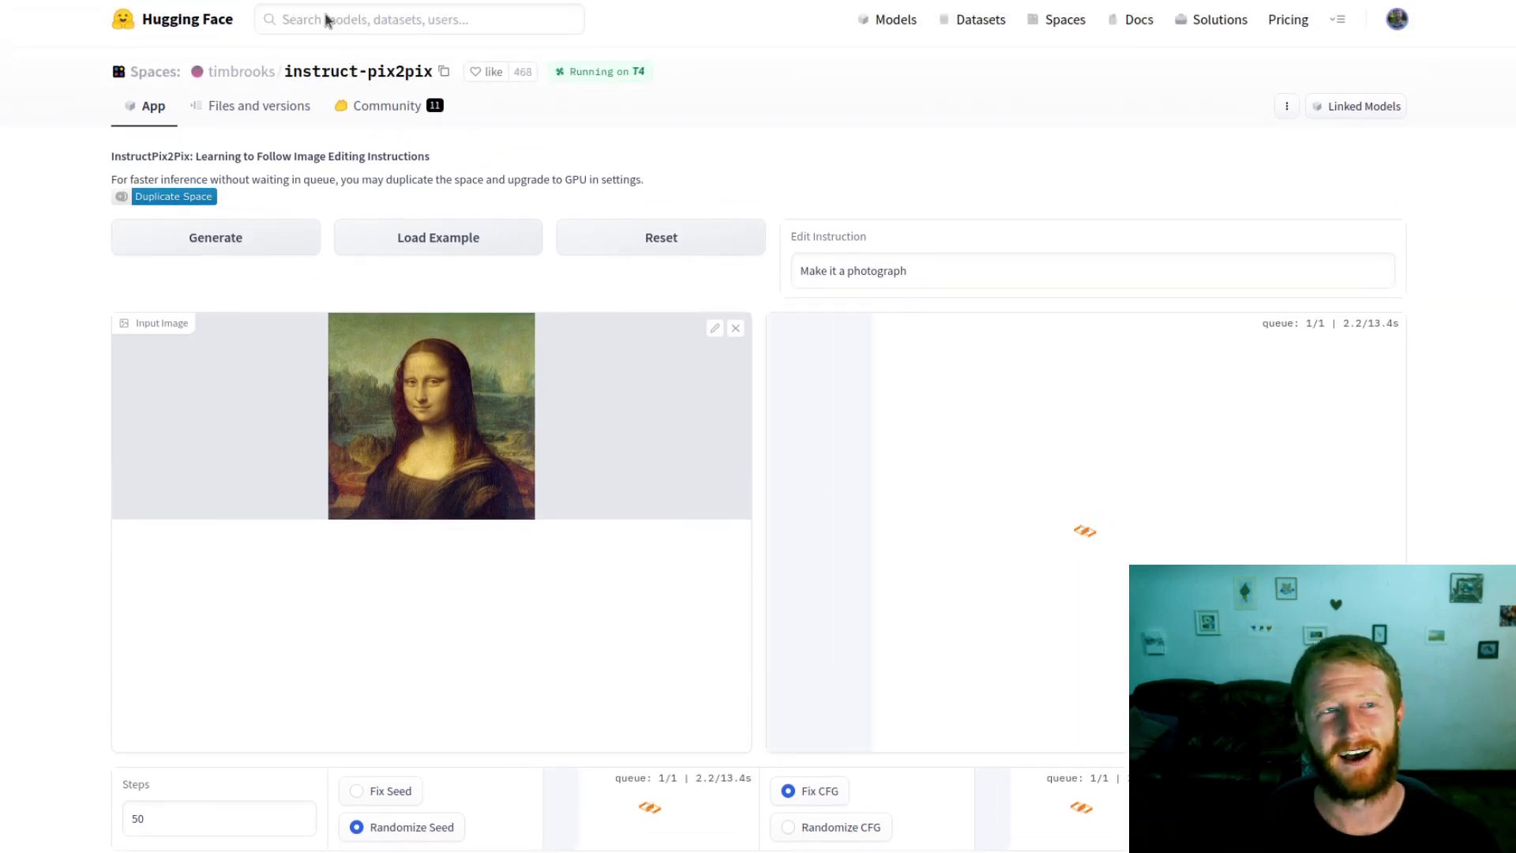
key("ctrl+Tab")
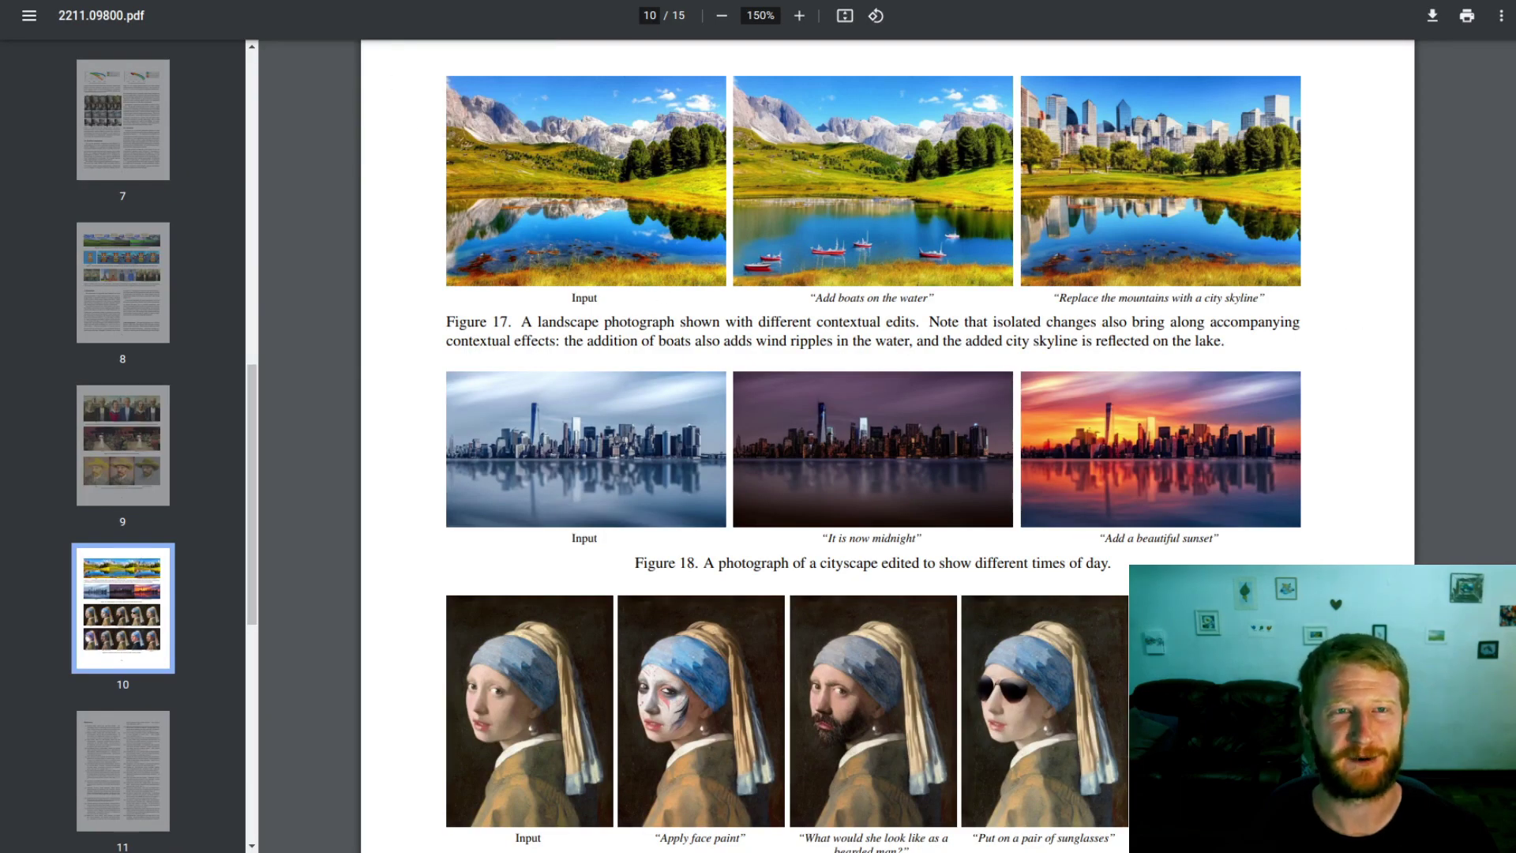
Step: Check the Space's grayscale photographic Mona Lisa result, then open the Playground lighthouse image page
key("ctrl+Tab")
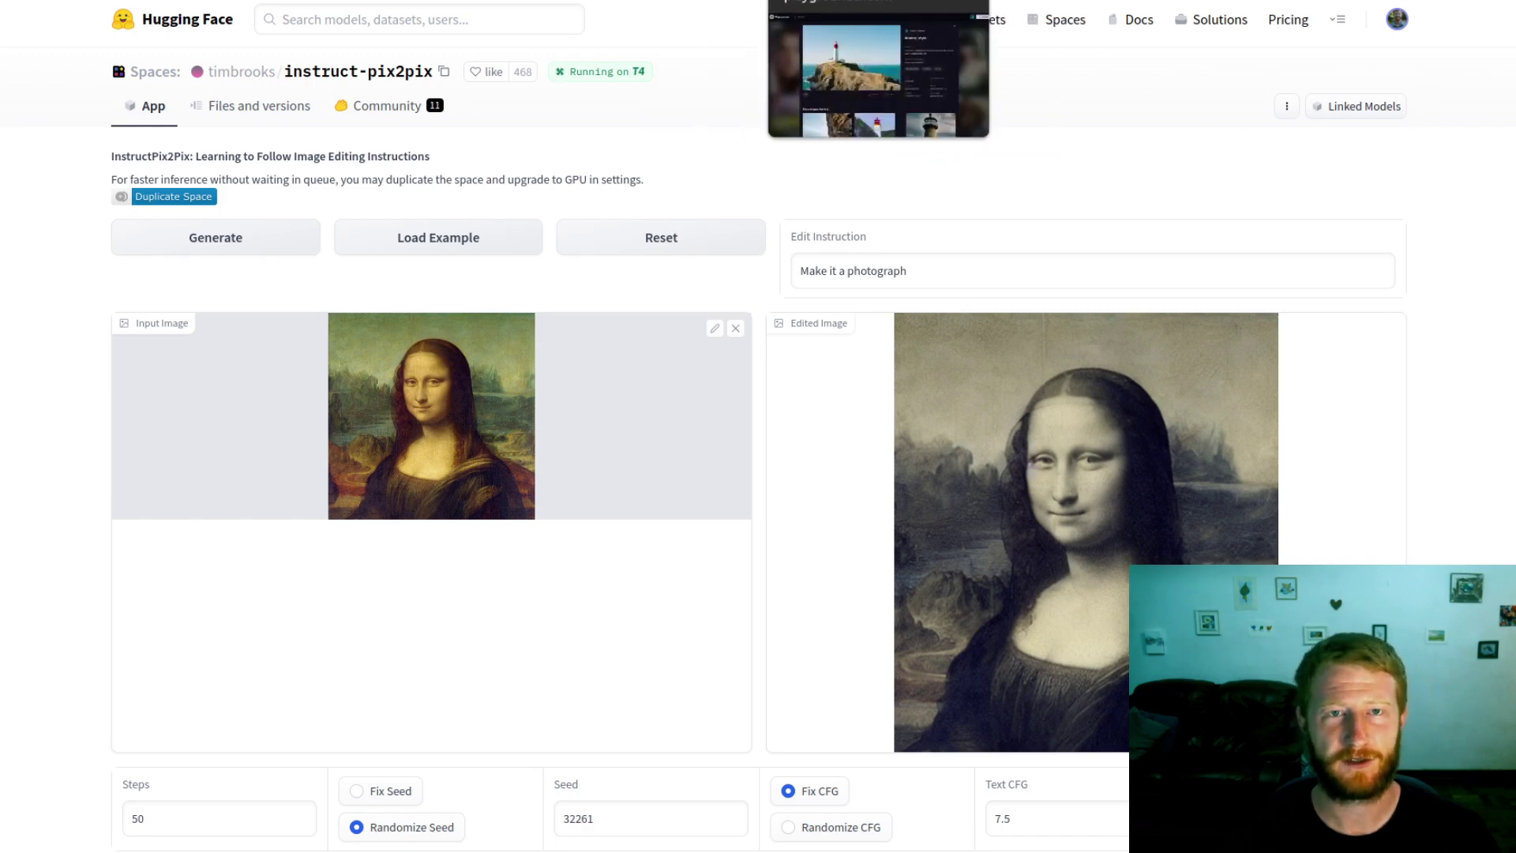
left_click(878, 2)
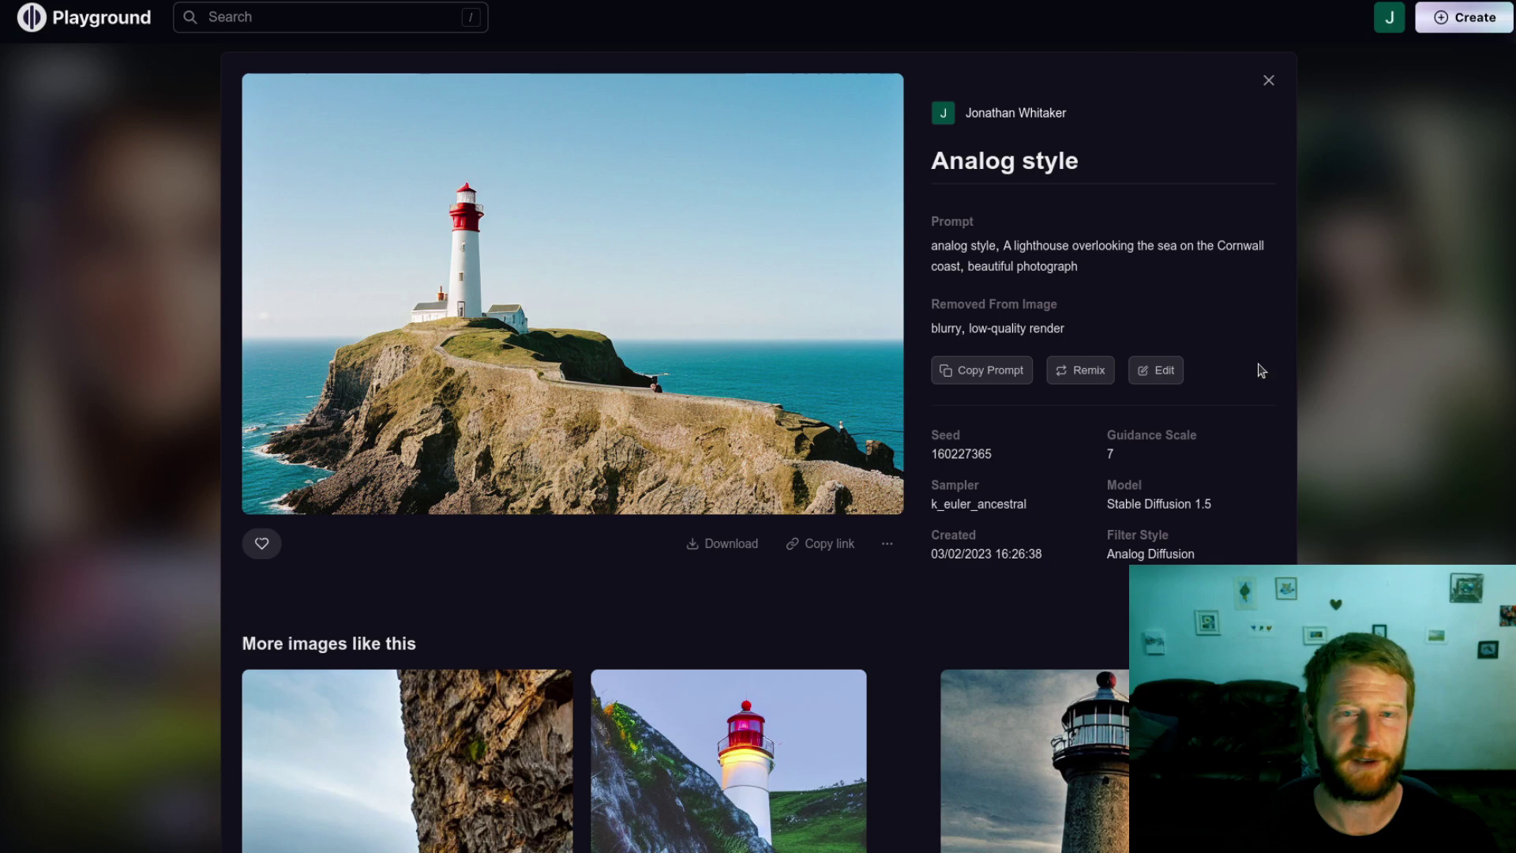
Step: Edit the lighthouse image with 'Make it night time' and save the dusk result to the canvas
left_click(1153, 372)
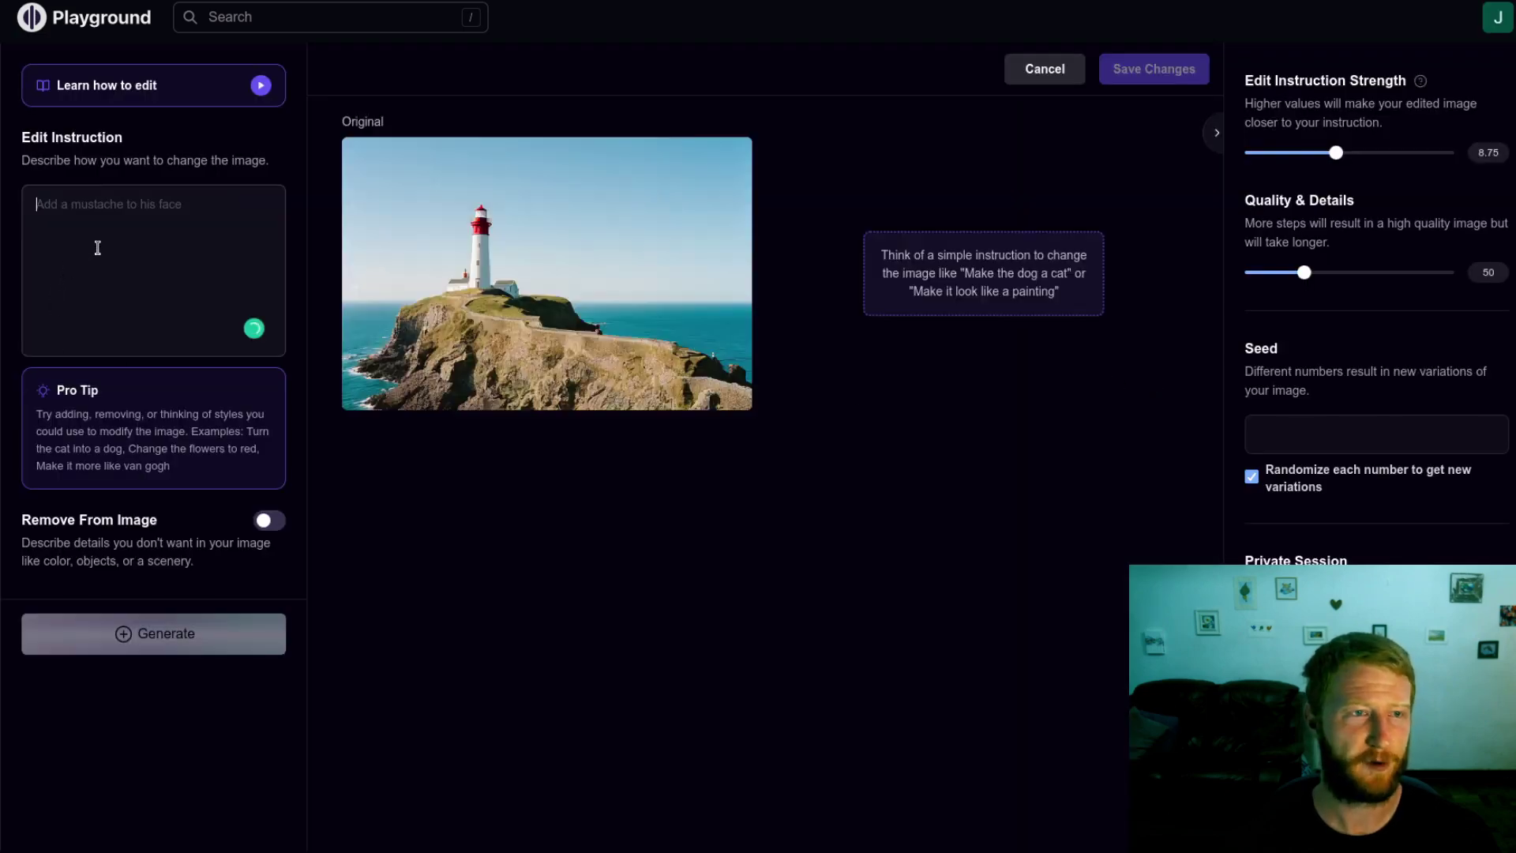
type("Make it night time")
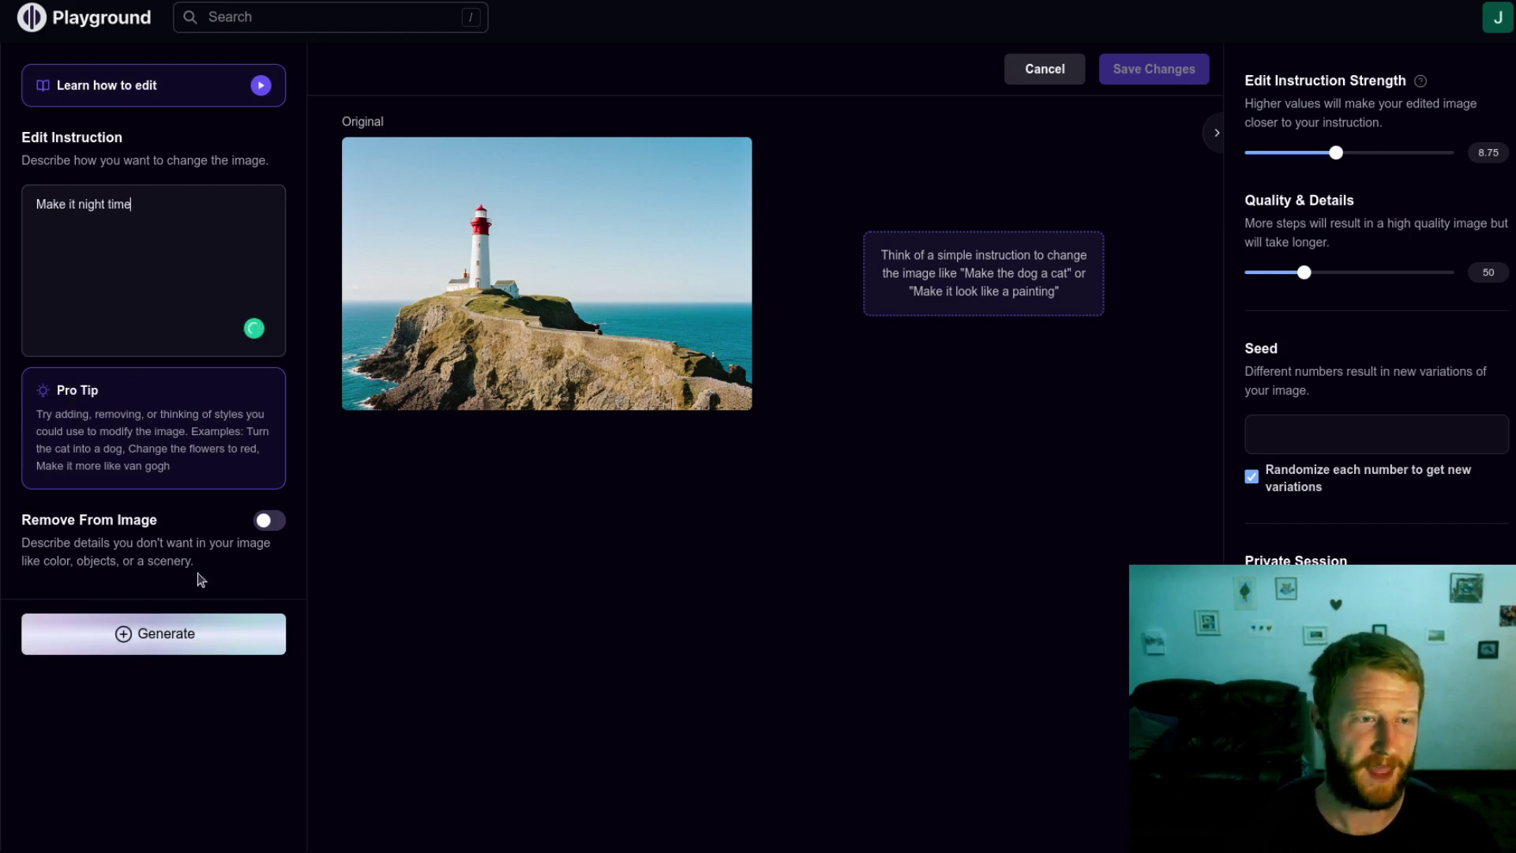
left_click(193, 637)
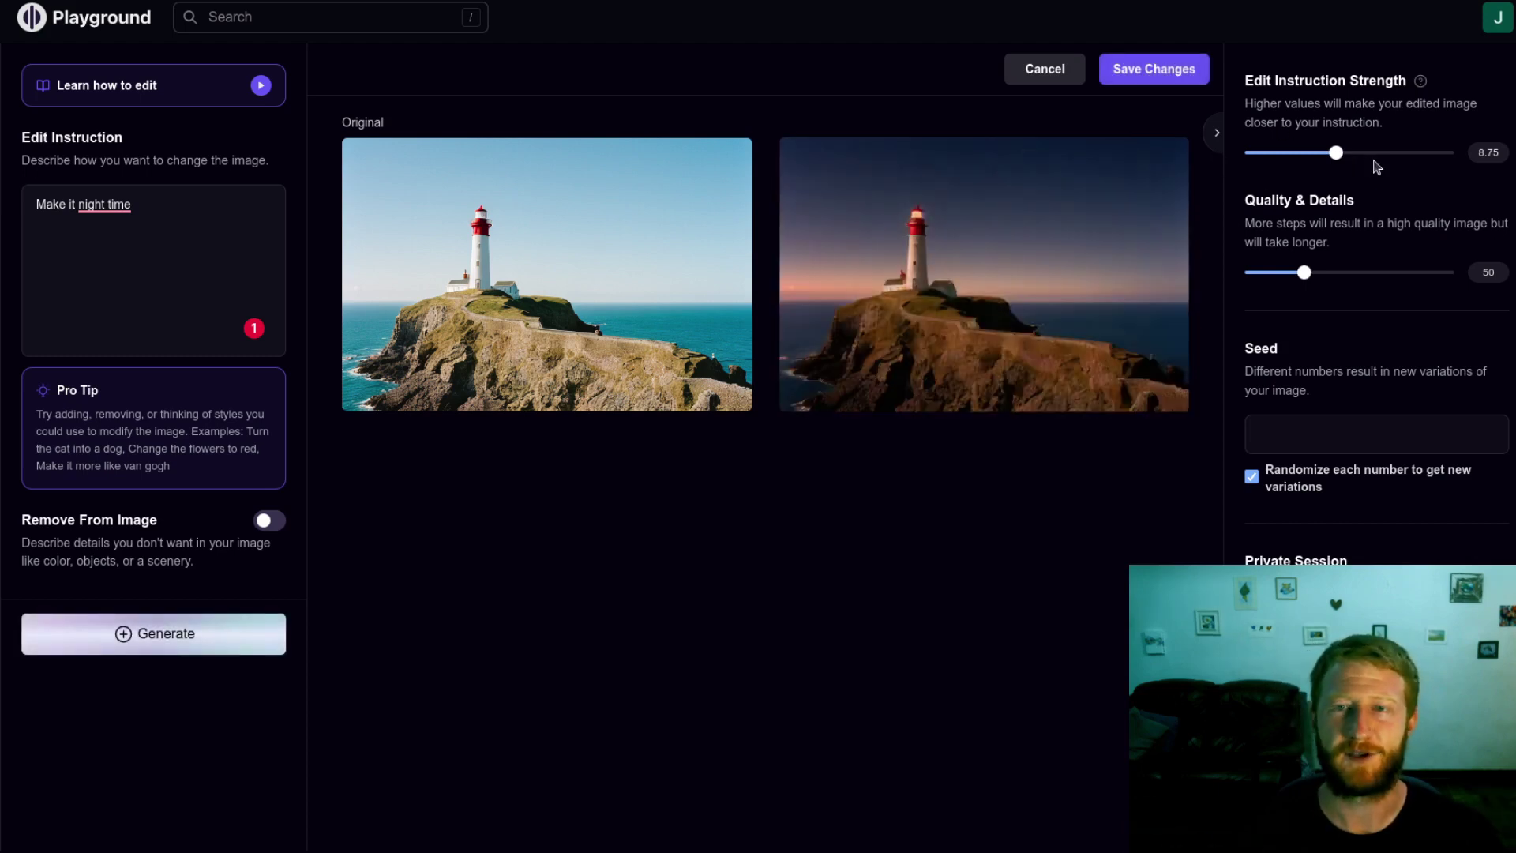
mouse_move(1050, 206)
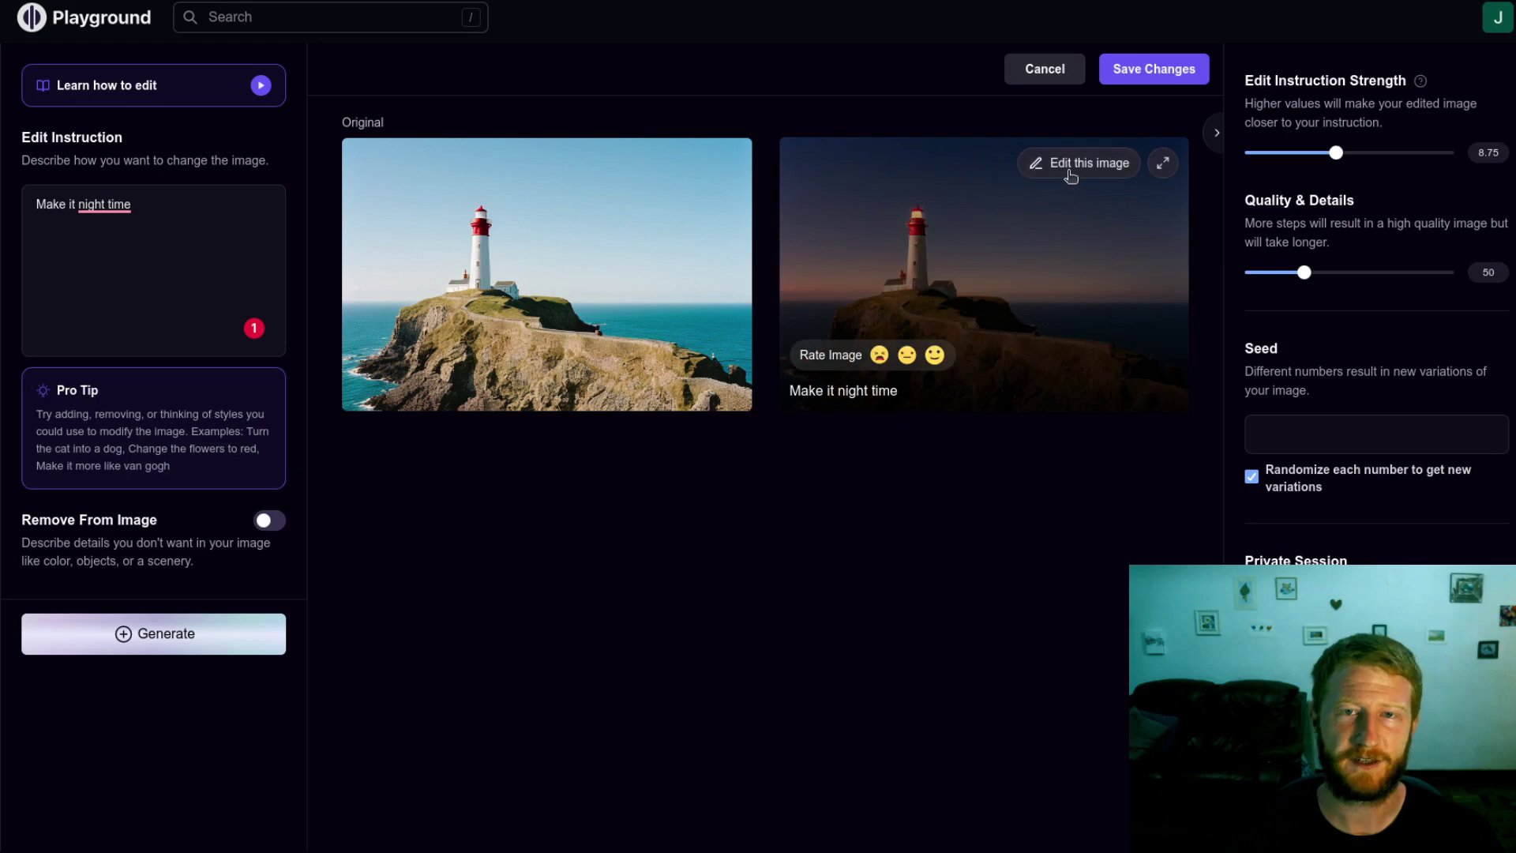
left_click(1154, 69)
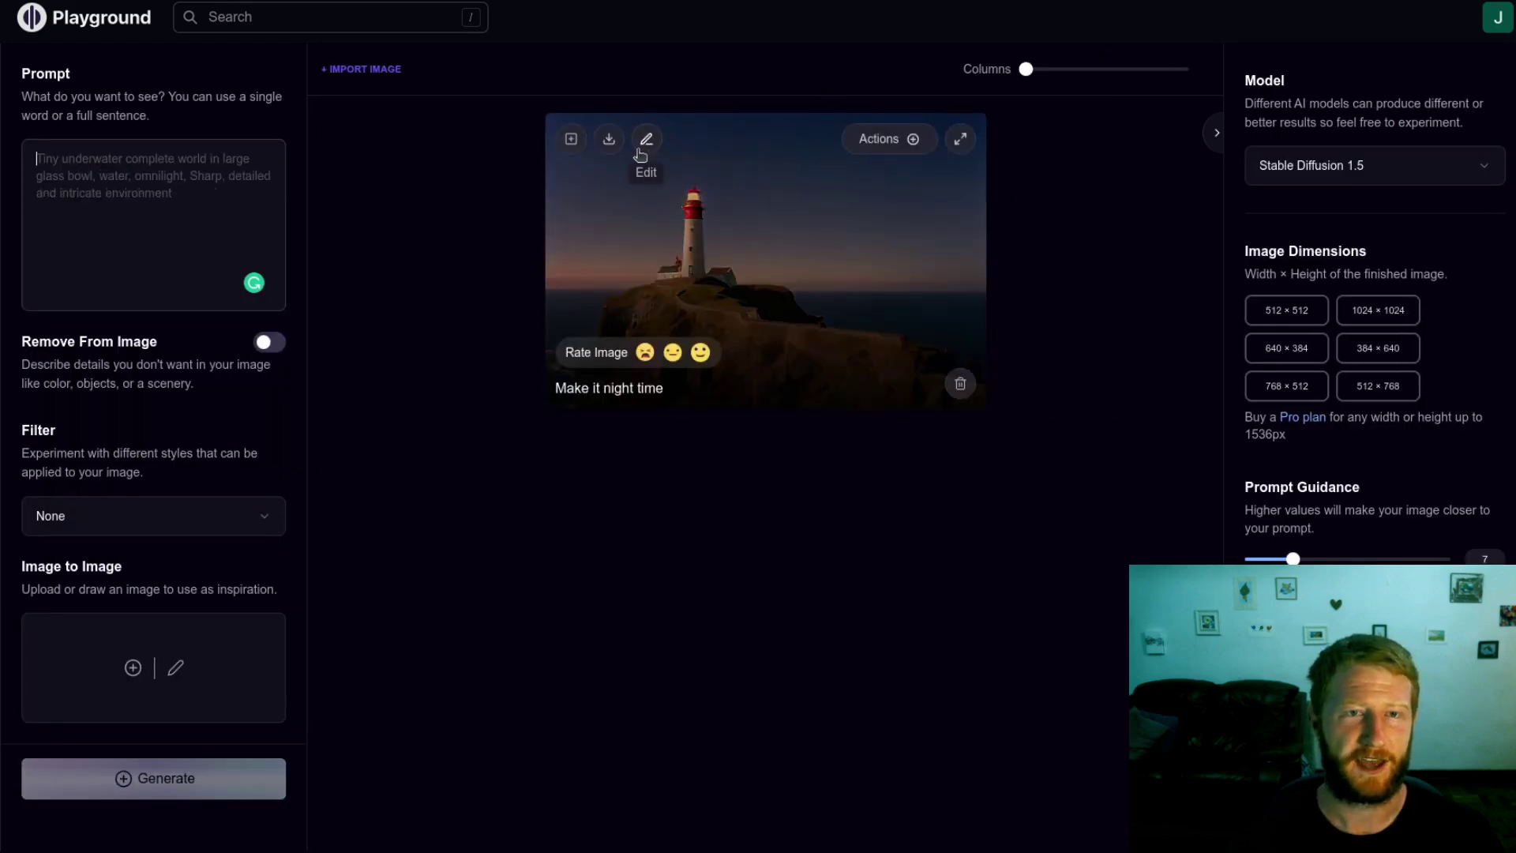
Step: Generate a 'Make it an oil painting of a stormy sea' edit of the night lighthouse, then go to the VW Beetle page
left_click(642, 142)
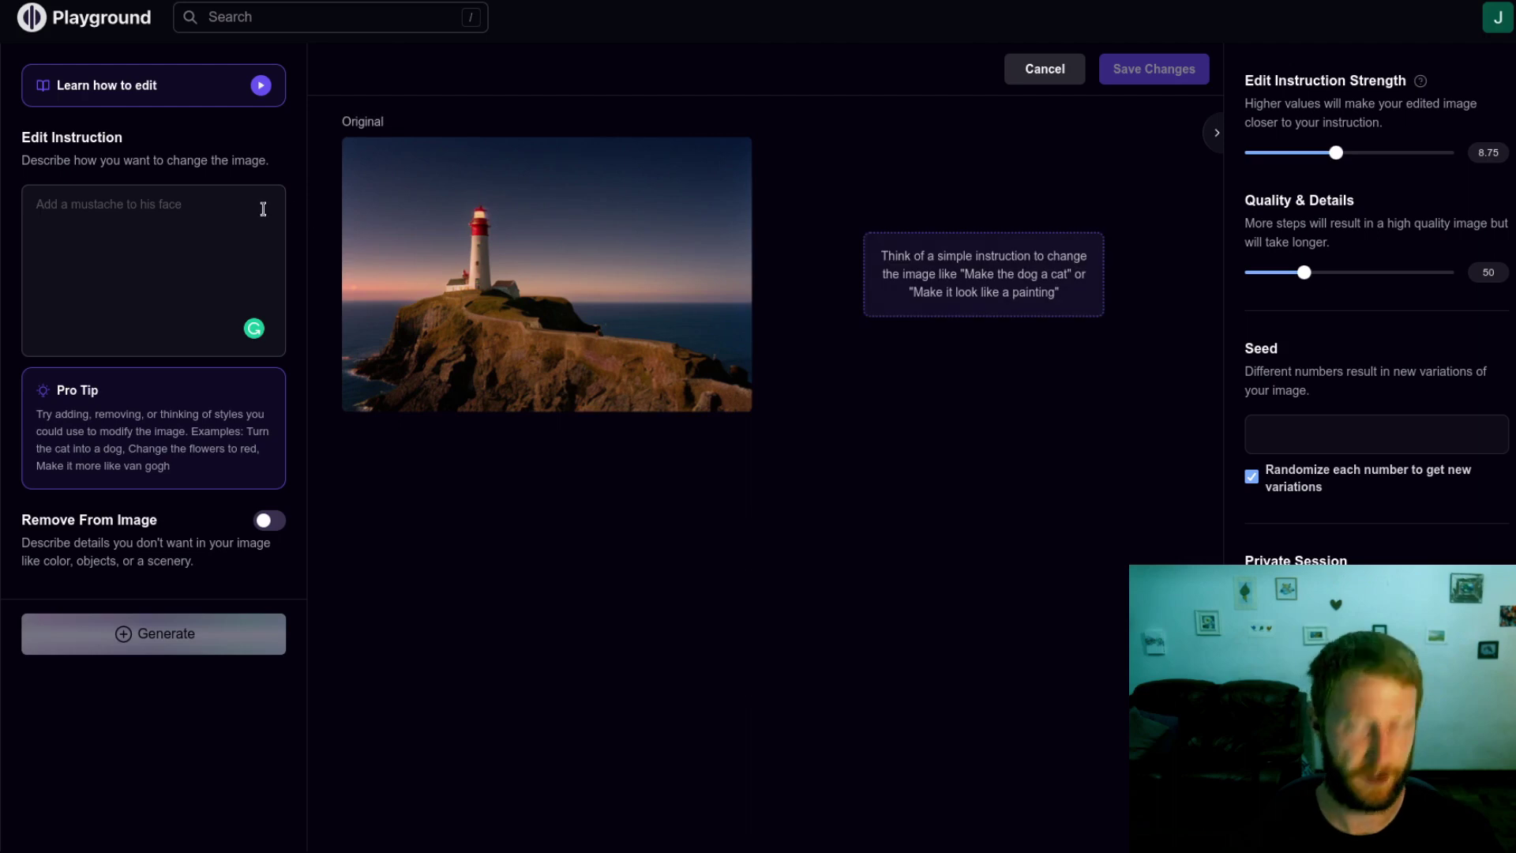
type("Make it an oil painting of a stormy sea")
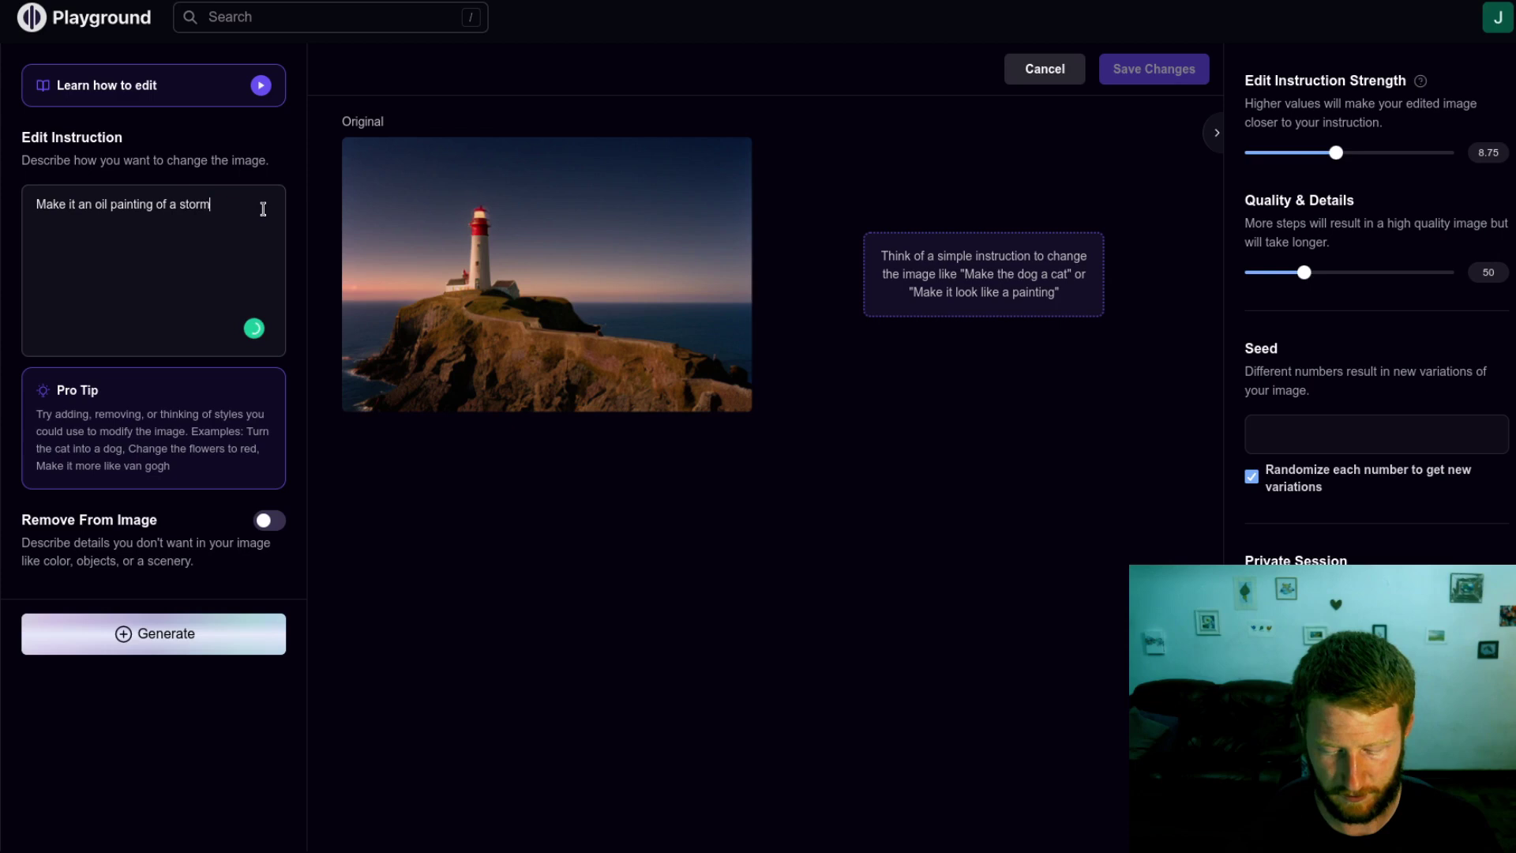
left_click(52, 620)
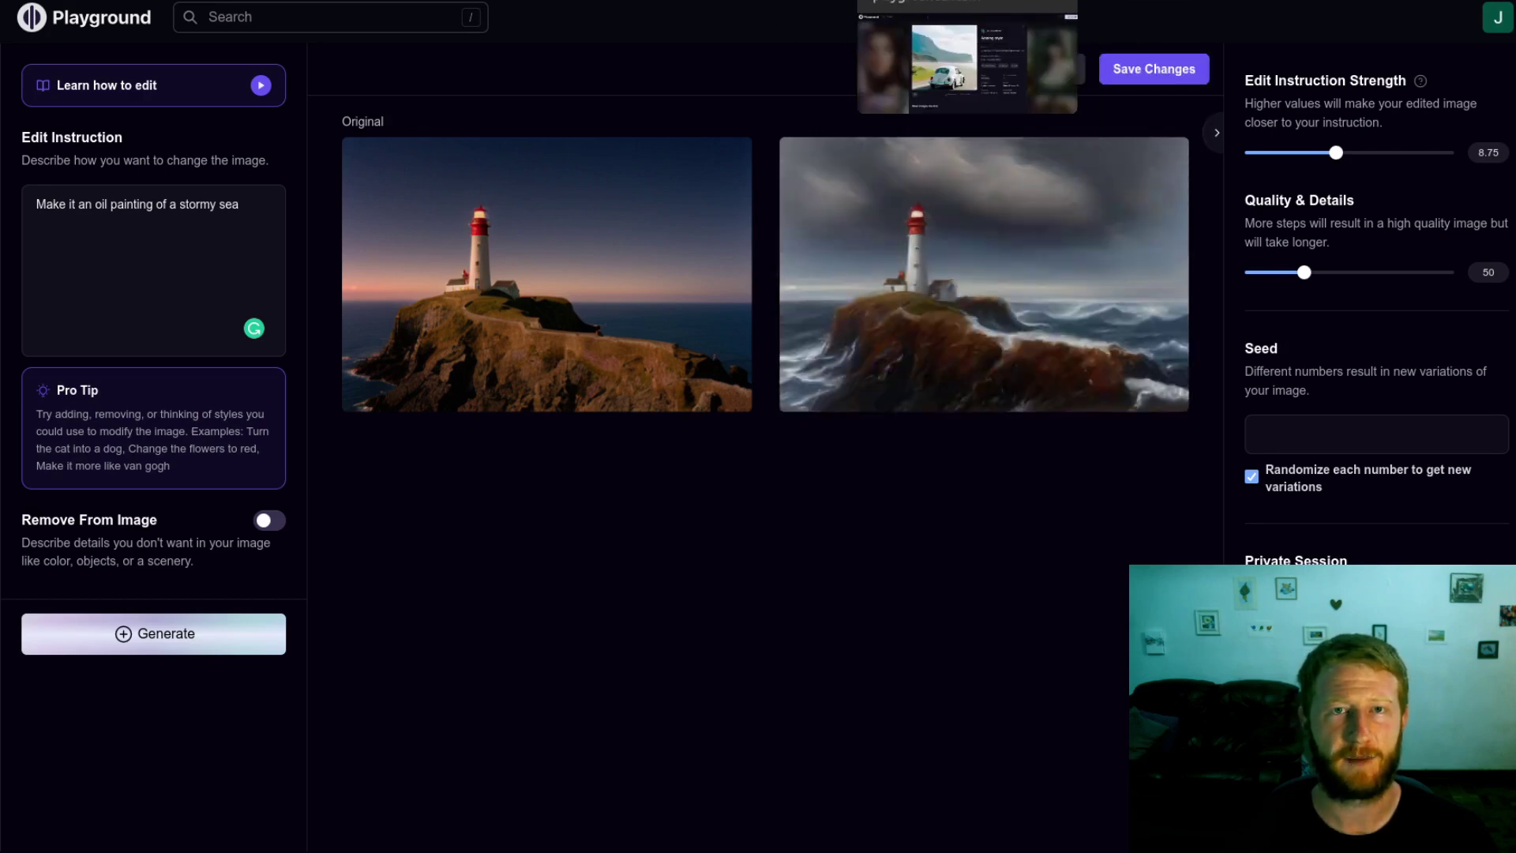
key("ctrl+Tab")
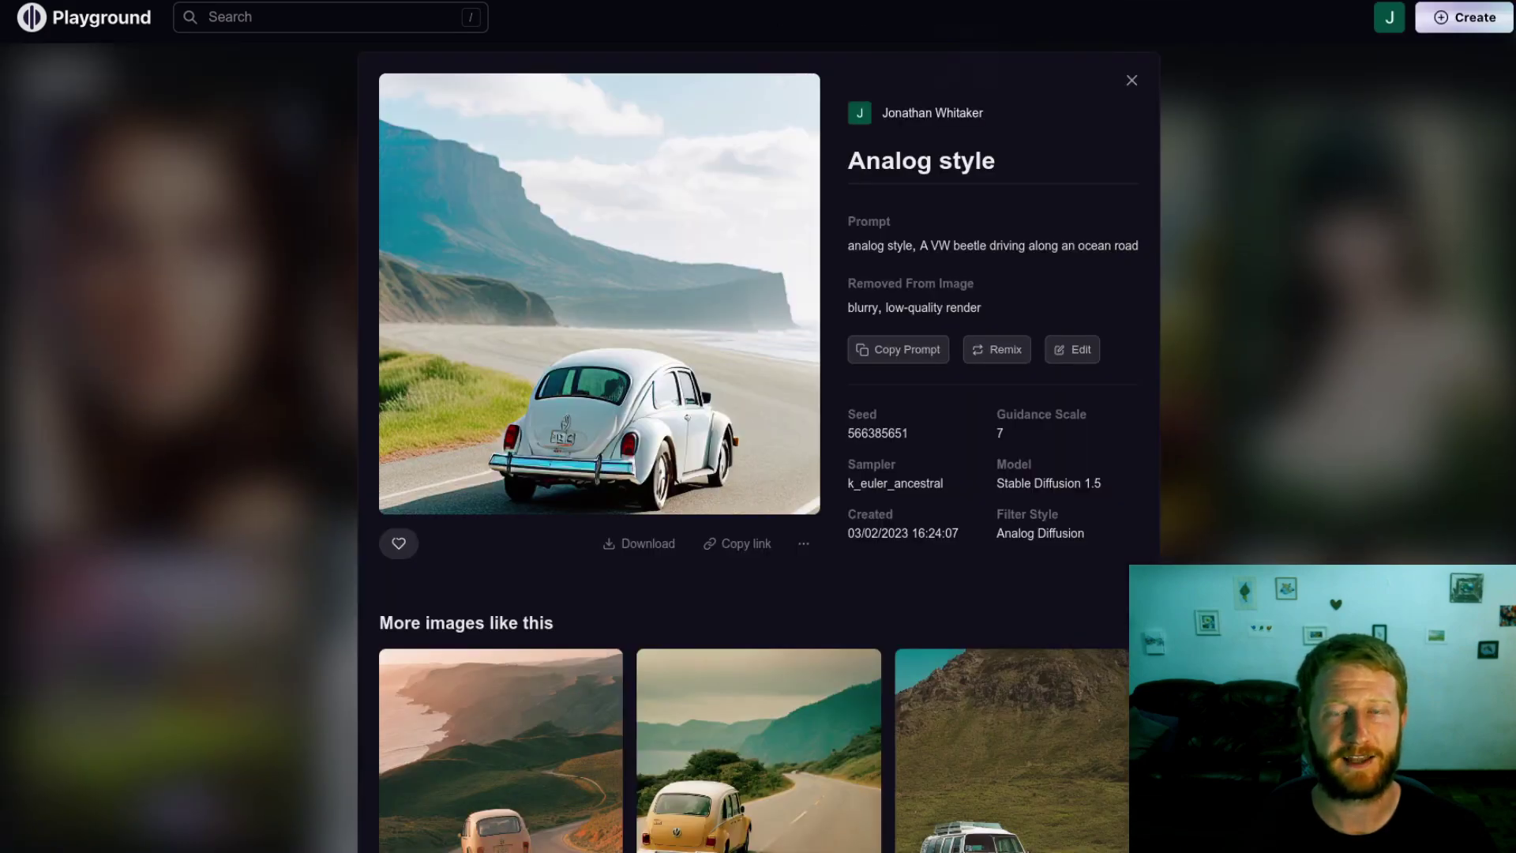
Step: Generate a 'make the car blue' edit that turns the white VW Beetle light blue
left_click(1072, 348)
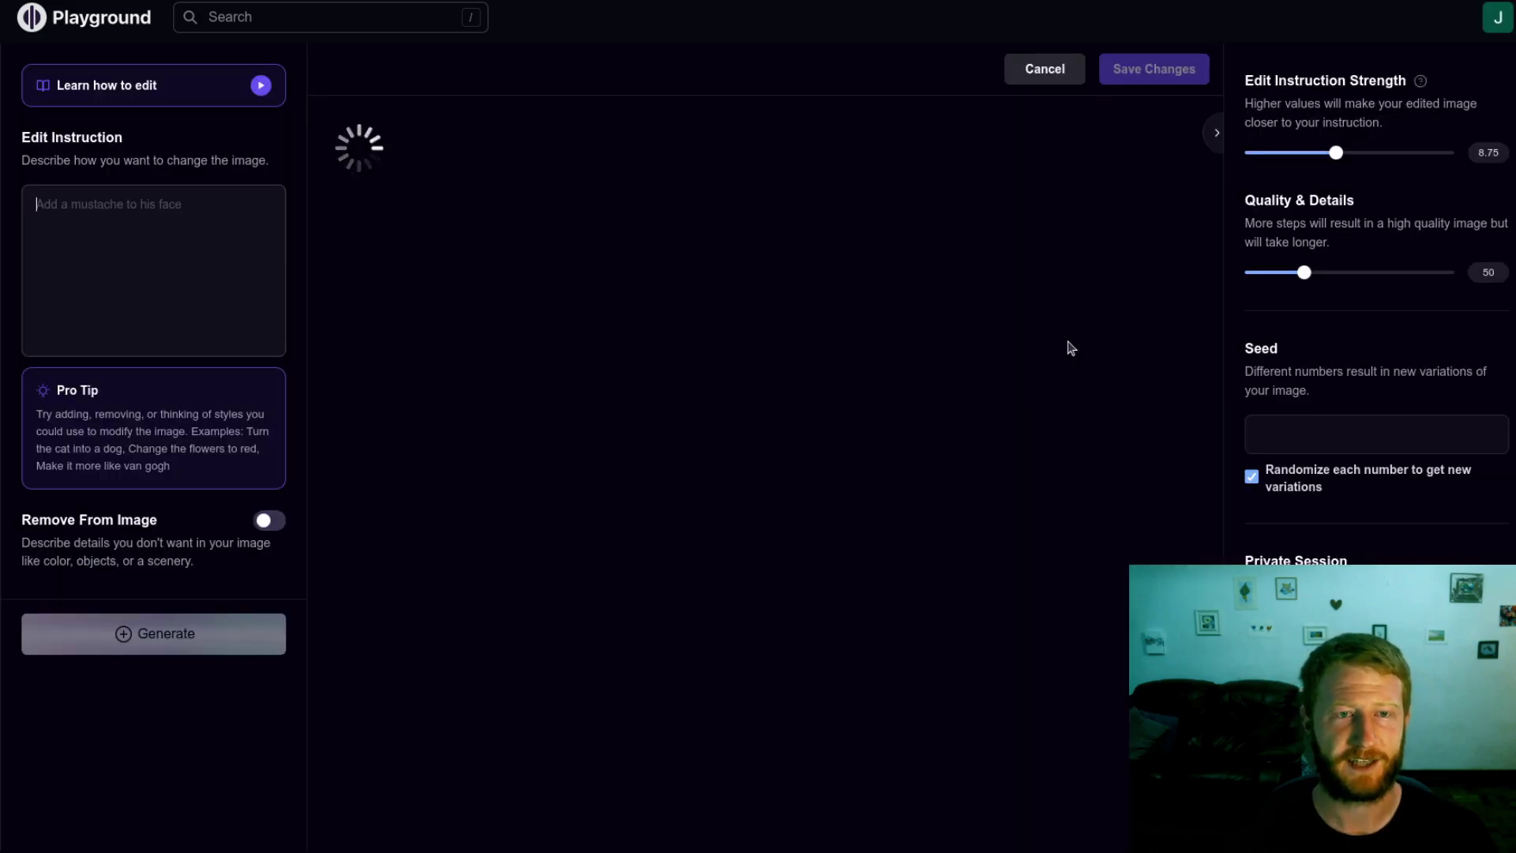
left_click(188, 216)
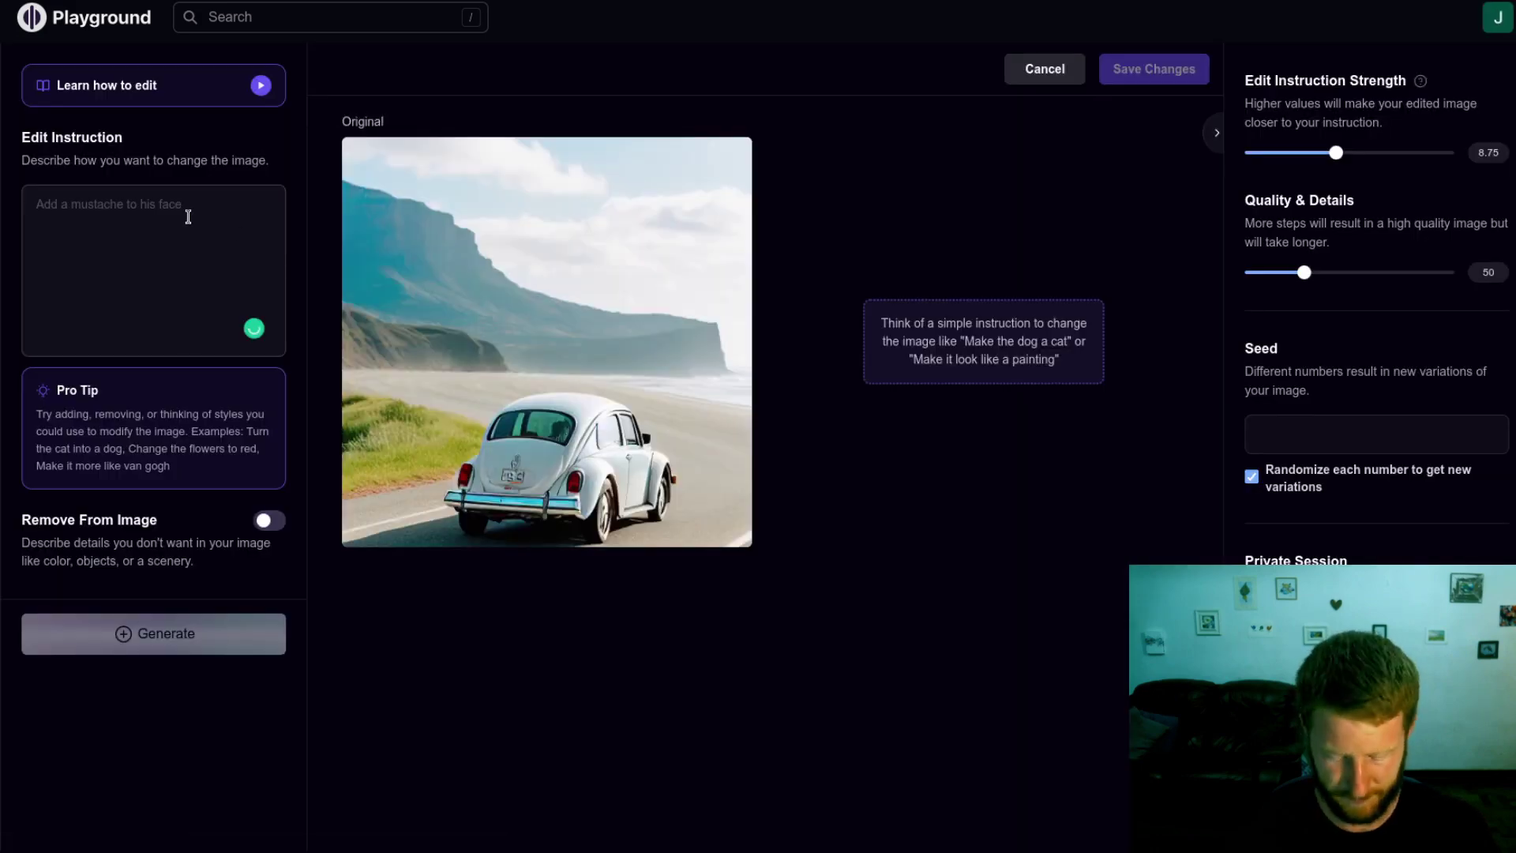
type("make the car blue")
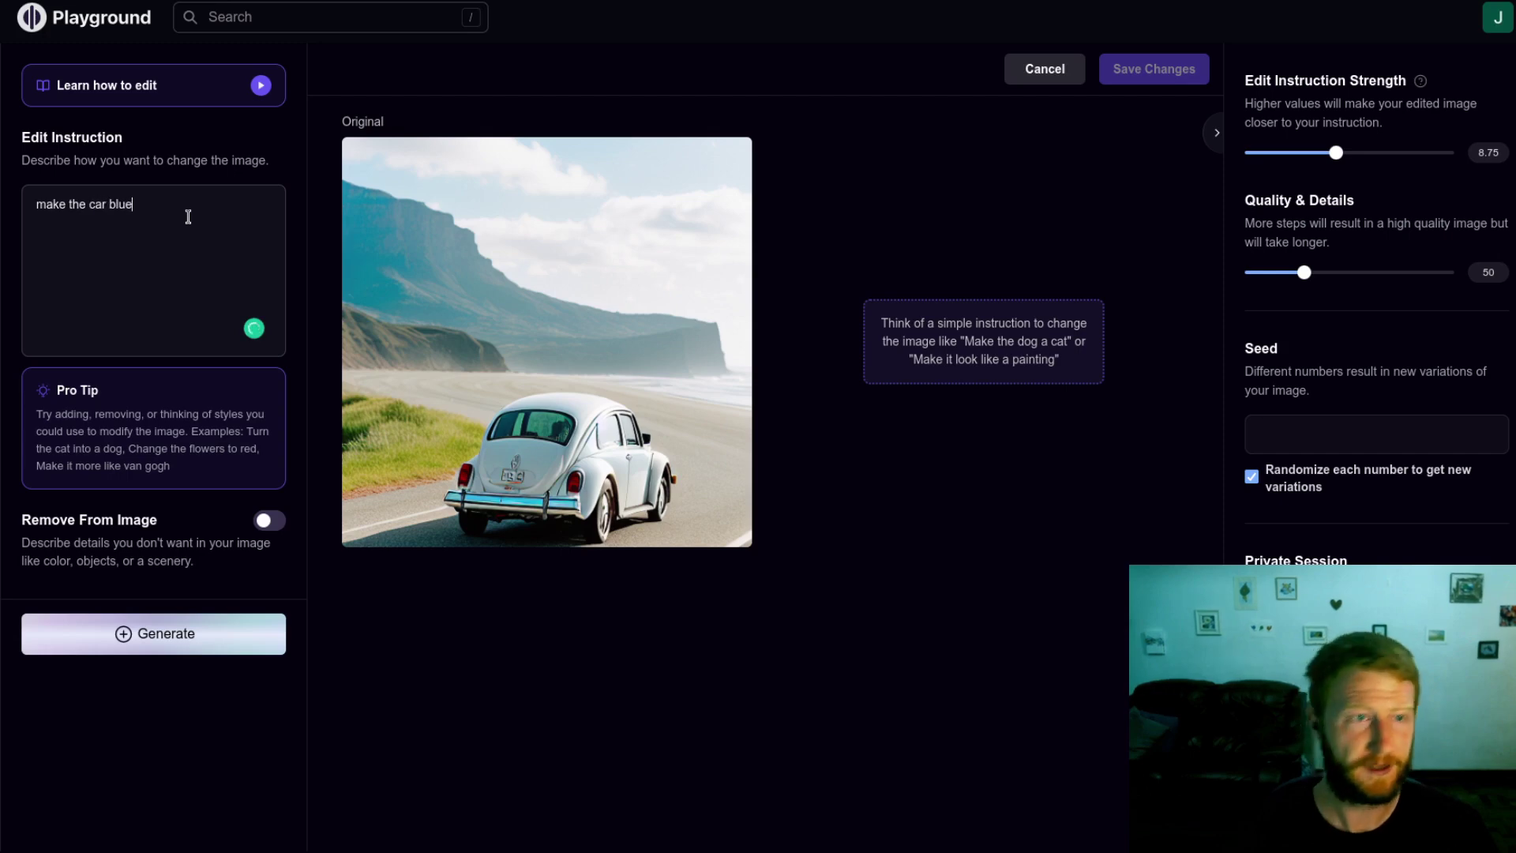
left_click(139, 640)
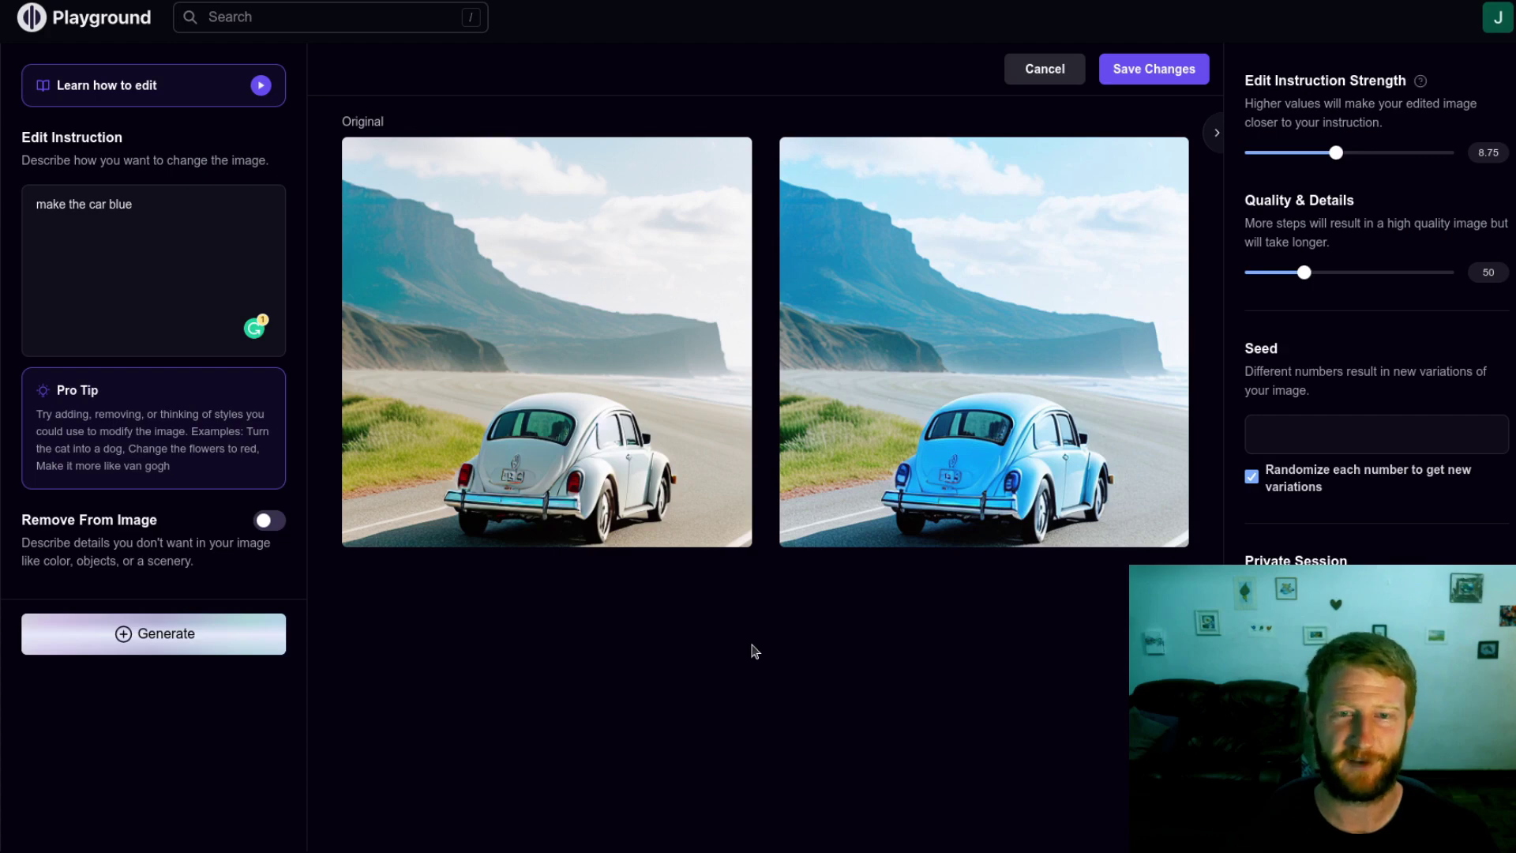
mouse_move(1019, 514)
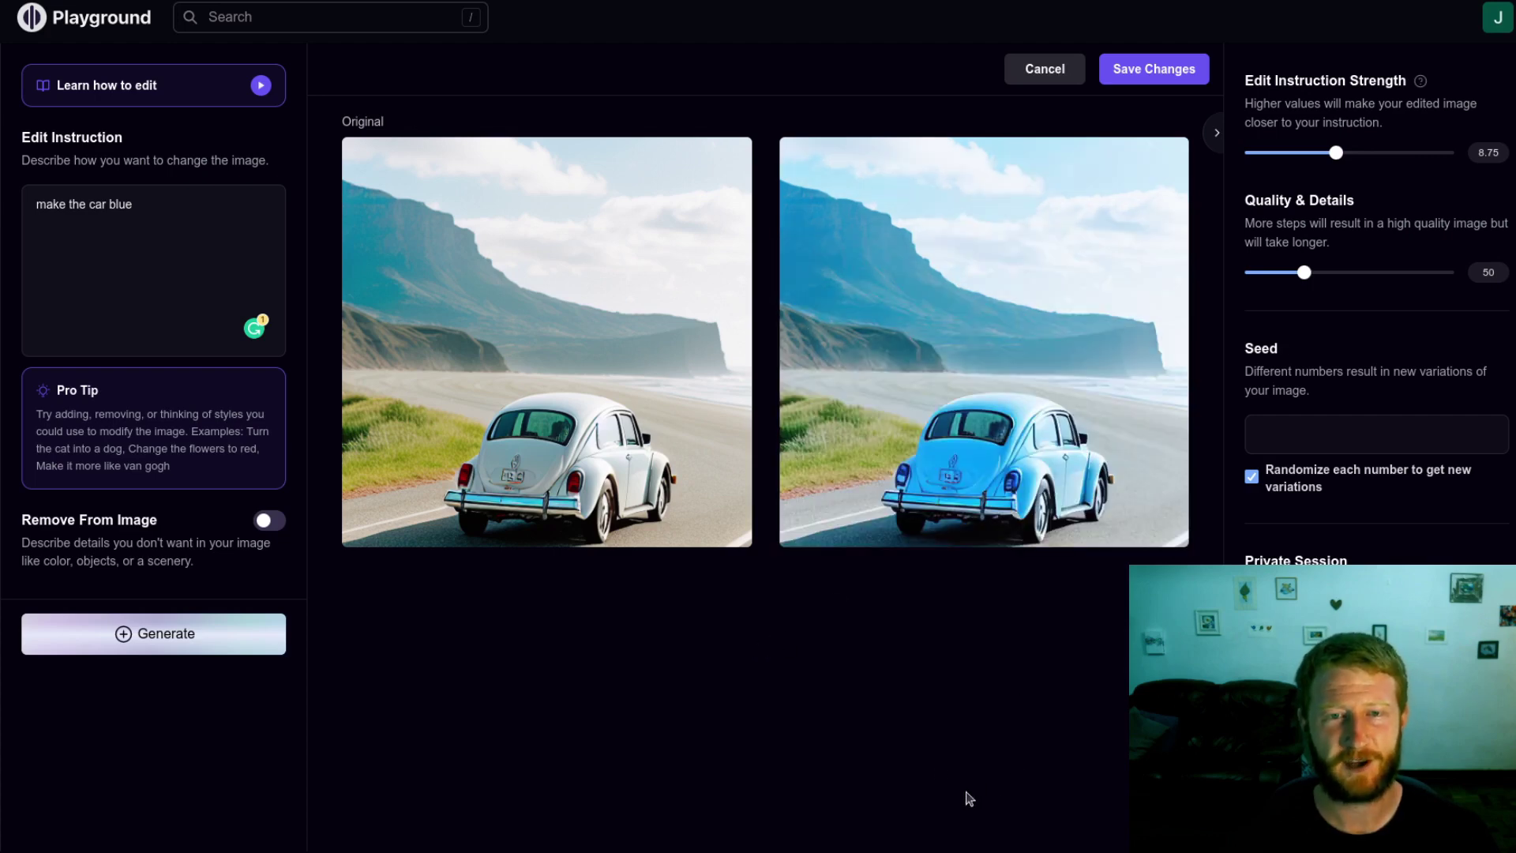
mouse_move(965, 531)
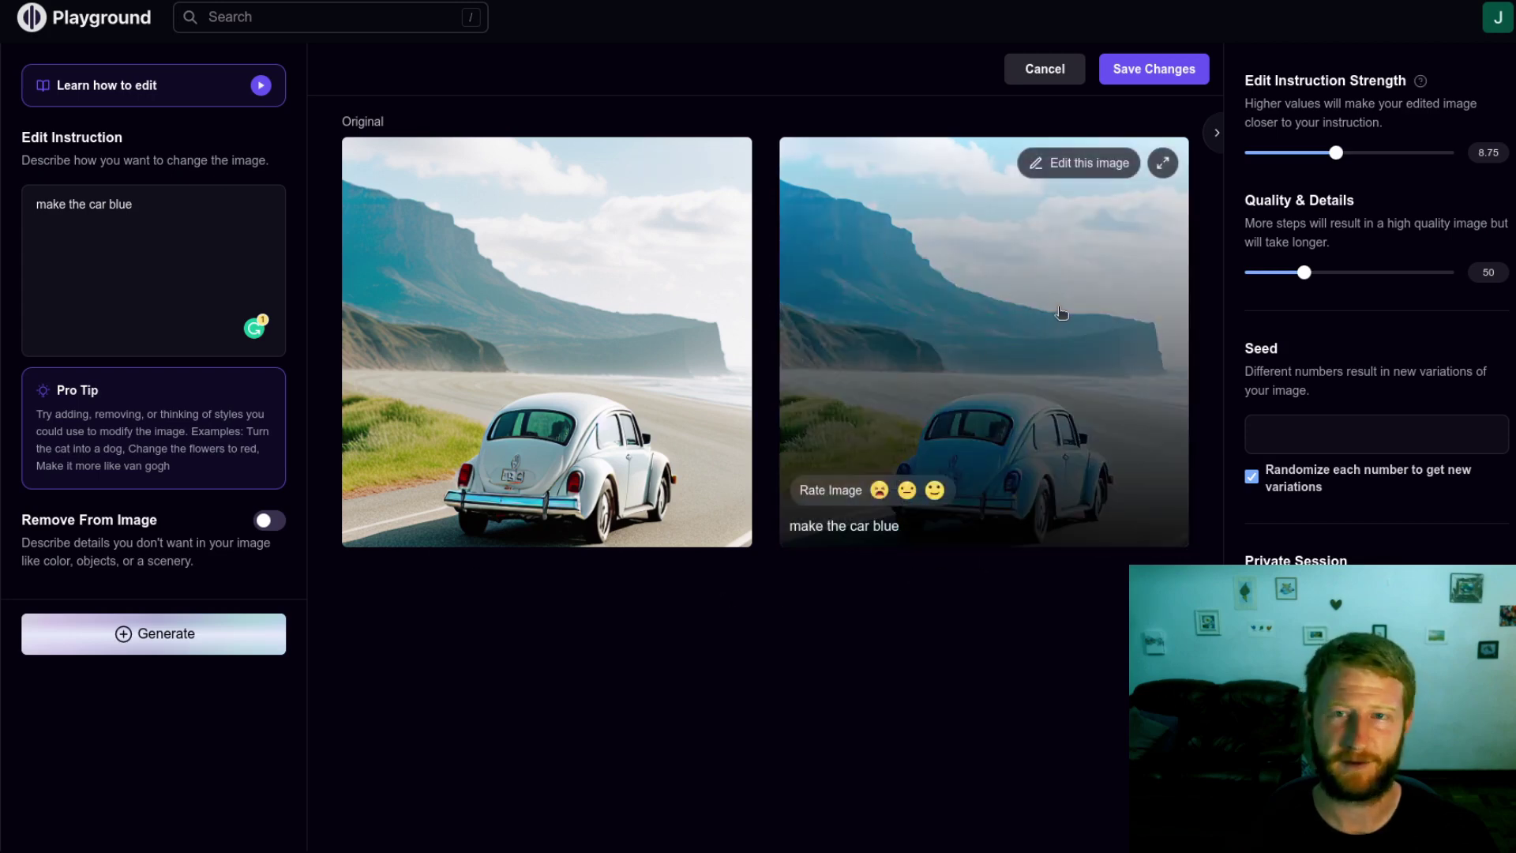
Step: Paint a mask over the car with brush size 84 and regenerate at instruction strength 10
left_click(645, 163)
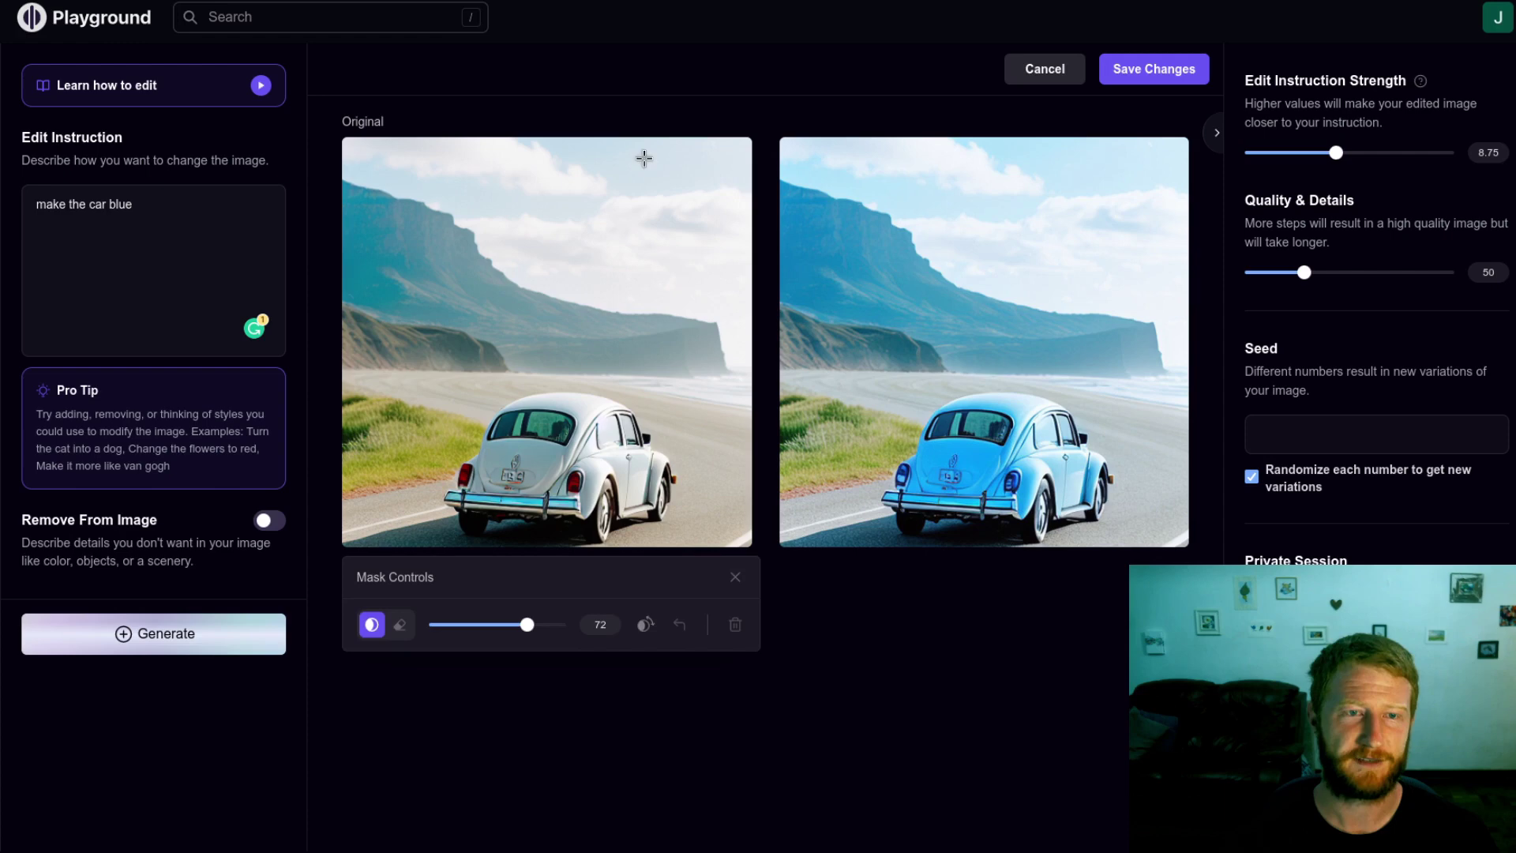
left_click_drag(528, 625, 544, 624)
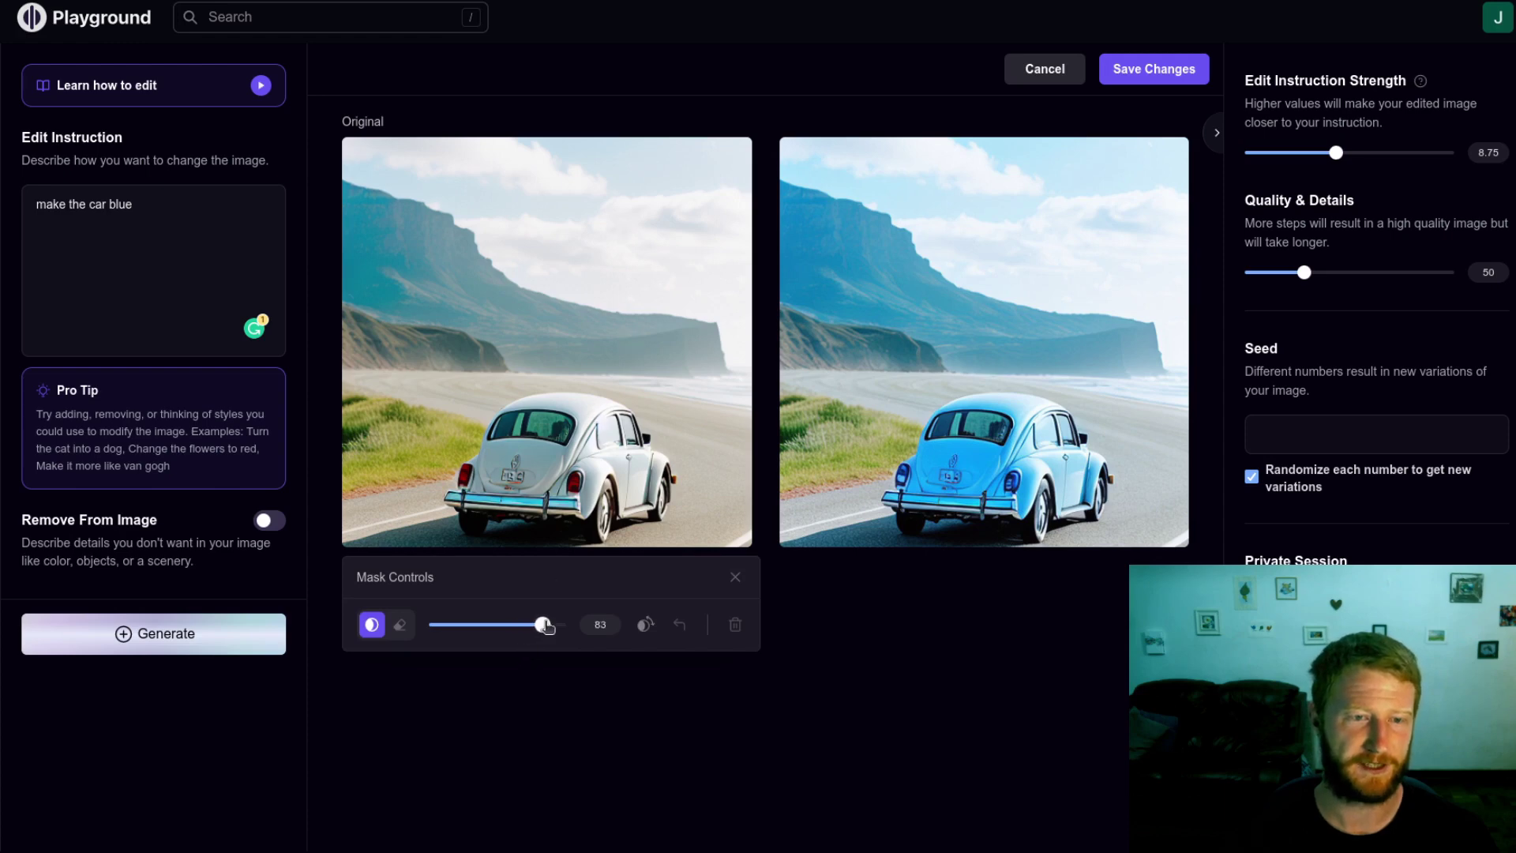
mouse_move(543, 488)
left_mouse_down()
mouse_move(465, 479)
mouse_move(458, 500)
mouse_move(486, 423)
mouse_move(585, 413)
mouse_move(641, 470)
mouse_move(585, 504)
mouse_move(553, 489)
mouse_move(553, 469)
mouse_move(642, 499)
mouse_move(596, 519)
mouse_move(472, 514)
left_mouse_up()
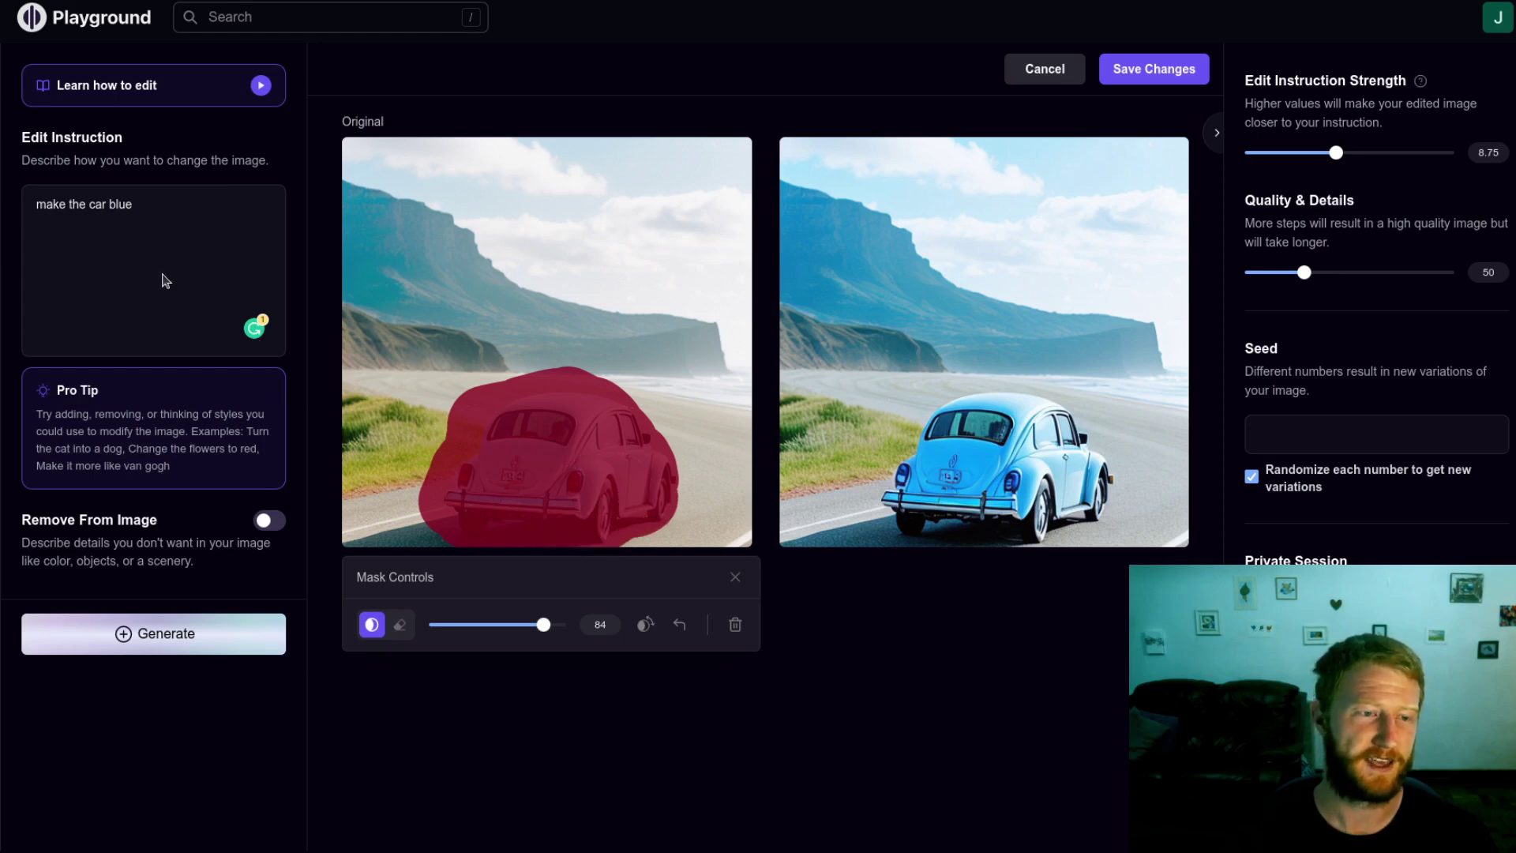
left_click(1350, 153)
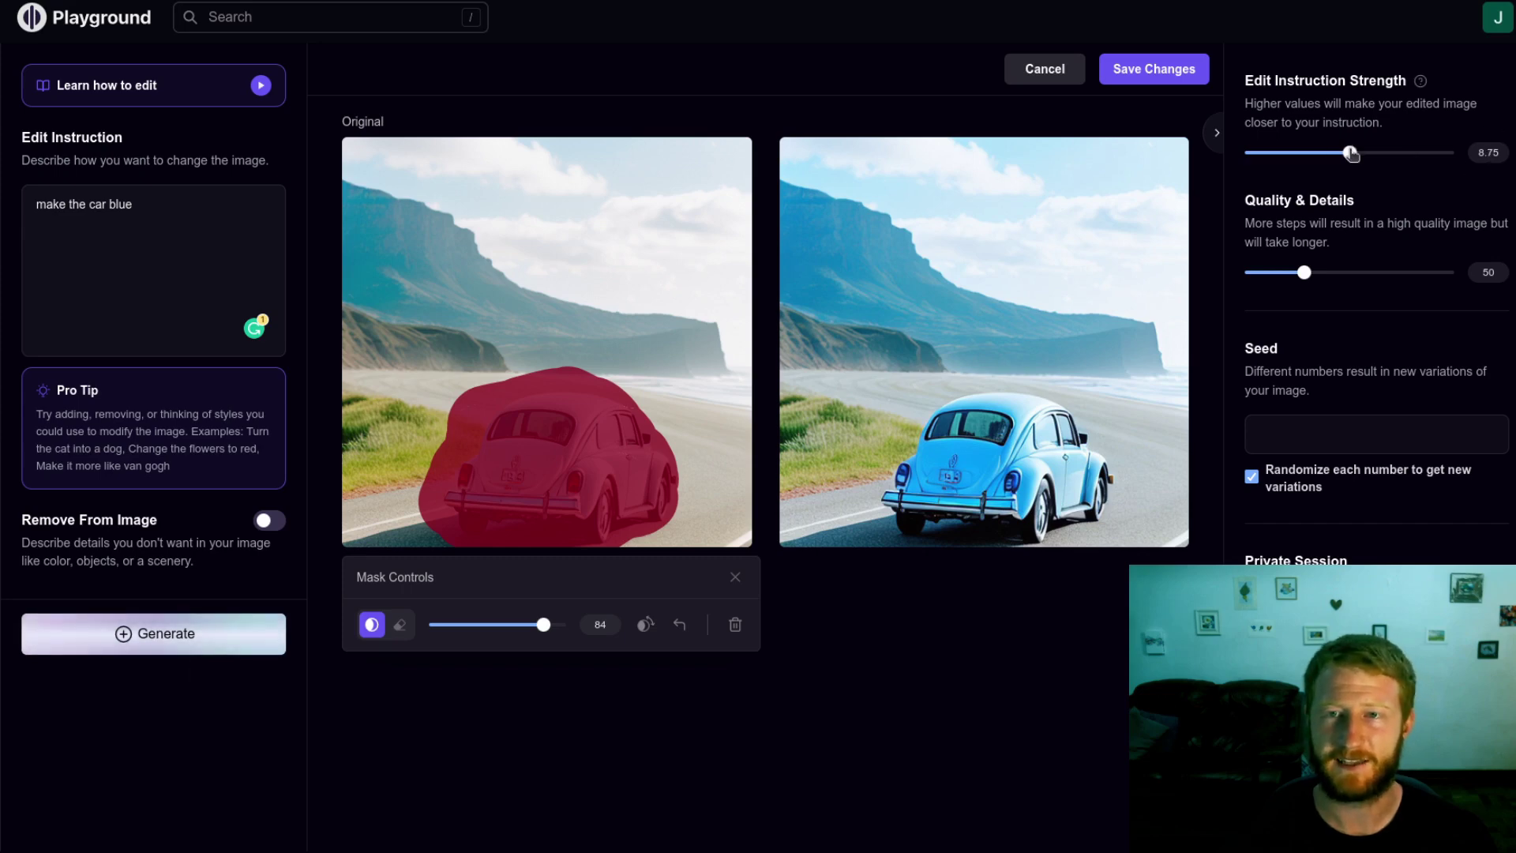
left_click(82, 637)
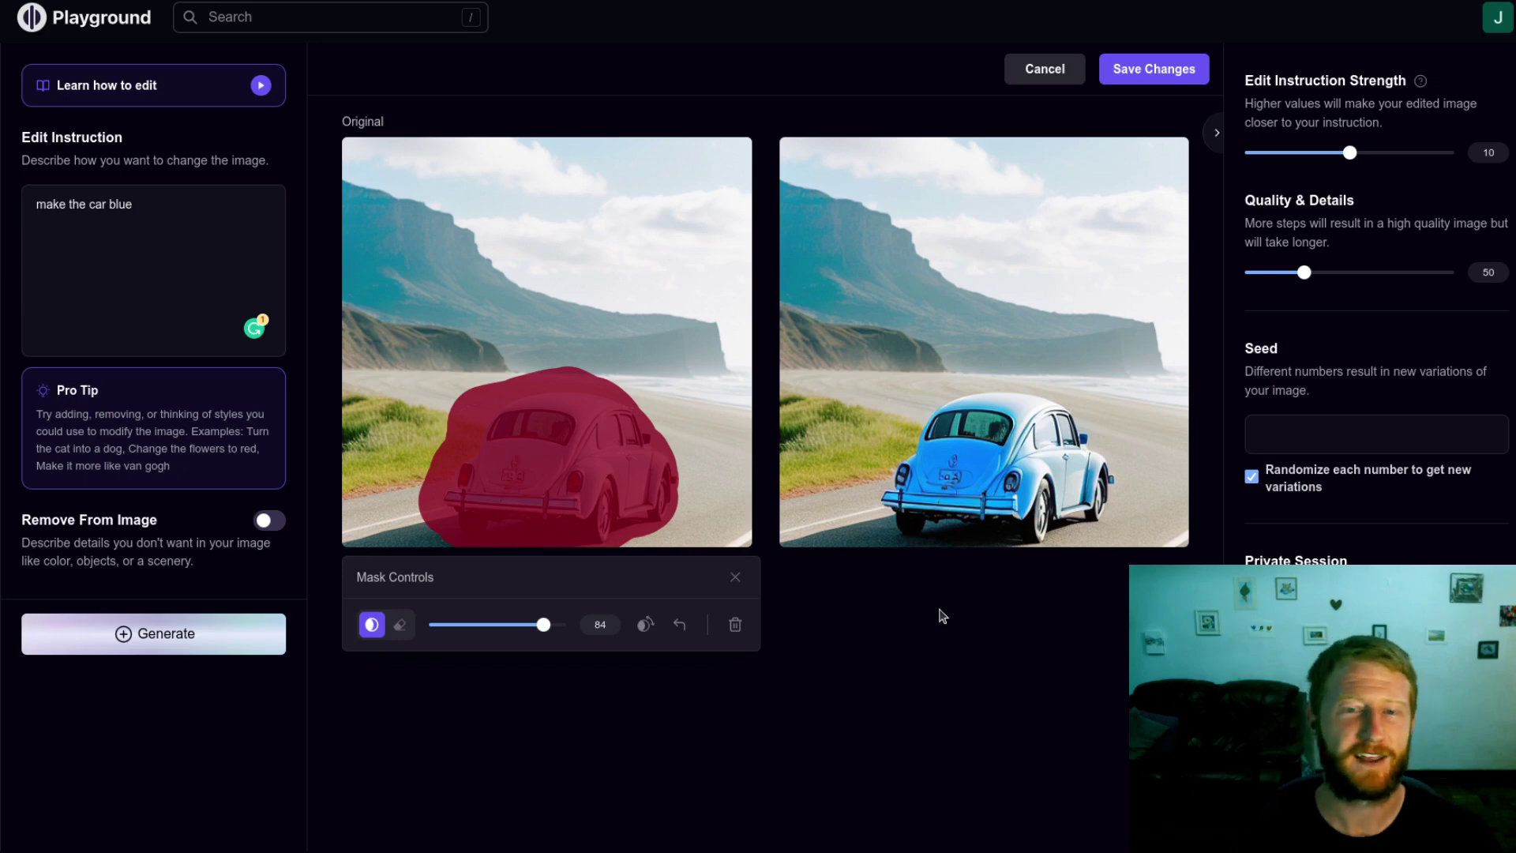
mouse_move(1084, 162)
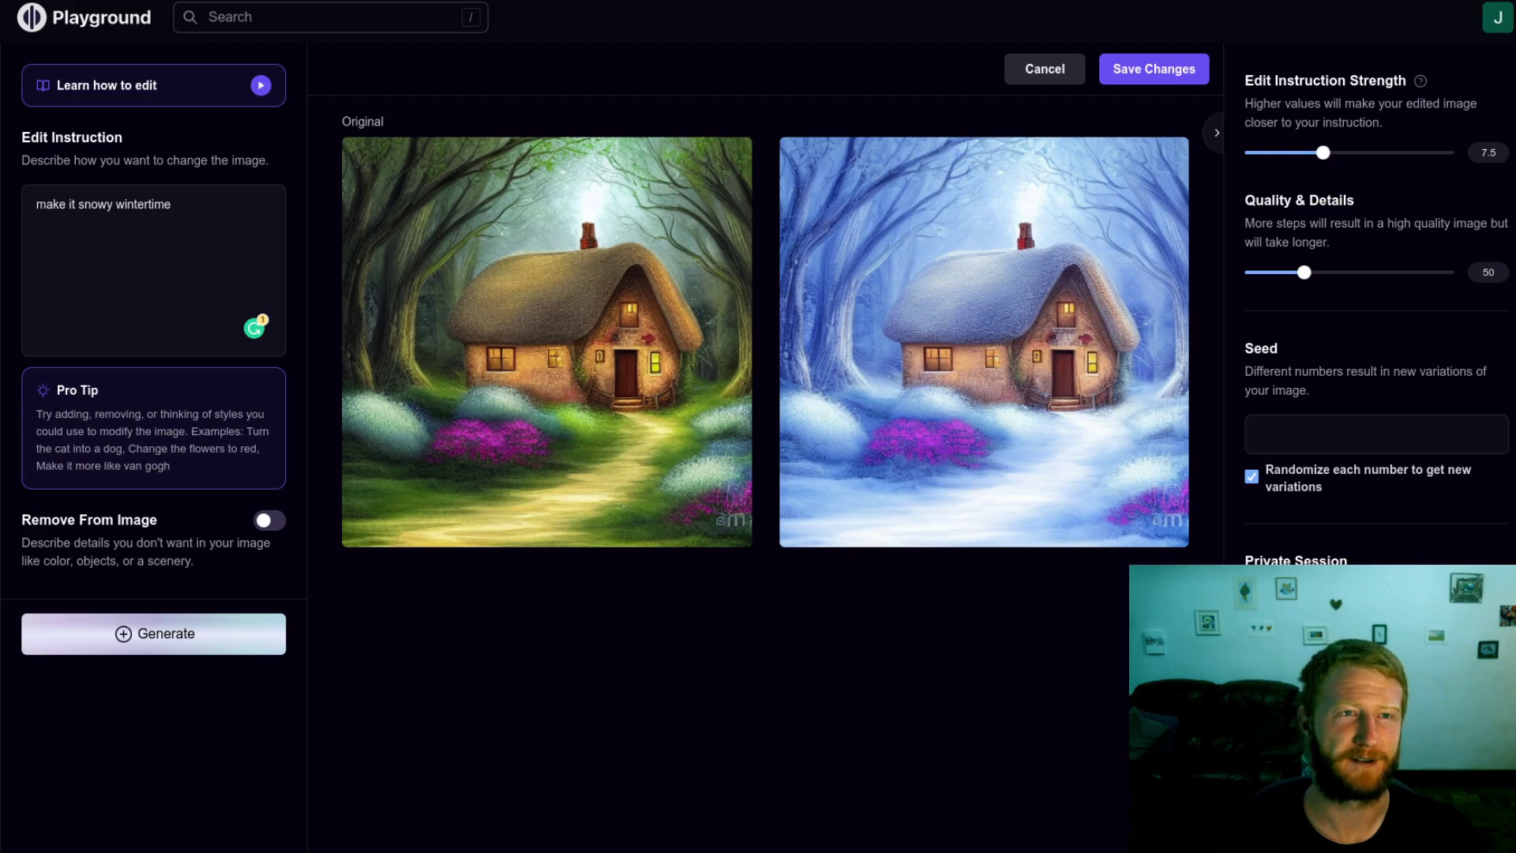
Step: Switch back to the InstructPix2Pix paper and scroll up through pages 9 to 5
key("alt+Tab")
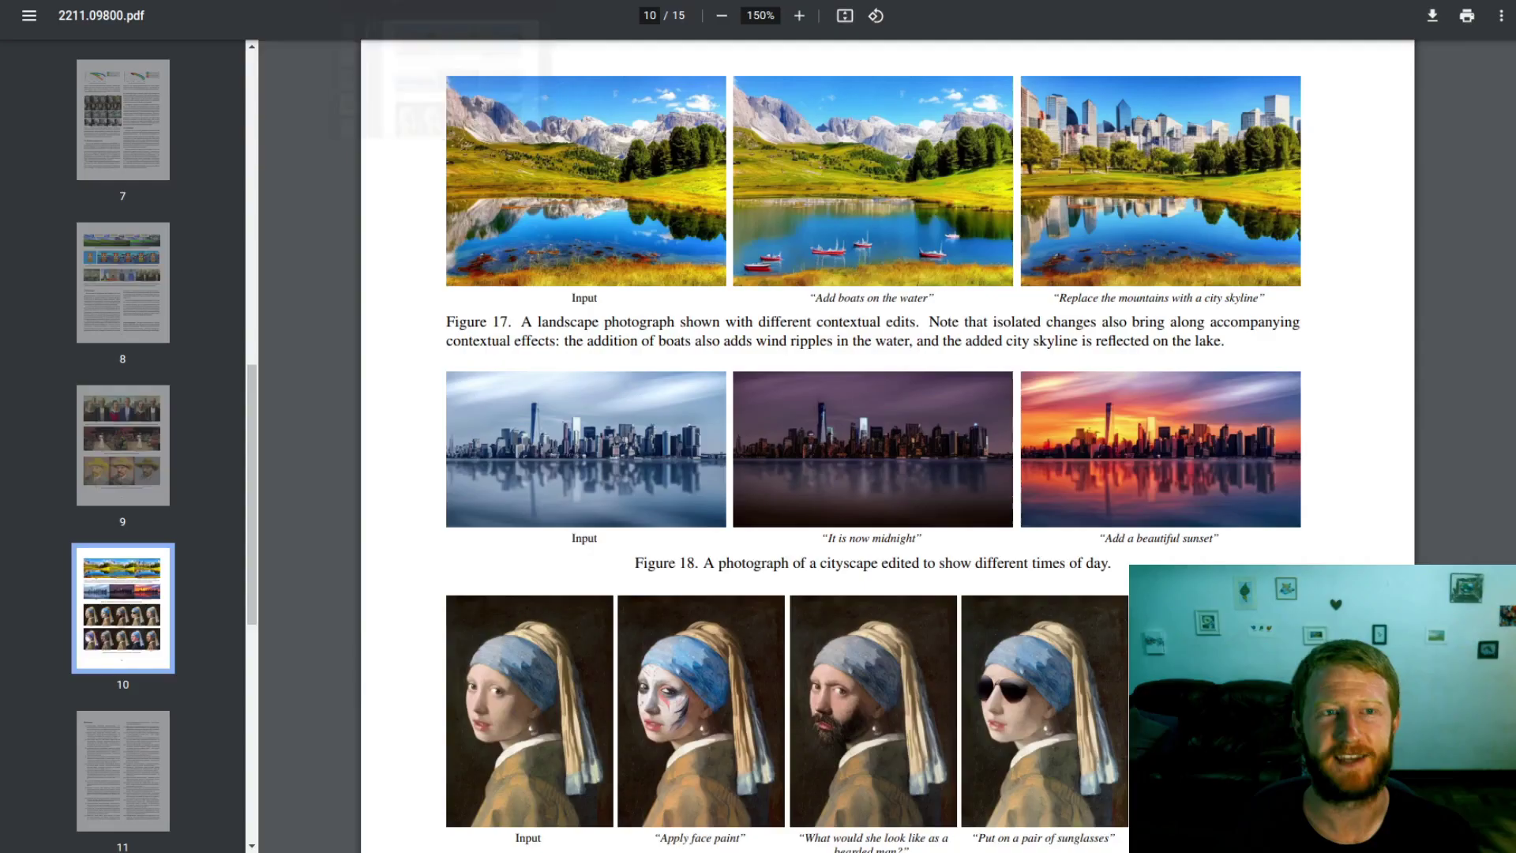
scroll(506, 357, "up", 10)
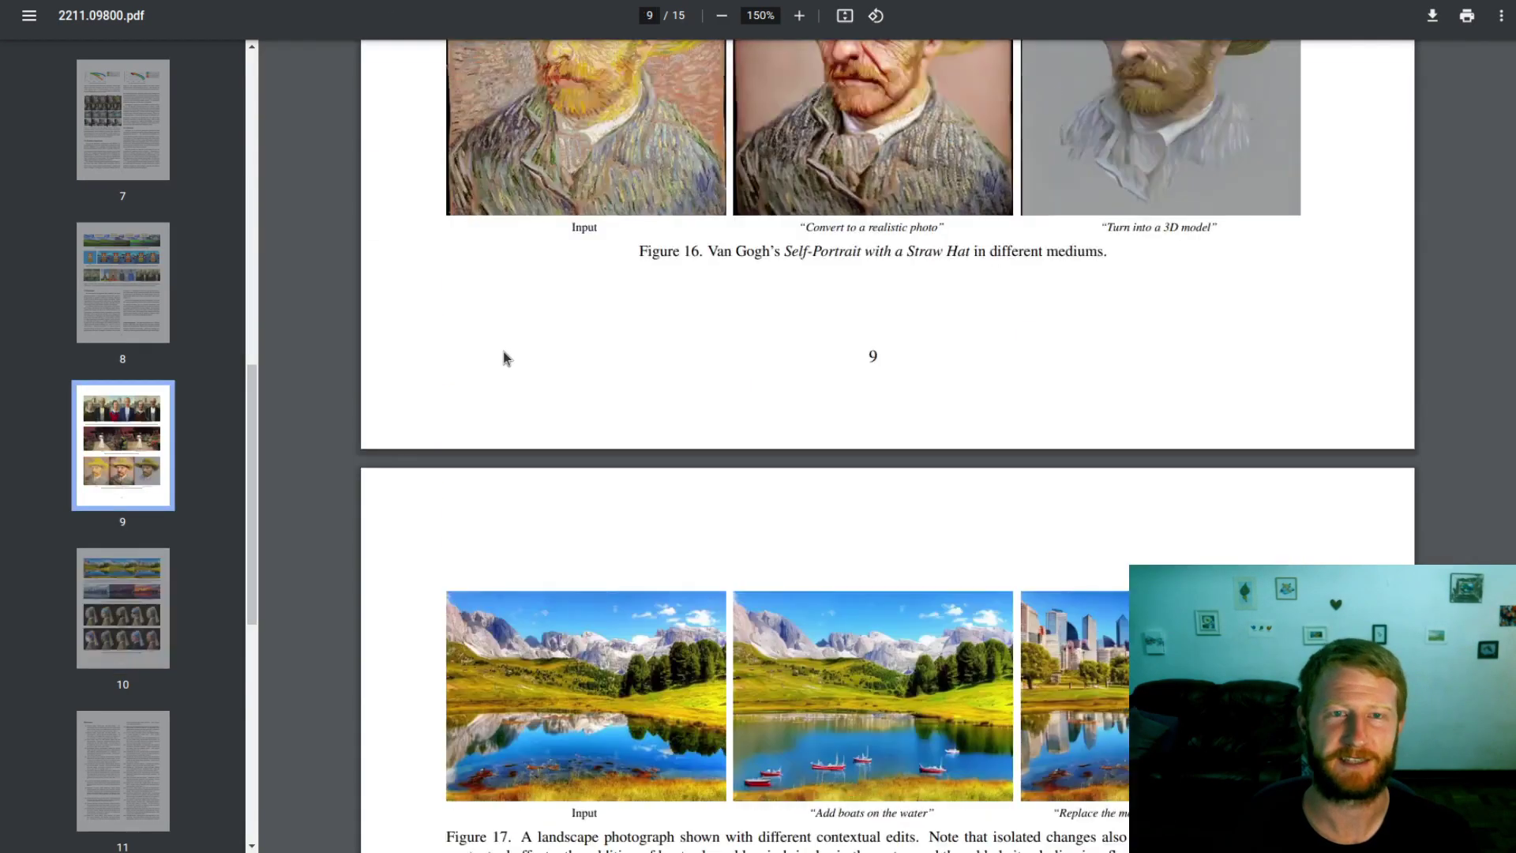
scroll(506, 357, "up", 8)
scroll(506, 357, "down", 6)
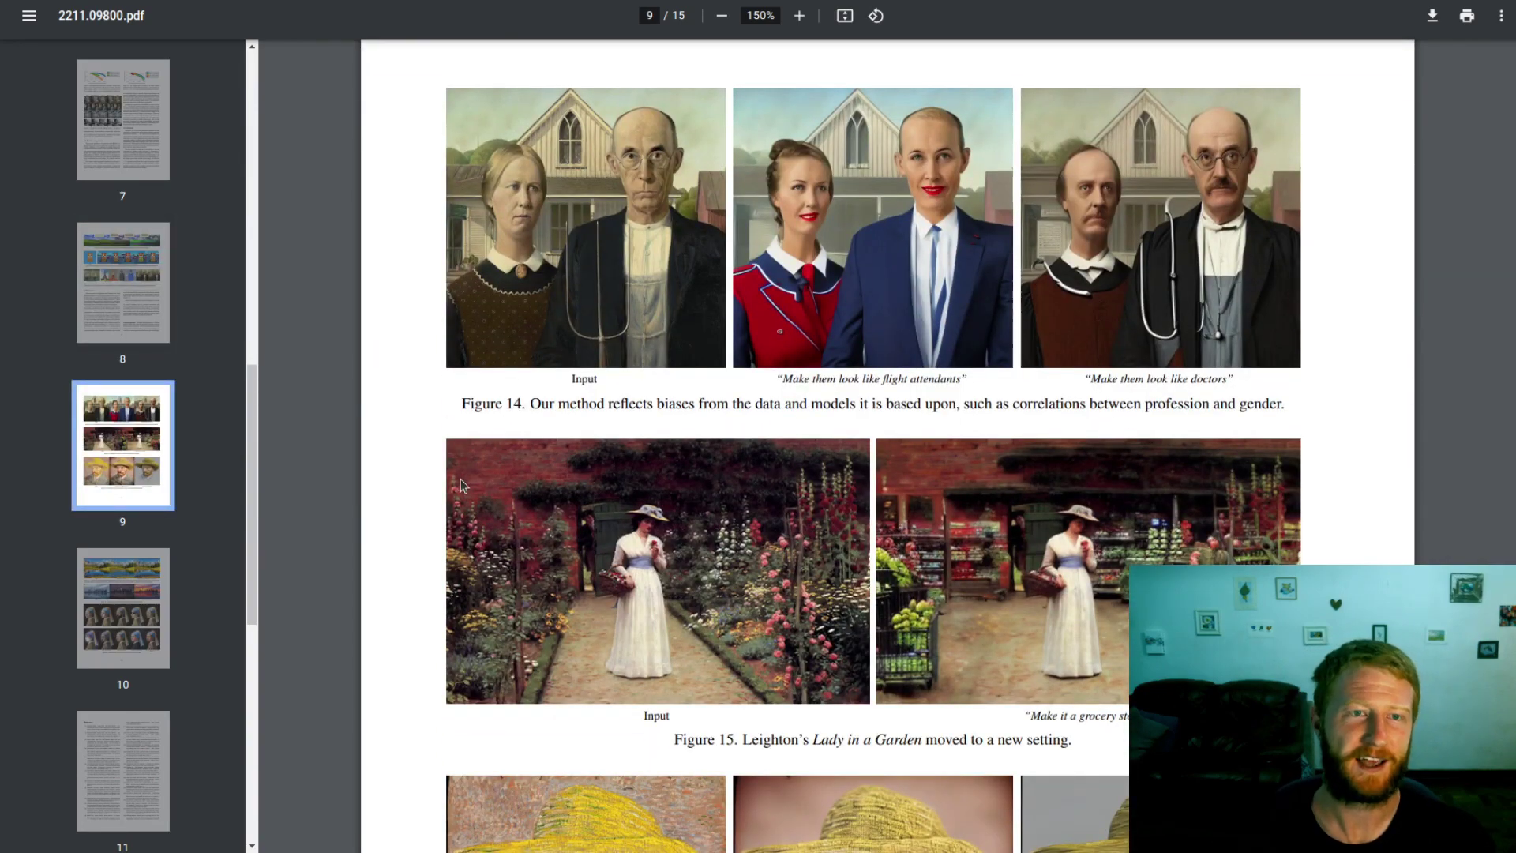
scroll(461, 479, "up", 10)
scroll(462, 484, "up", 7)
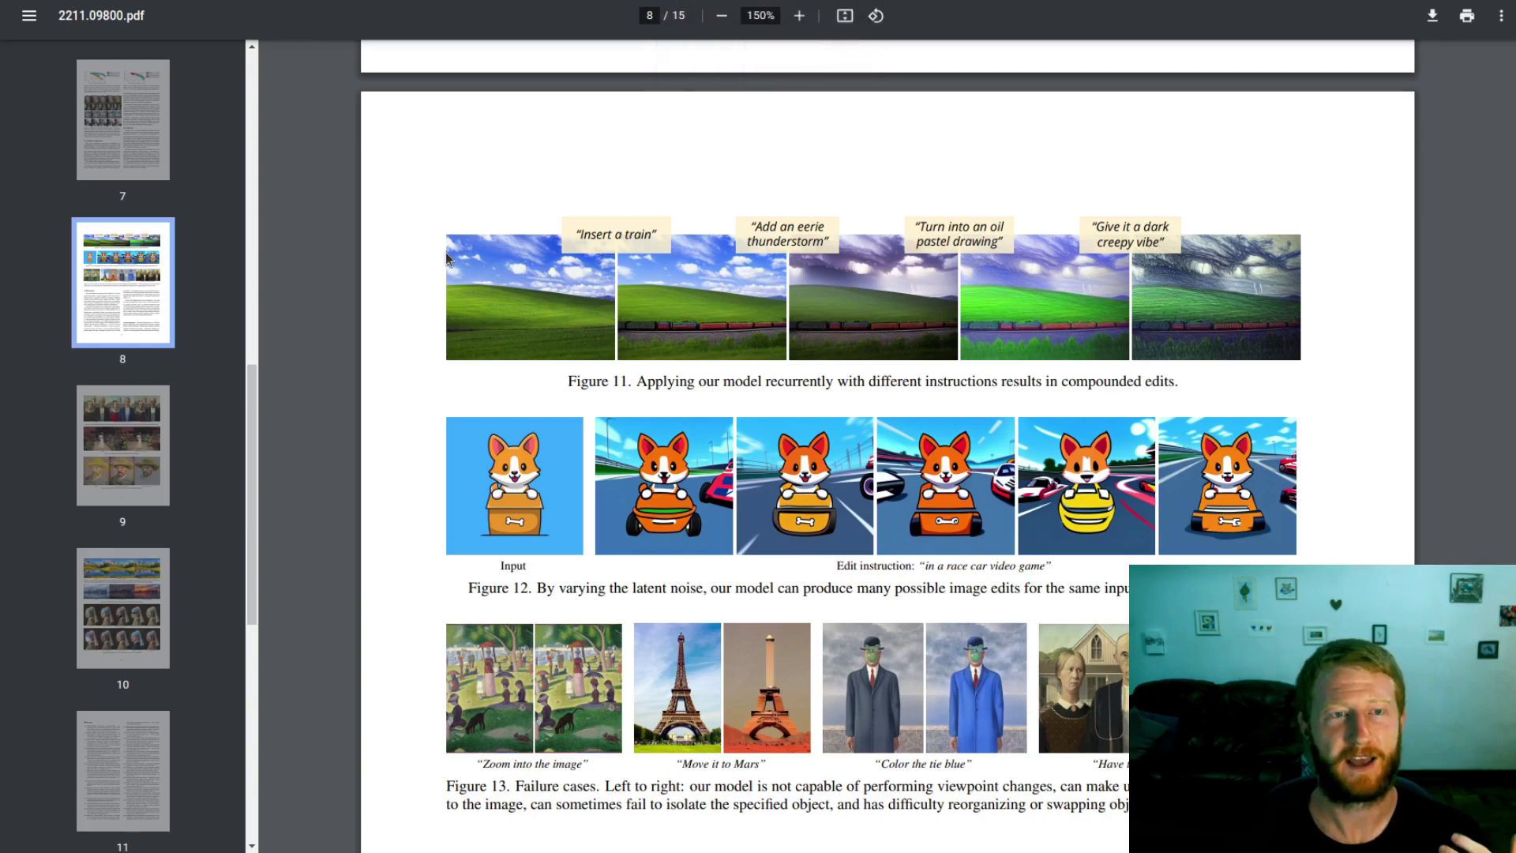
scroll(447, 259, "up", 1)
scroll(445, 253, "up", 15)
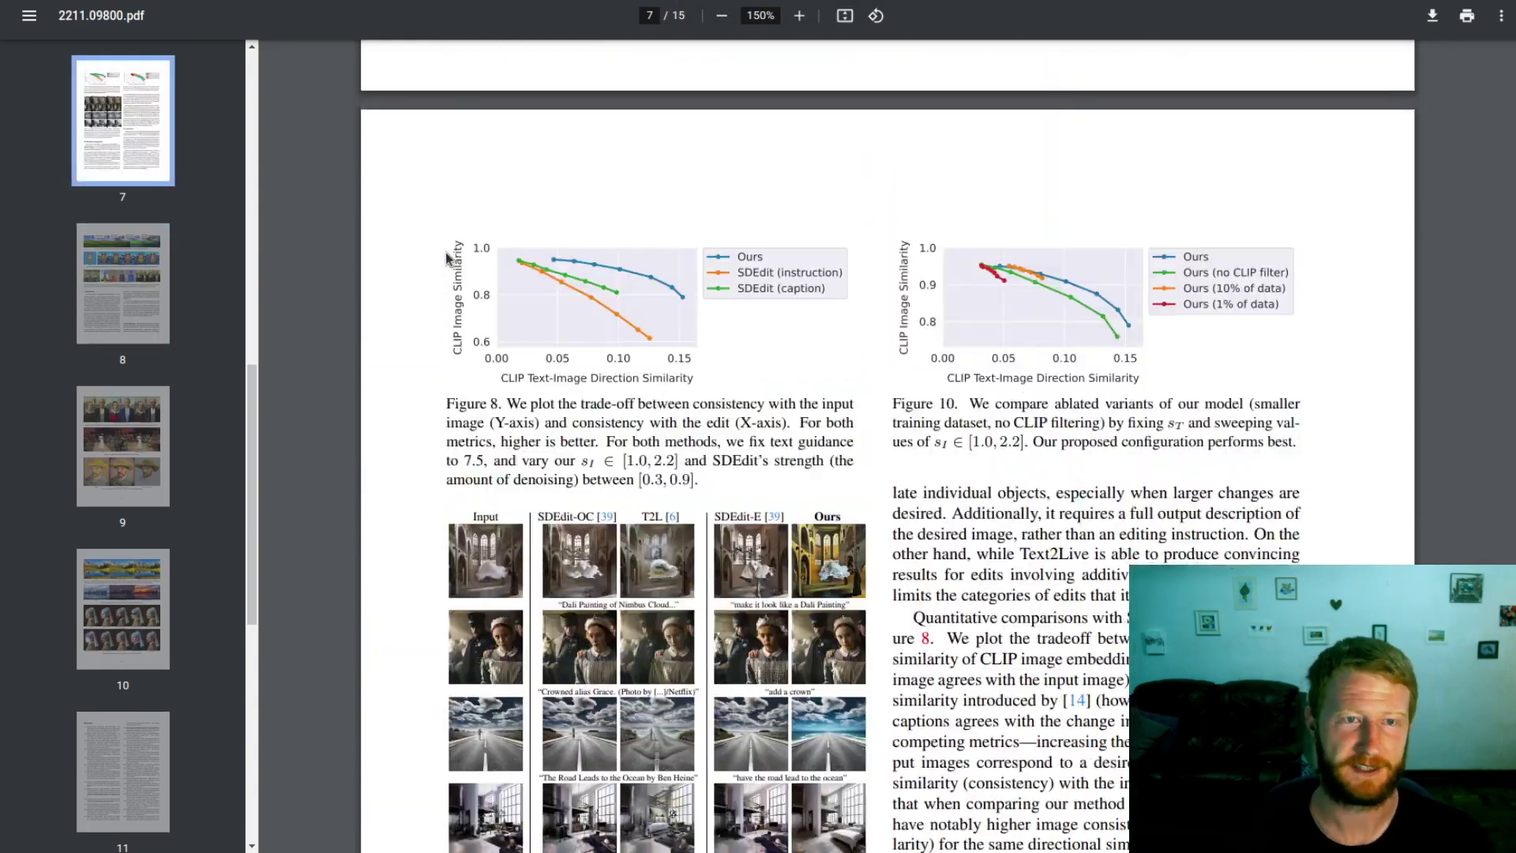
scroll(446, 253, "up", 13)
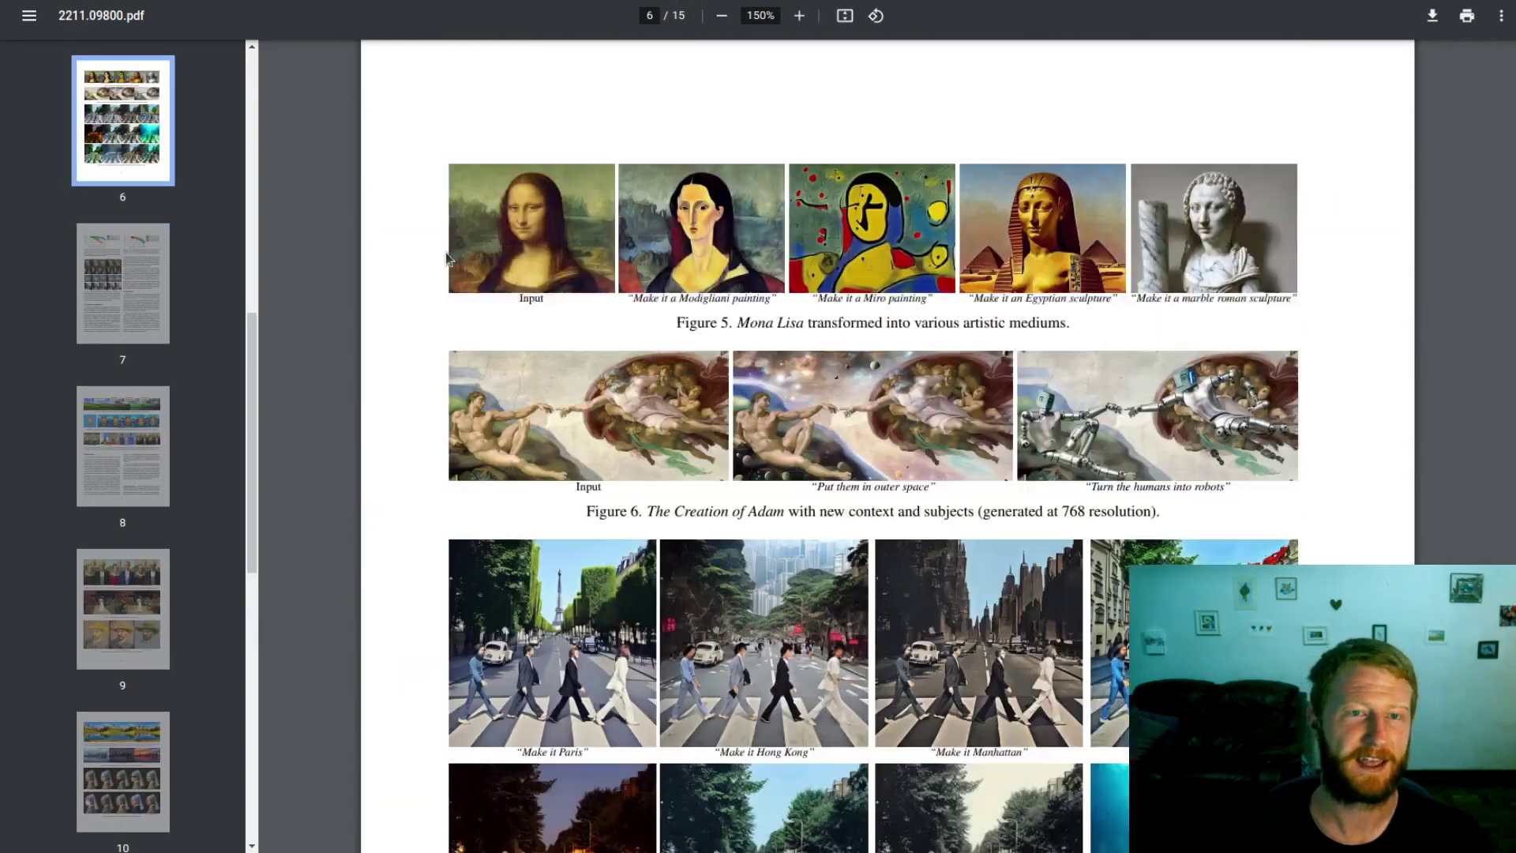
scroll(446, 258, "up", 9)
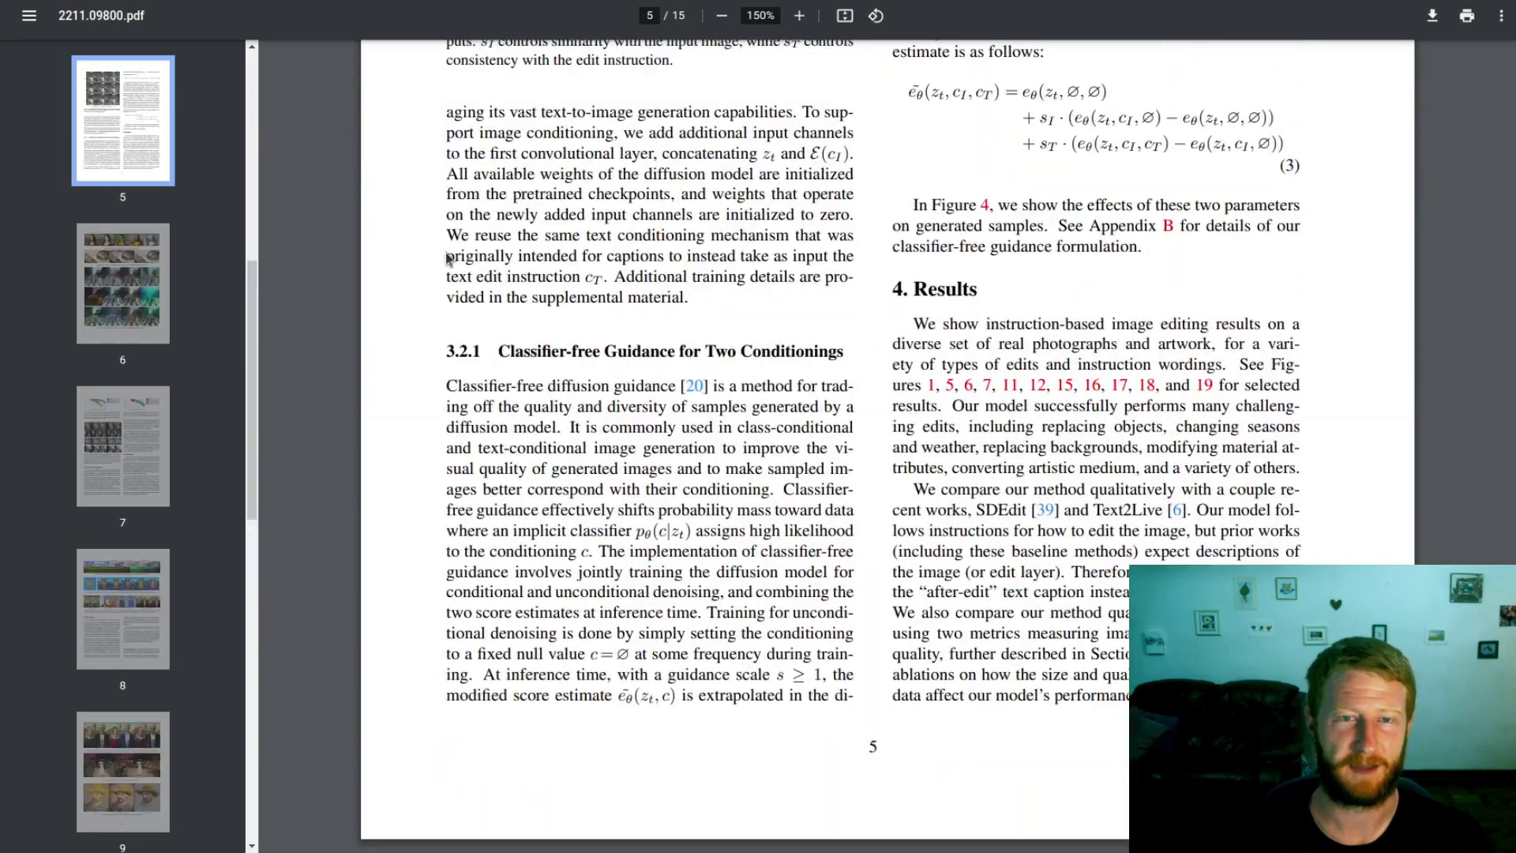
scroll(446, 258, "up", 10)
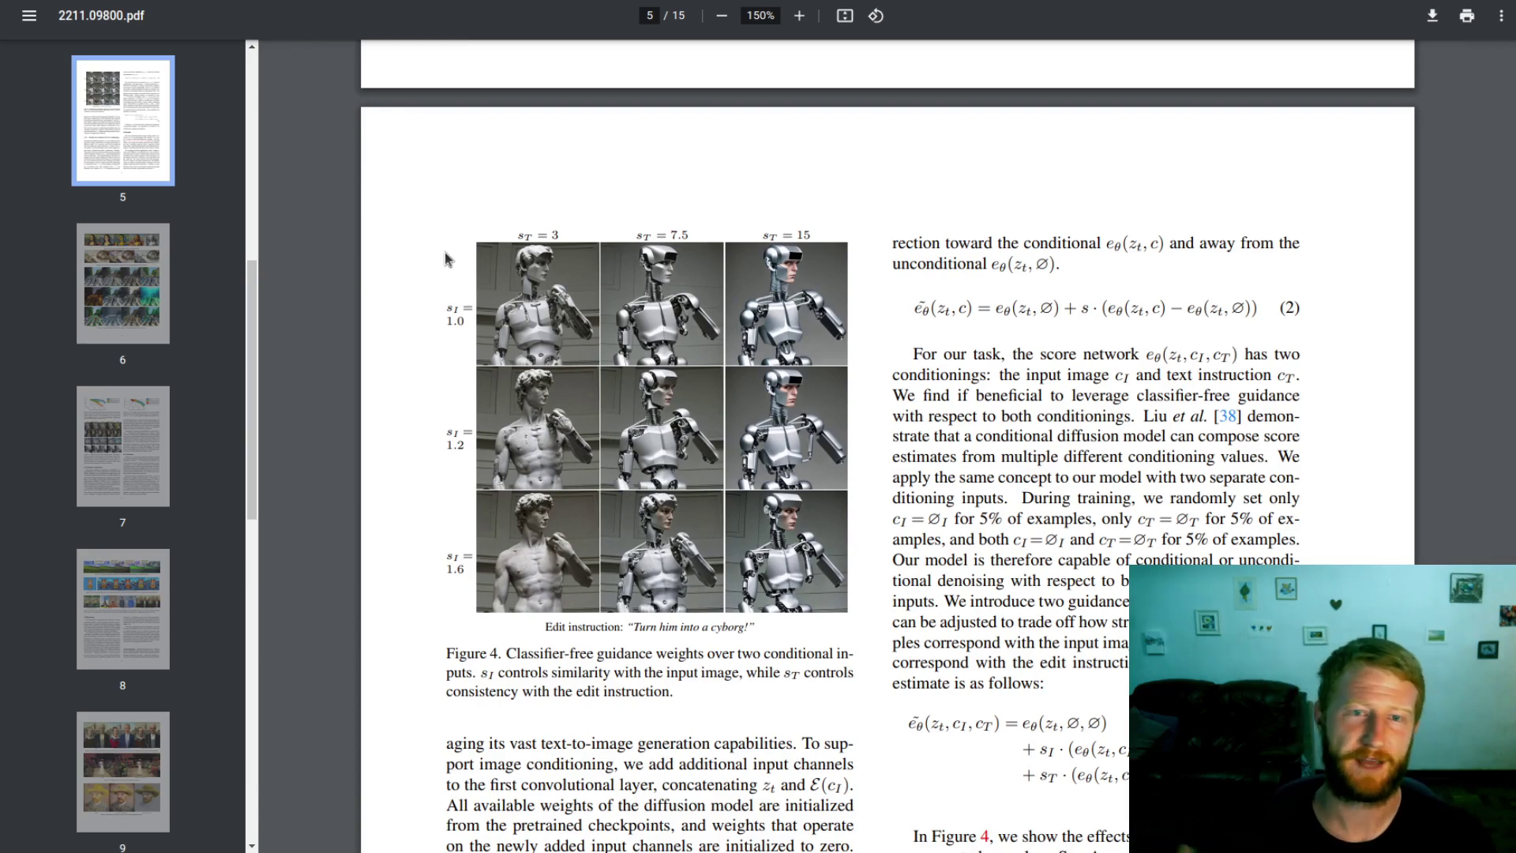
Step: Scroll back down to page 8 showing Figures 11, 12 and 13
scroll(444, 252, "down", 10)
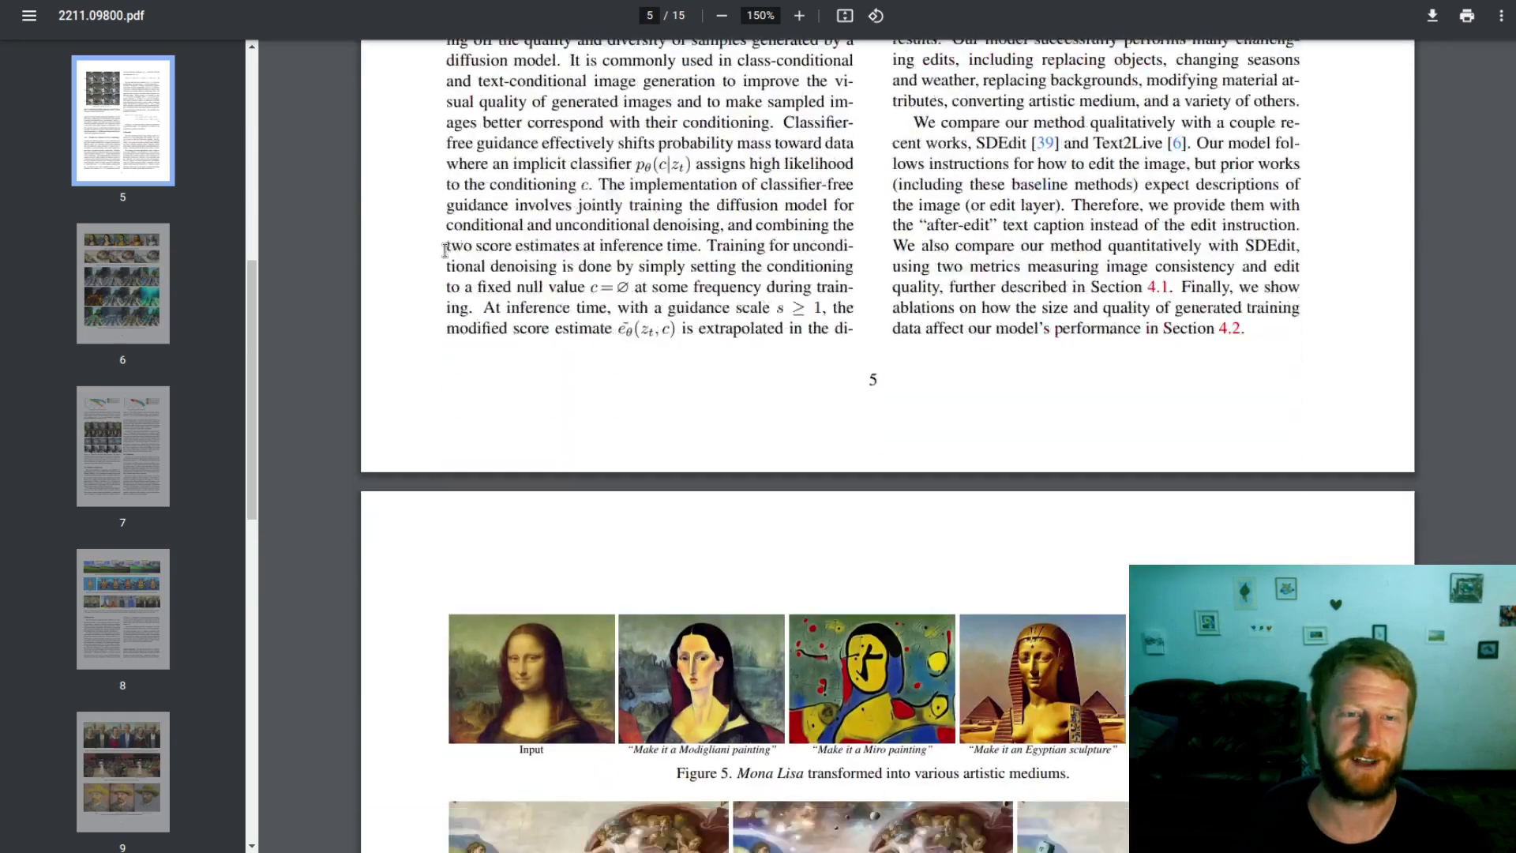
scroll(444, 250, "down", 5)
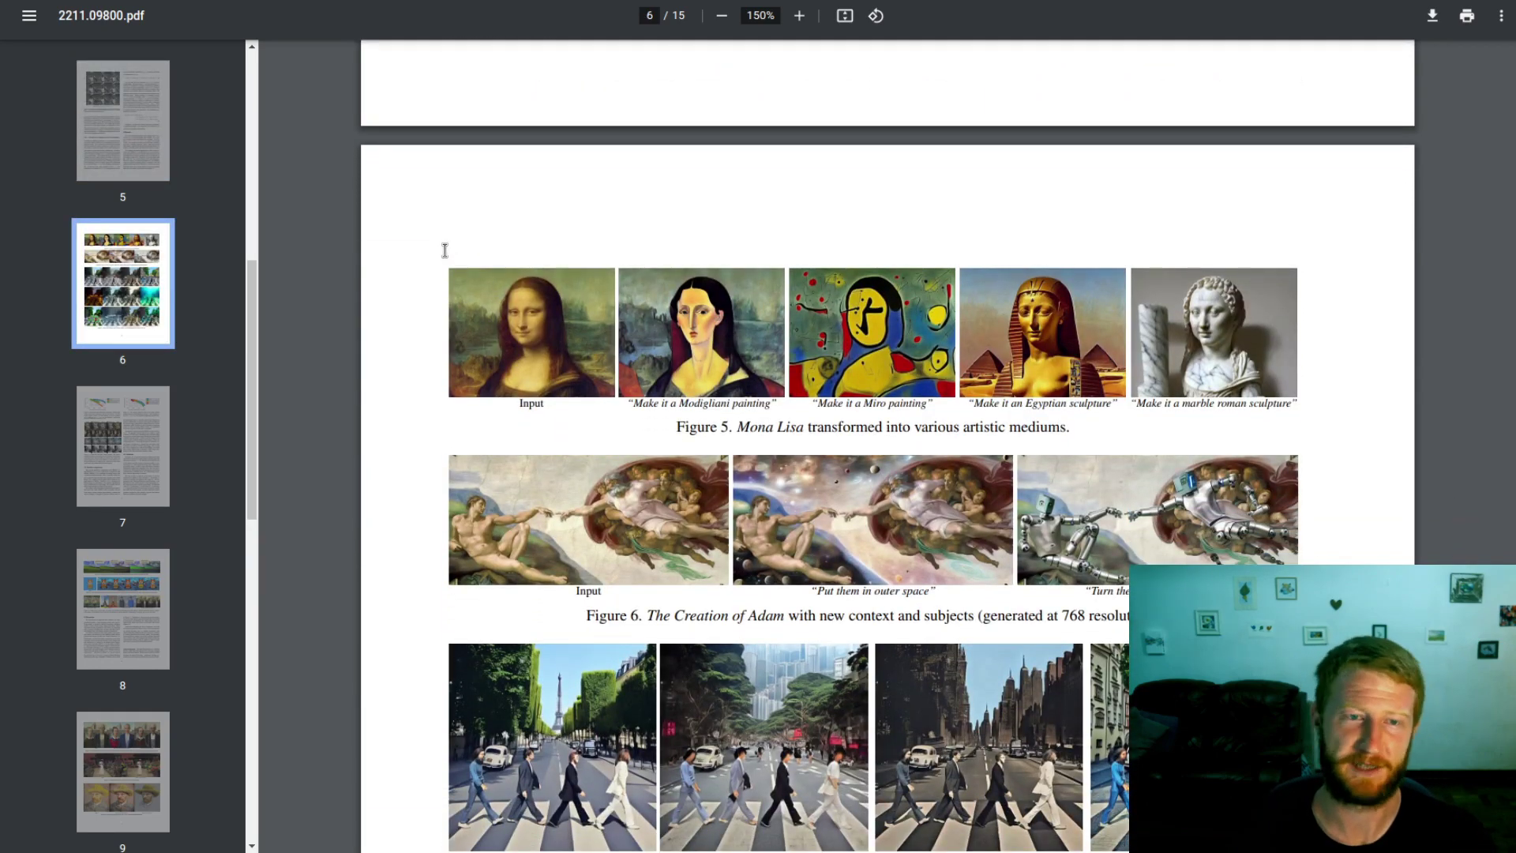
scroll(445, 250, "down", 4)
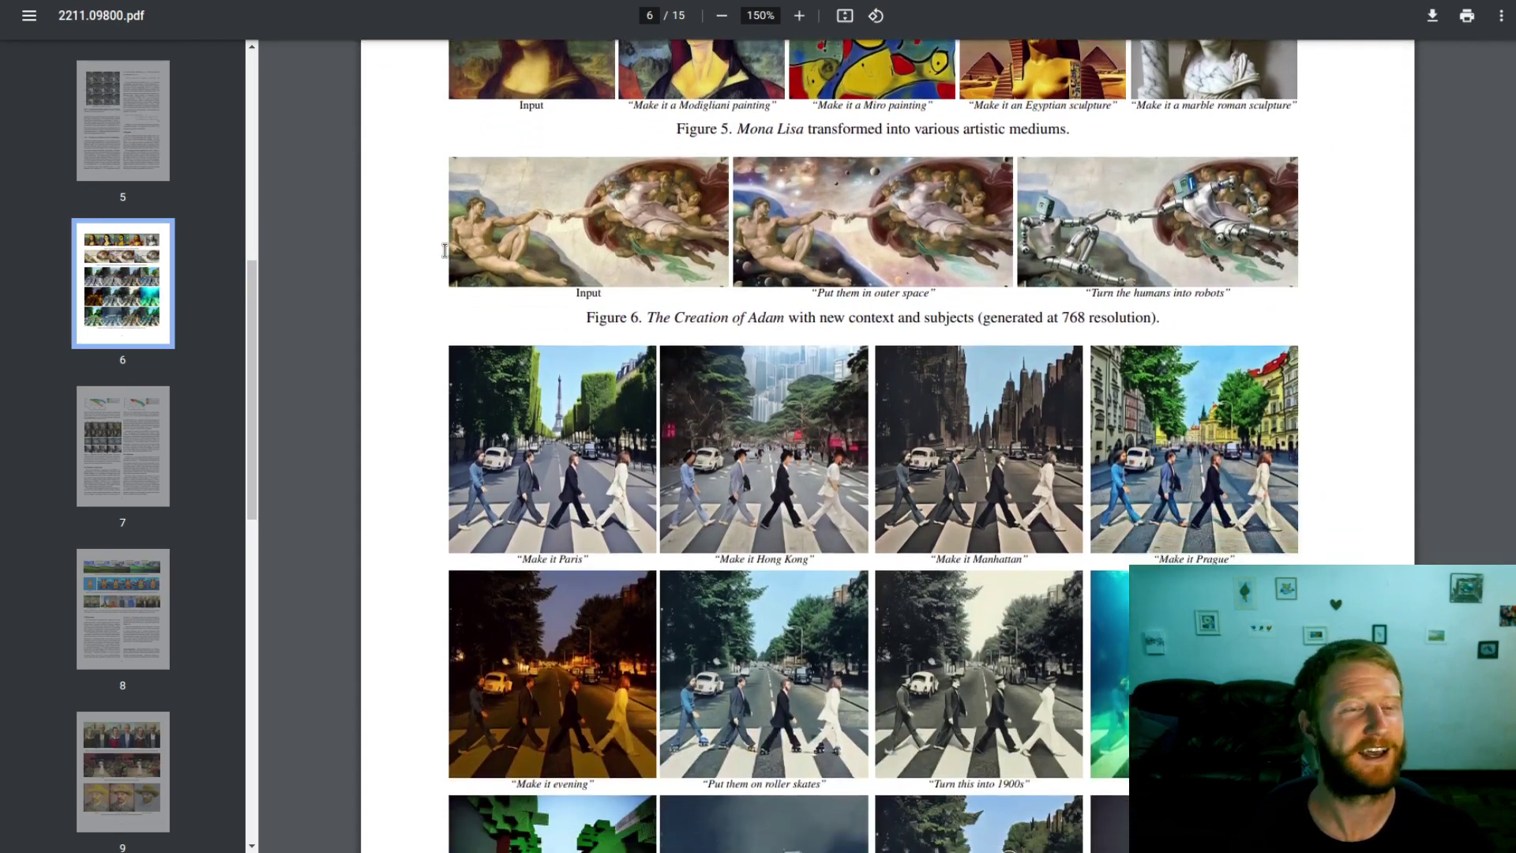
scroll(445, 250, "down", 12)
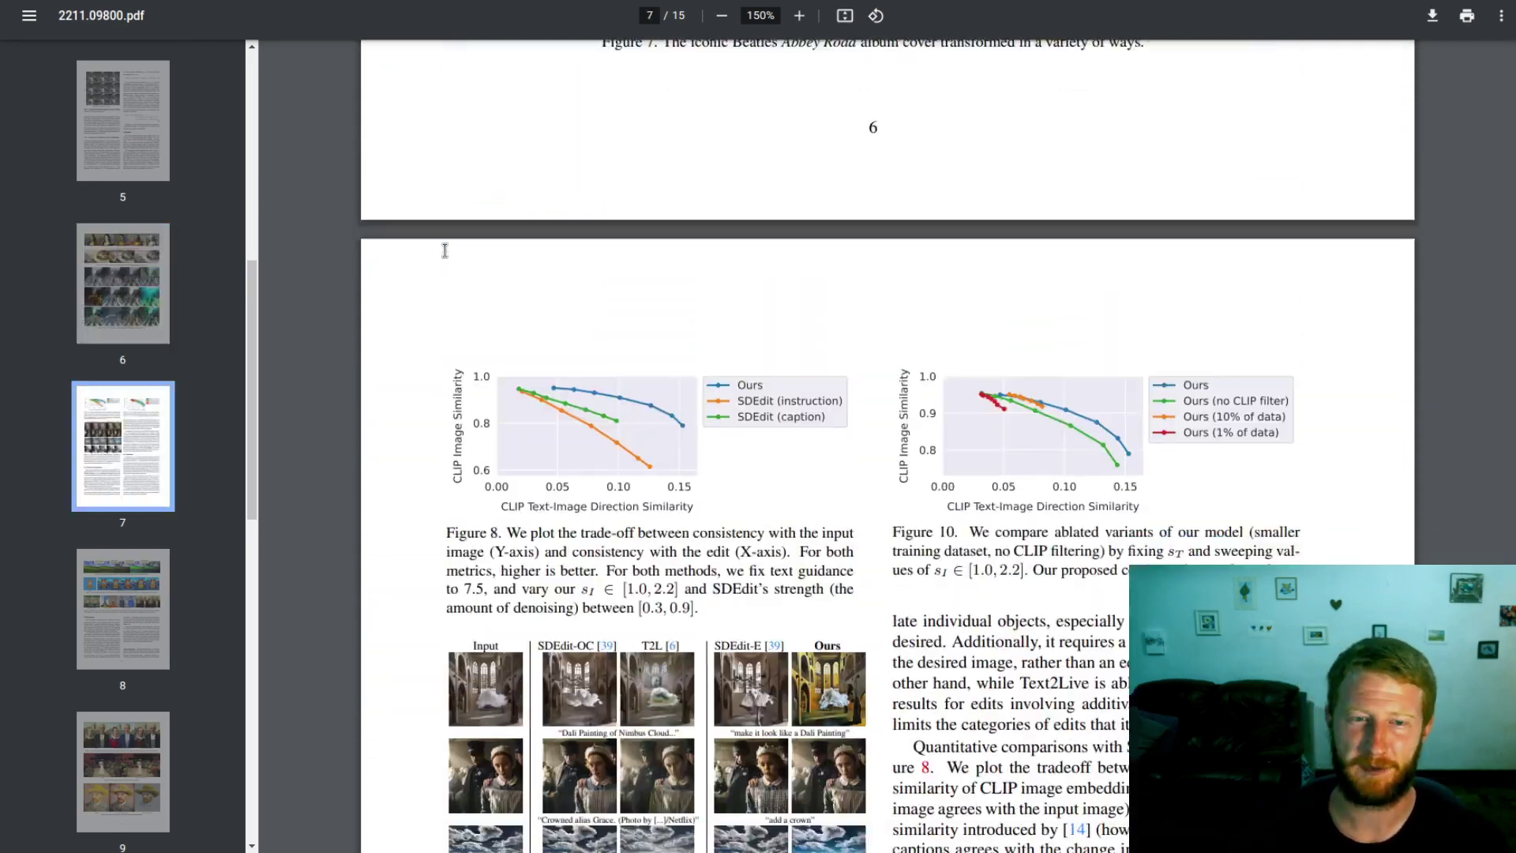
scroll(445, 251, "down", 9)
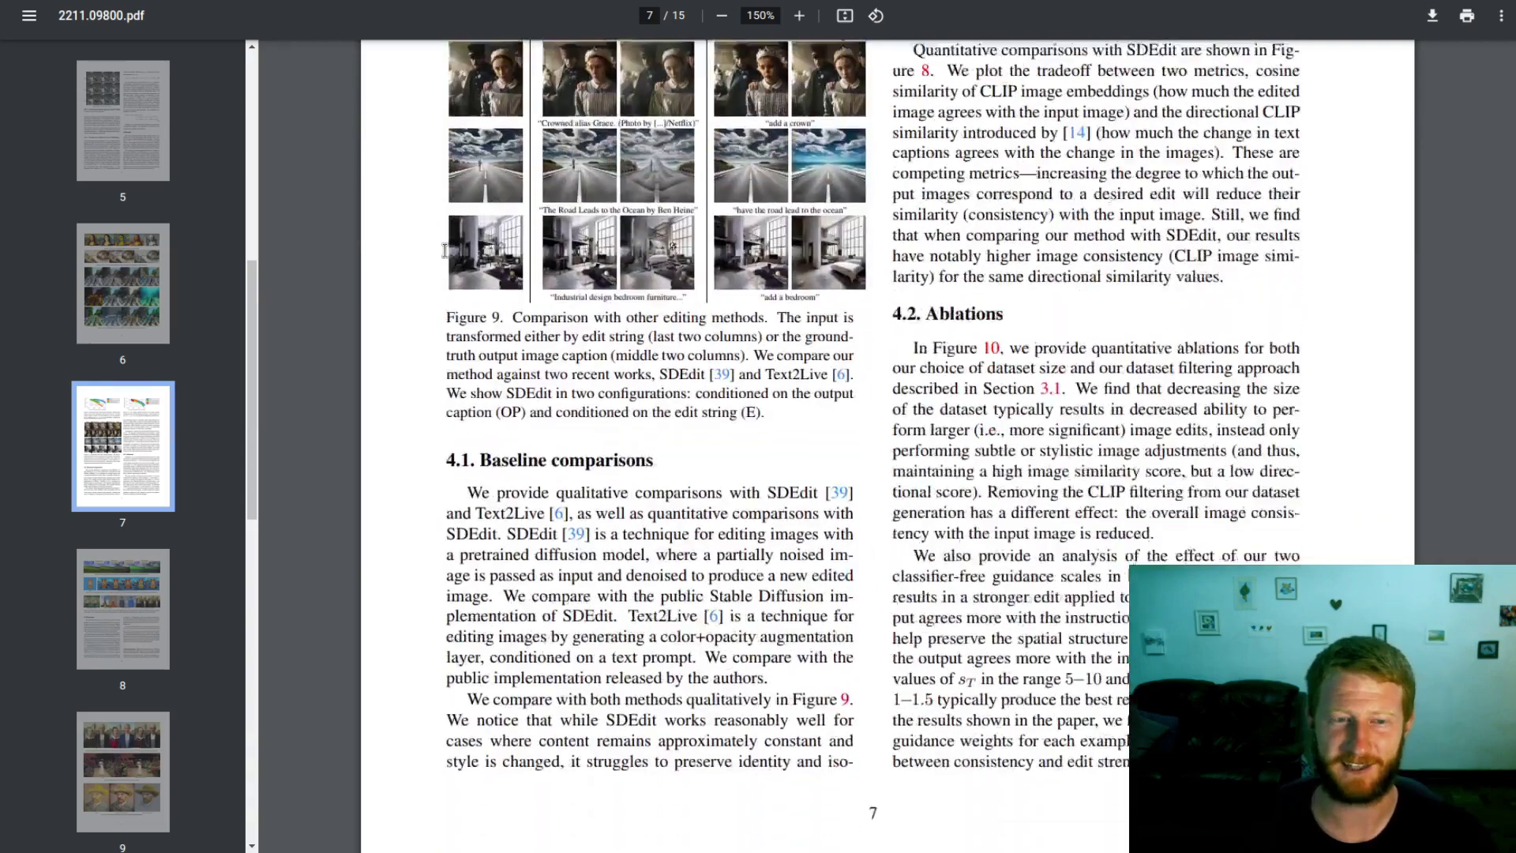
scroll(445, 250, "down", 4)
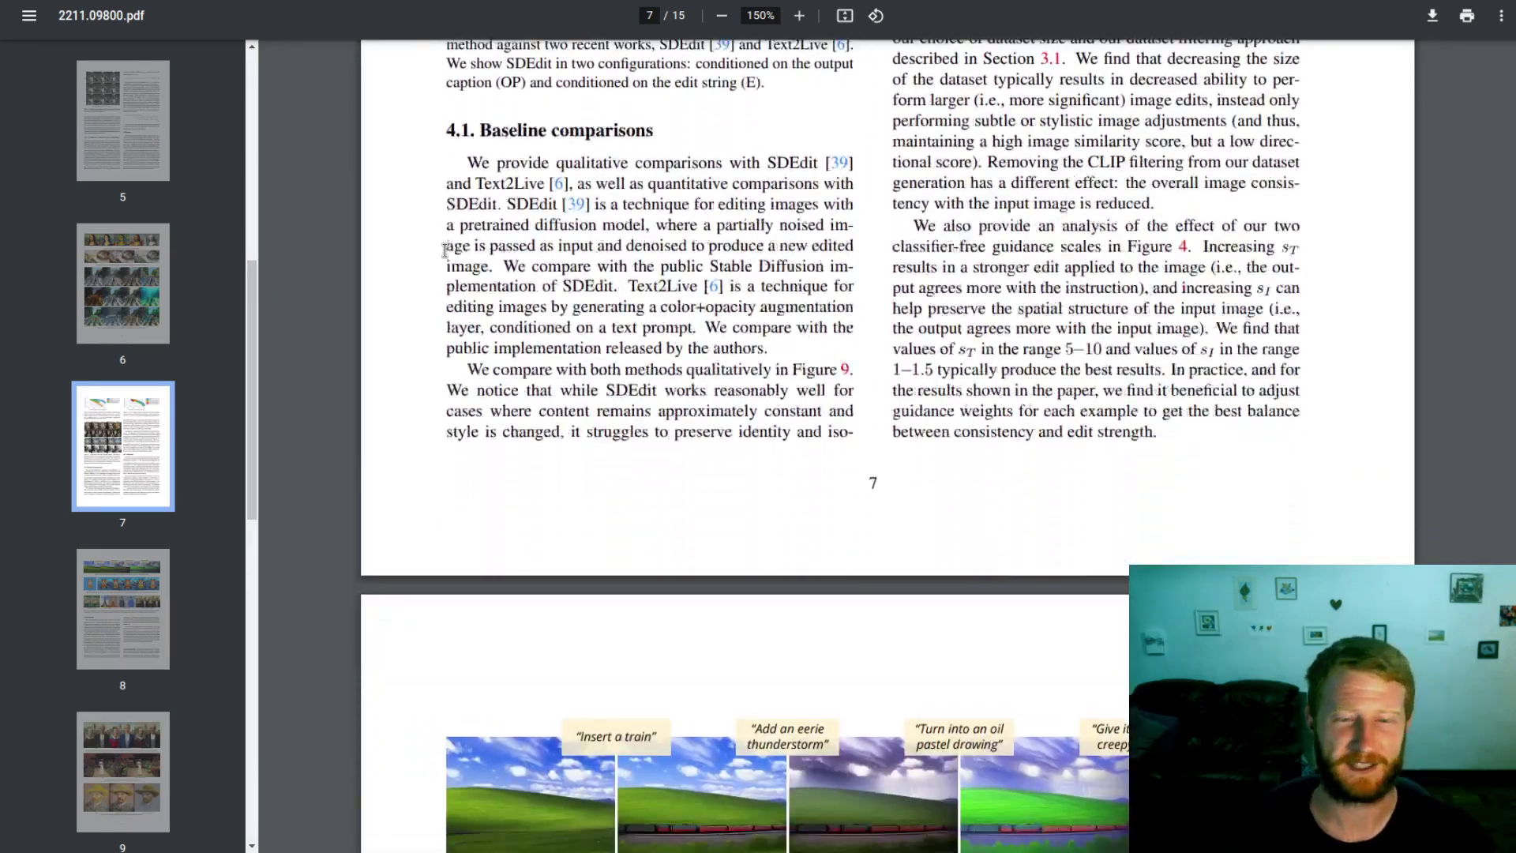
scroll(444, 250, "down", 6)
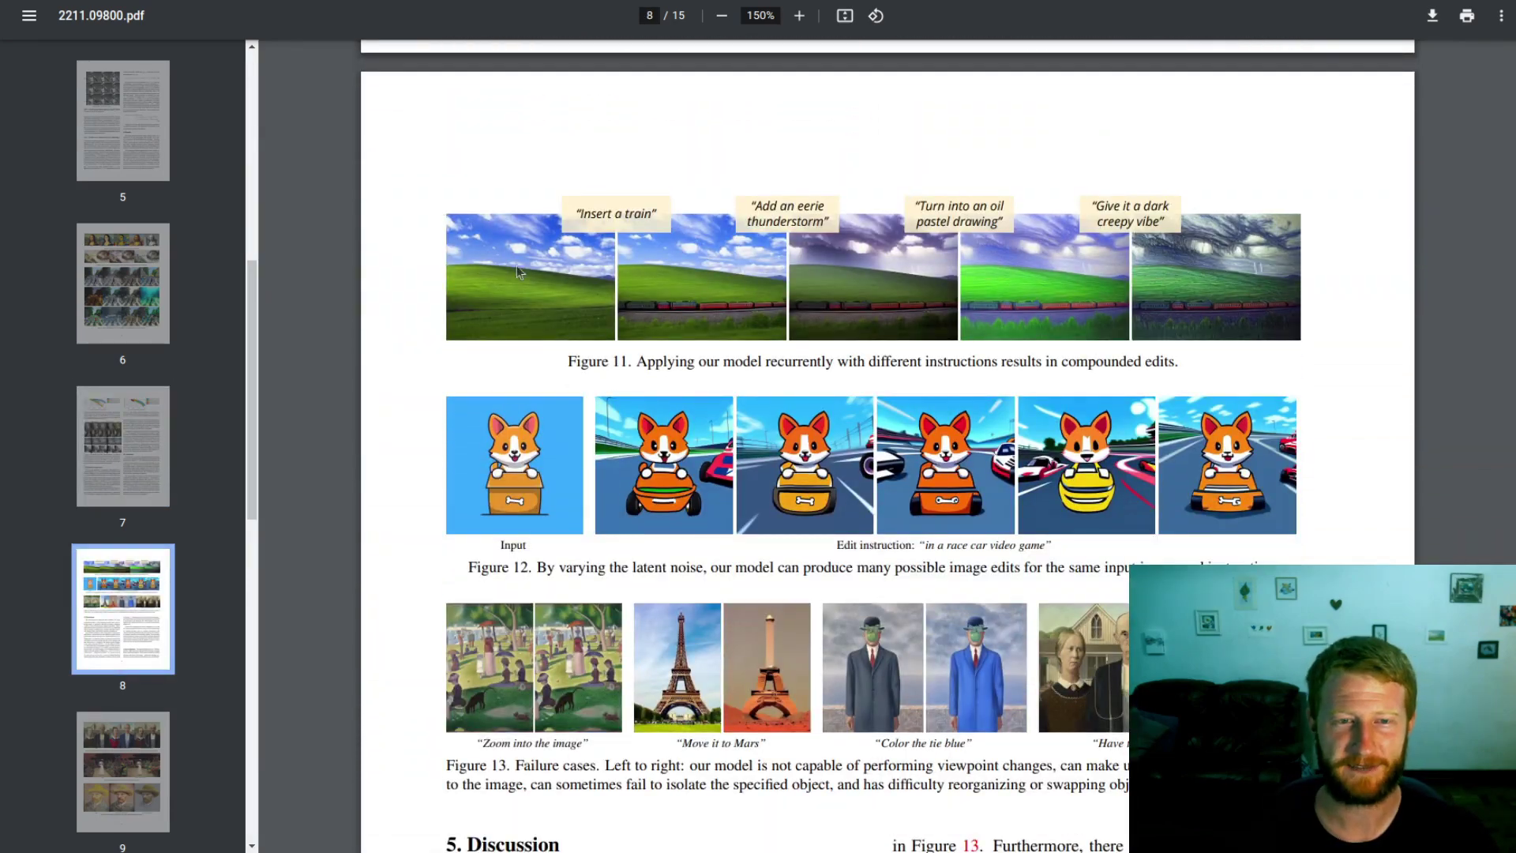